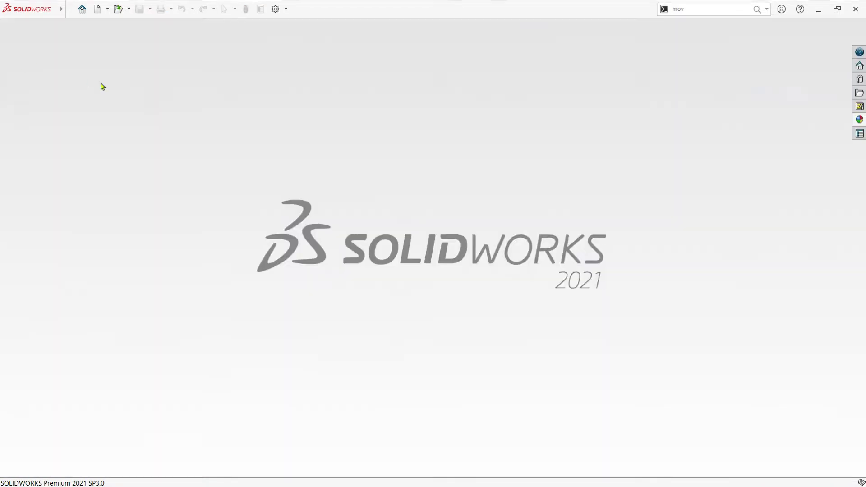
Create a new Part document
mouse_move(61, 9)
click(138, 27)
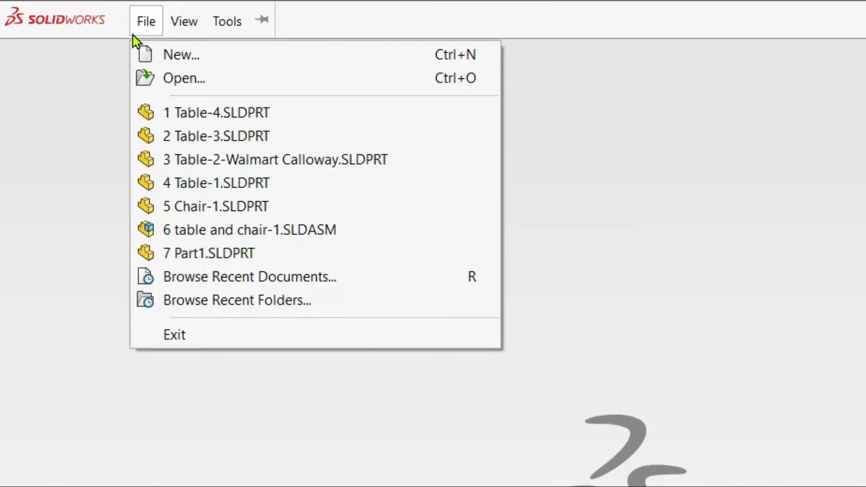
click(177, 55)
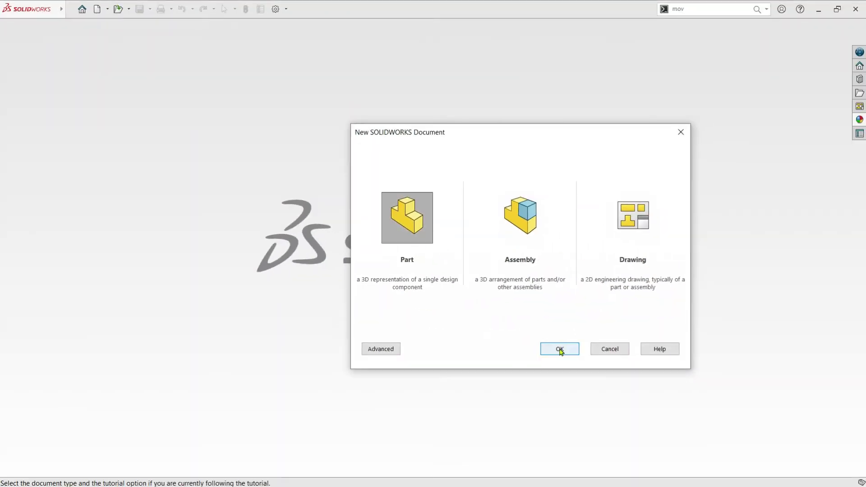
click(559, 349)
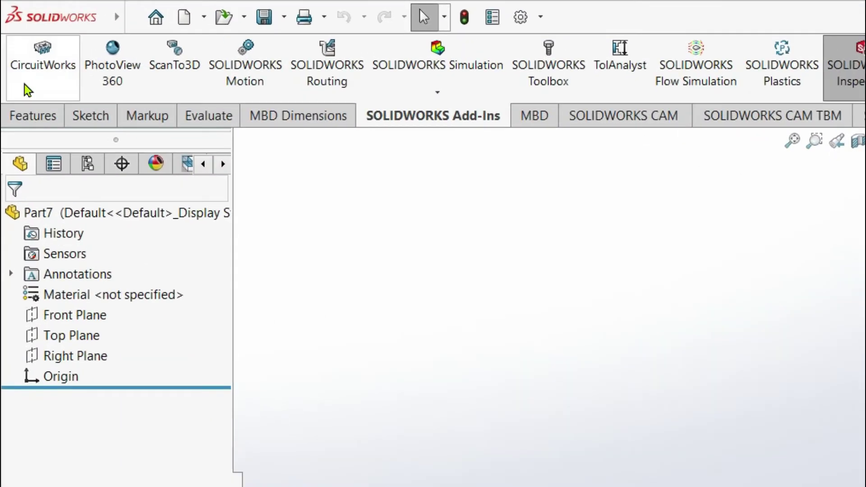
Start an Extruded Boss/Base and choose the Front Plane as its sketch plane
click(32, 117)
click(42, 67)
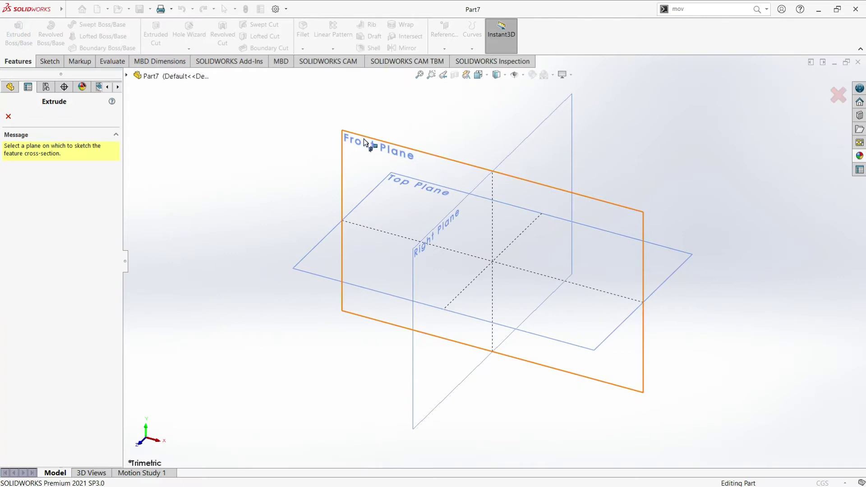
click(363, 139)
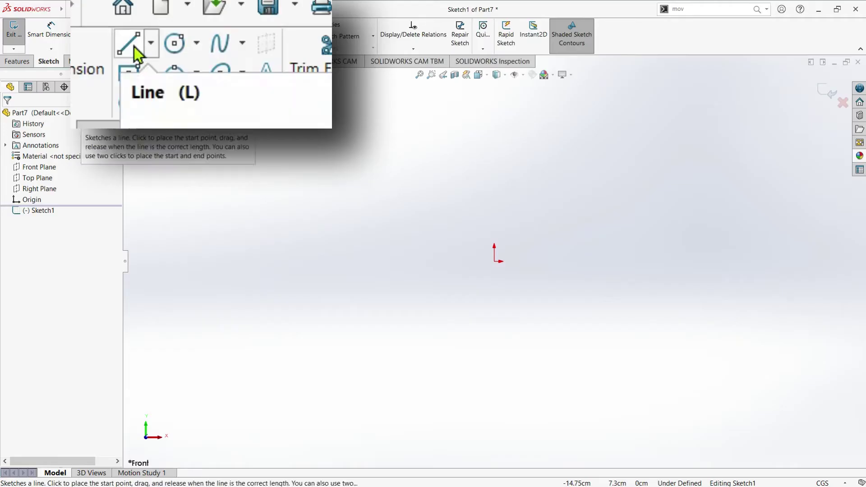
Draw a chain of five lines: top, right vertical, middle, left vertical and bottom
click(84, 25)
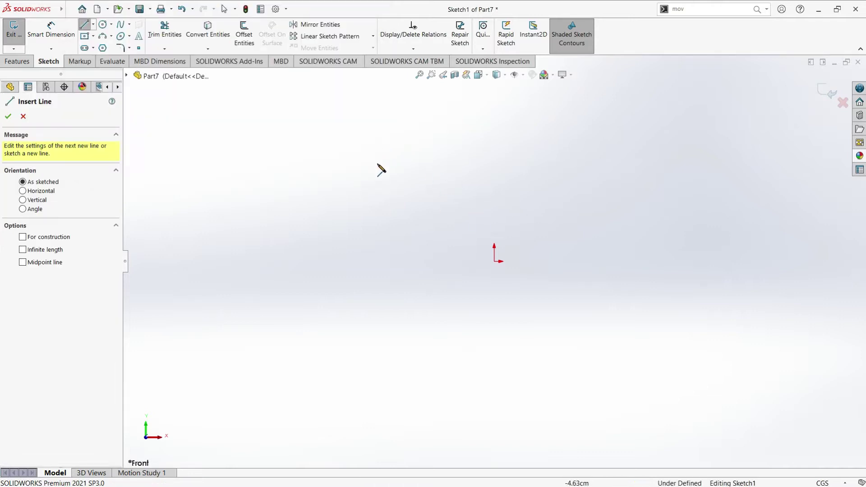
click(364, 183)
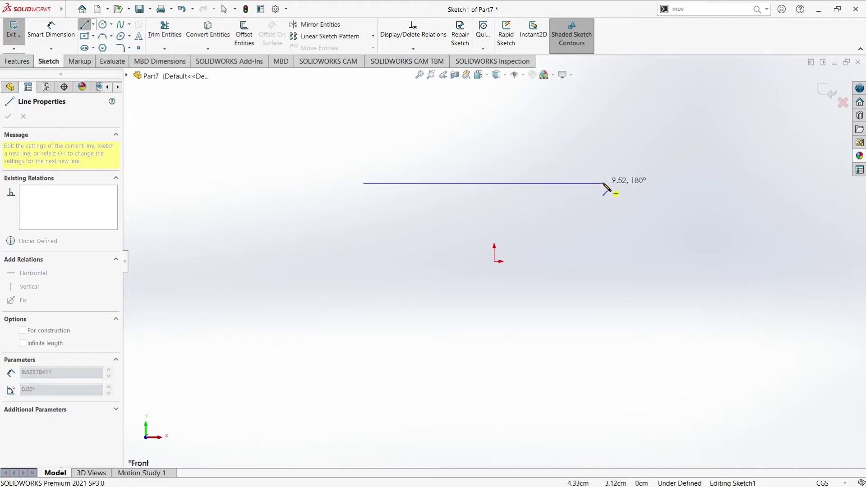
click(603, 183)
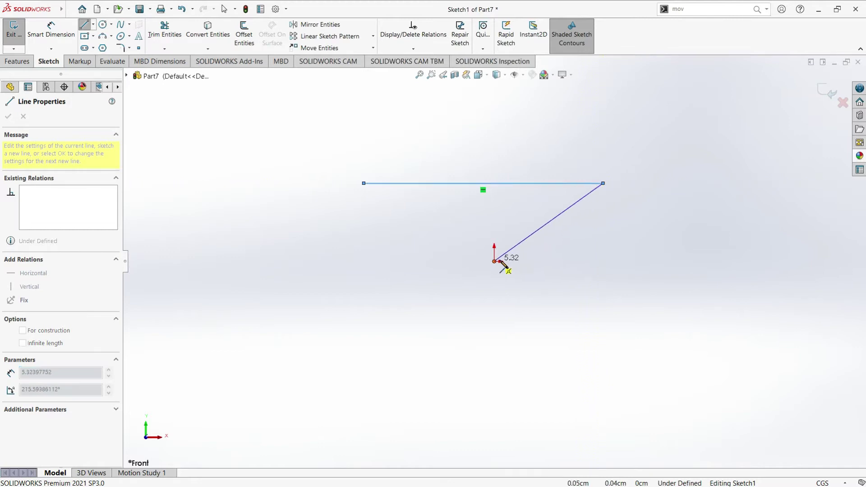
click(603, 261)
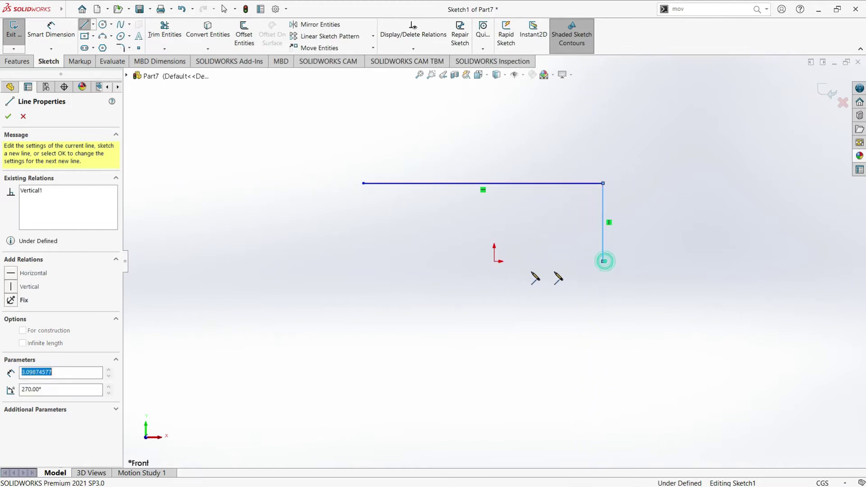
click(364, 262)
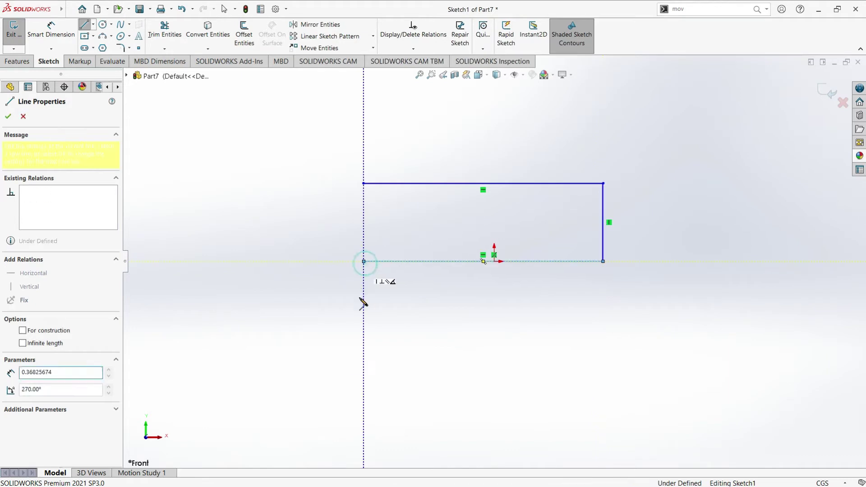
click(364, 327)
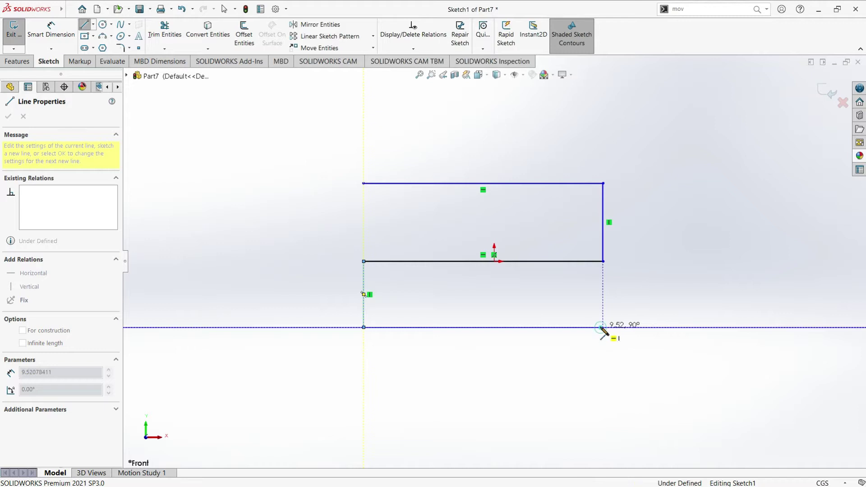
double_click(601, 328)
click(47, 30)
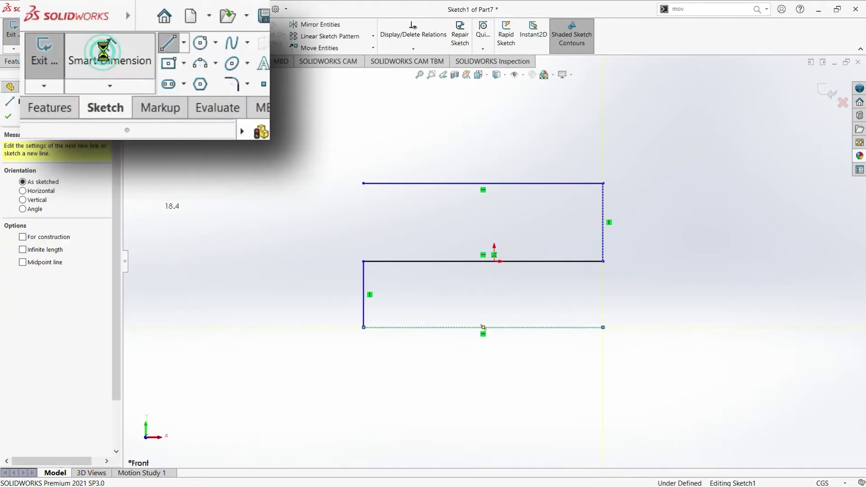
Give the top line a 100 cm length dimension, abandoning an unfinished midpoint dimension
click(431, 183)
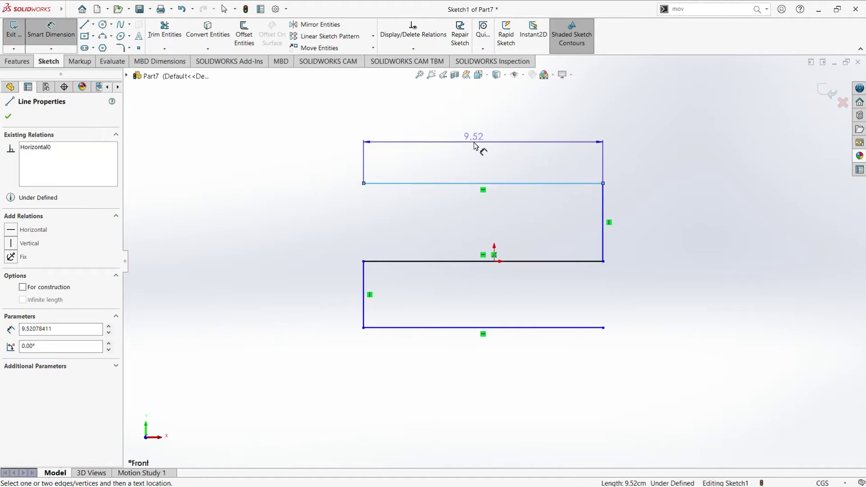
click(473, 145)
text(10)
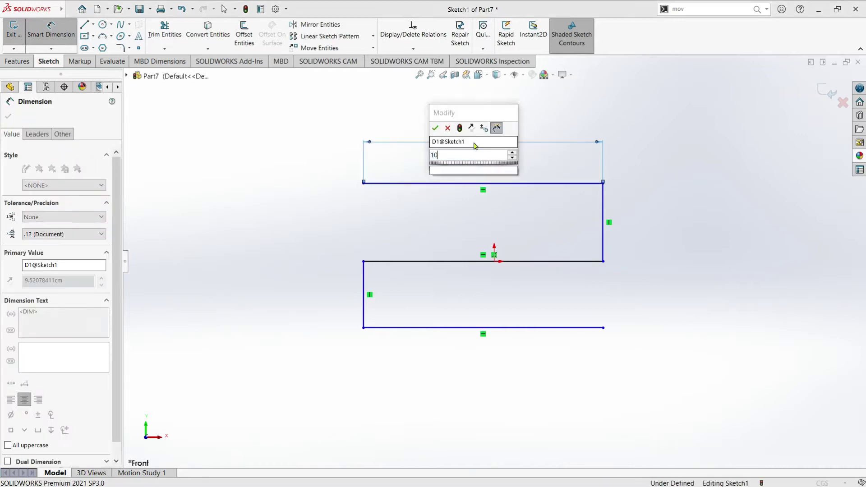
text(0)
click(435, 128)
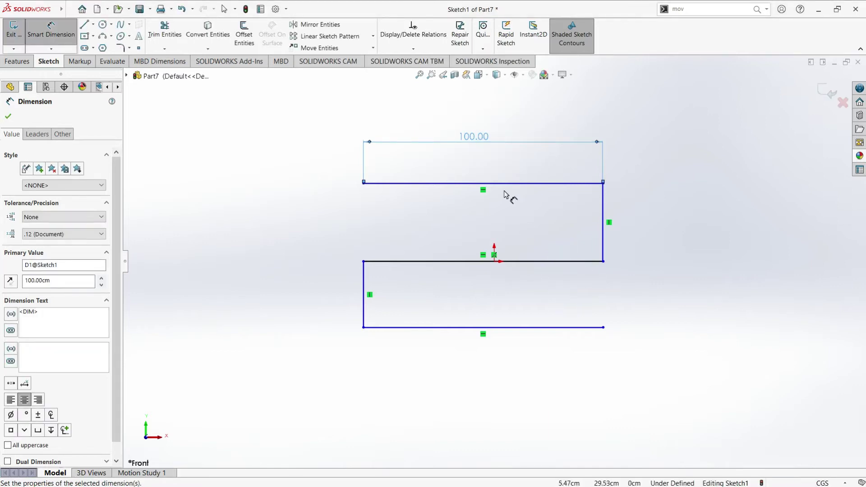
click(364, 183)
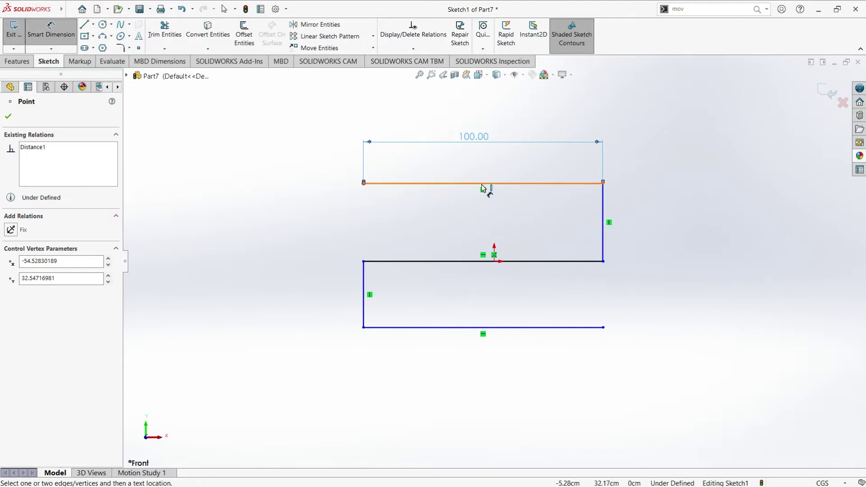
click(481, 184)
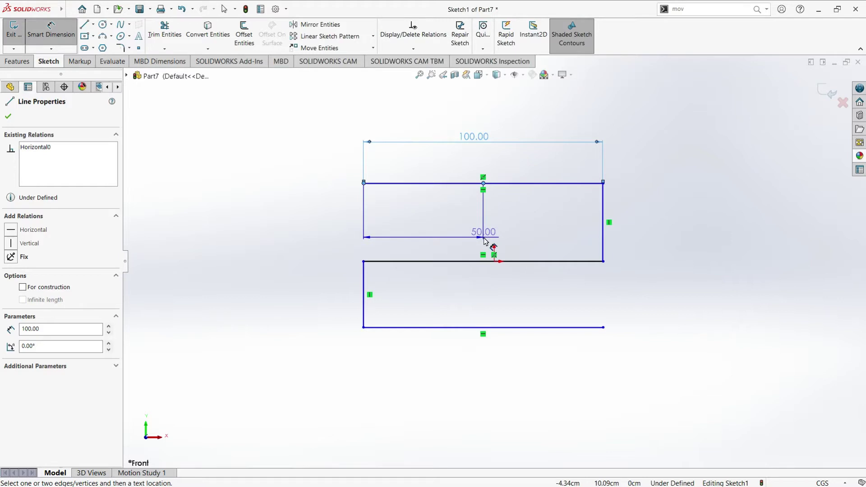
key(Escape)
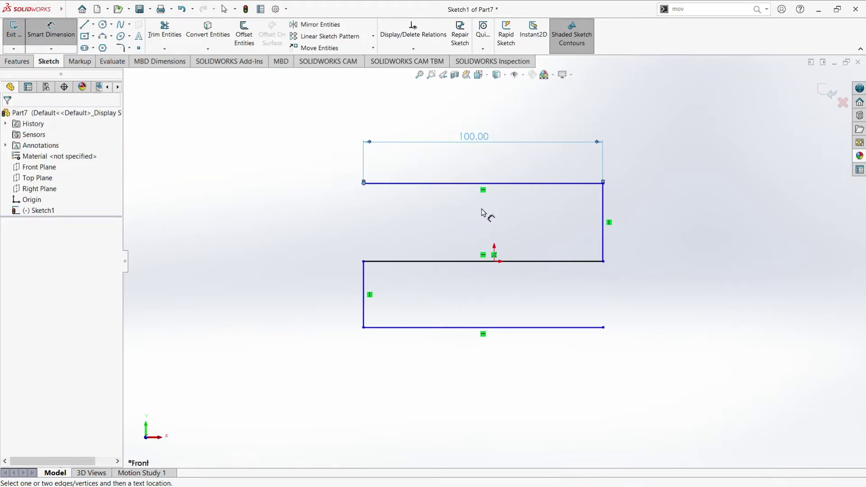
key(Escape)
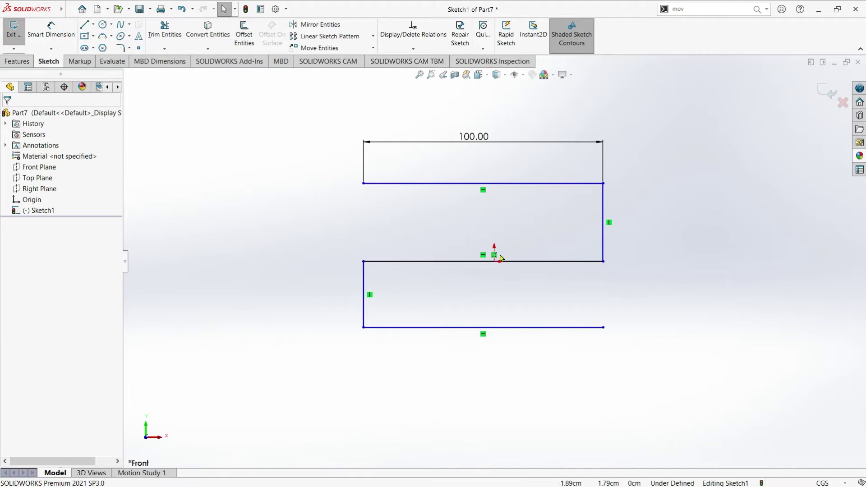
Try a coincident relation between the top line's midpoint and the origin, then undo it
scroll(489, 178, down, 1)
scroll(478, 192, down, 1)
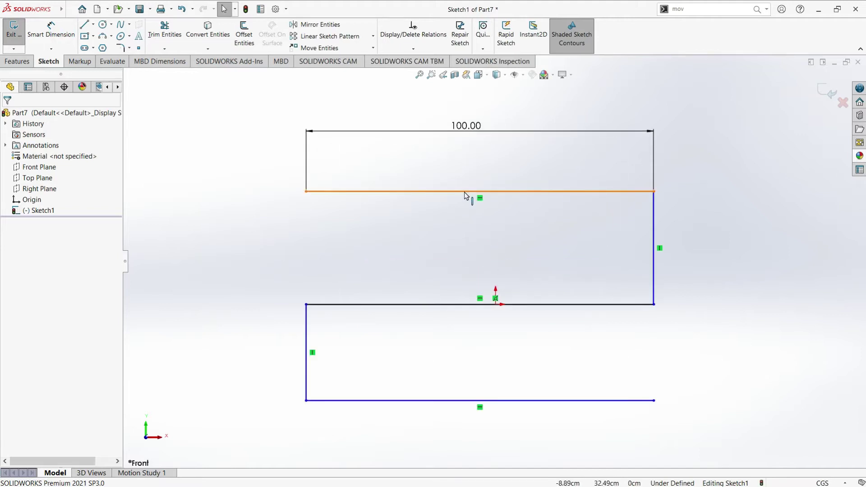
click(479, 192)
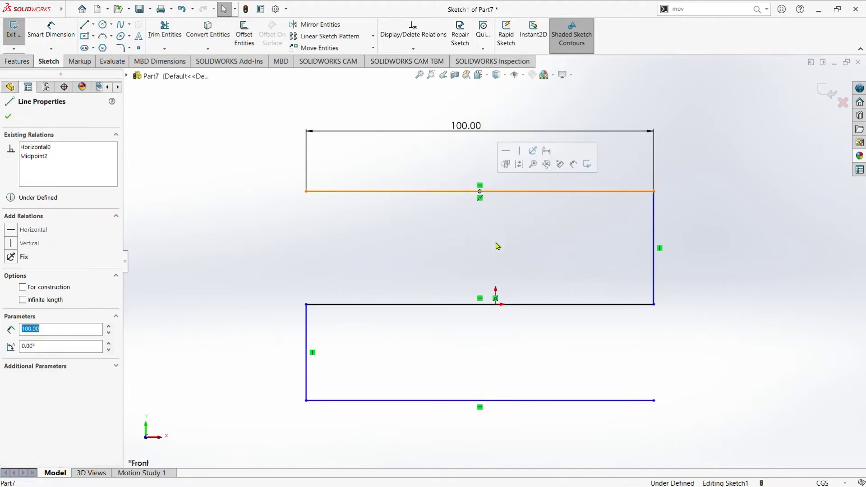
click(495, 305)
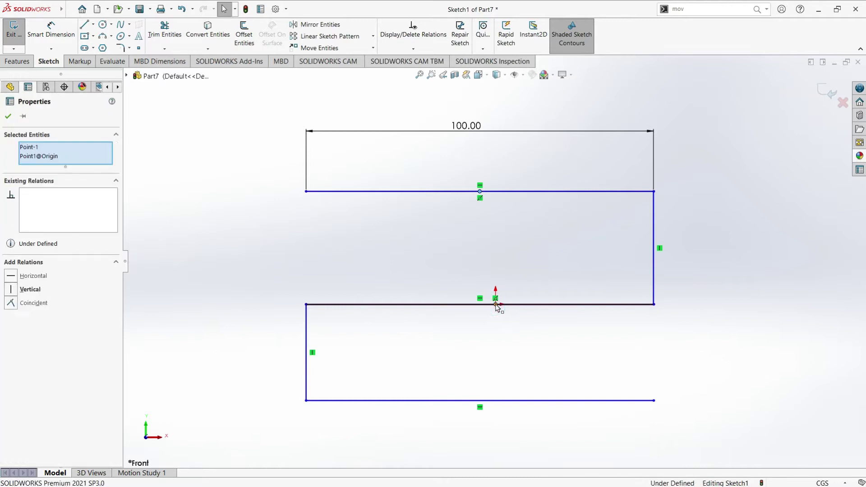
click(10, 303)
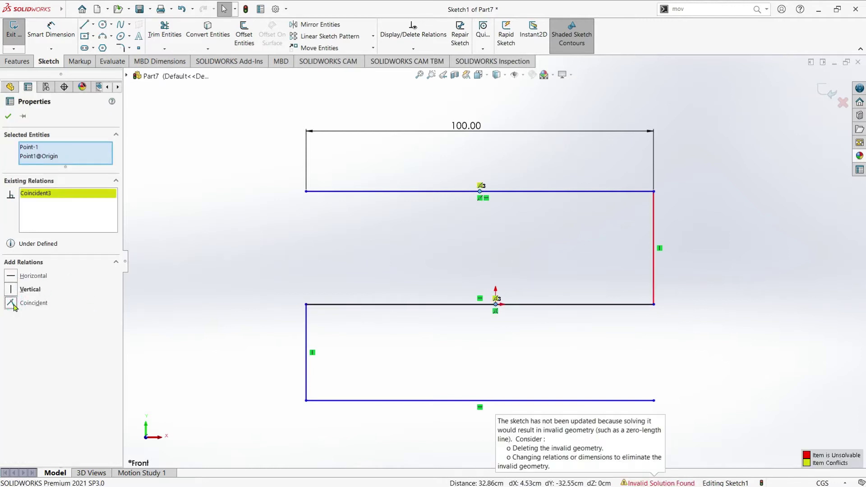
click(12, 120)
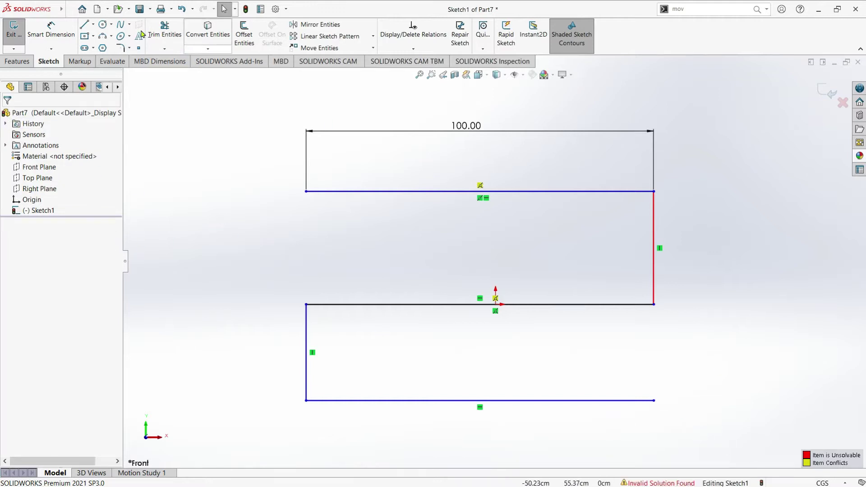
click(182, 10)
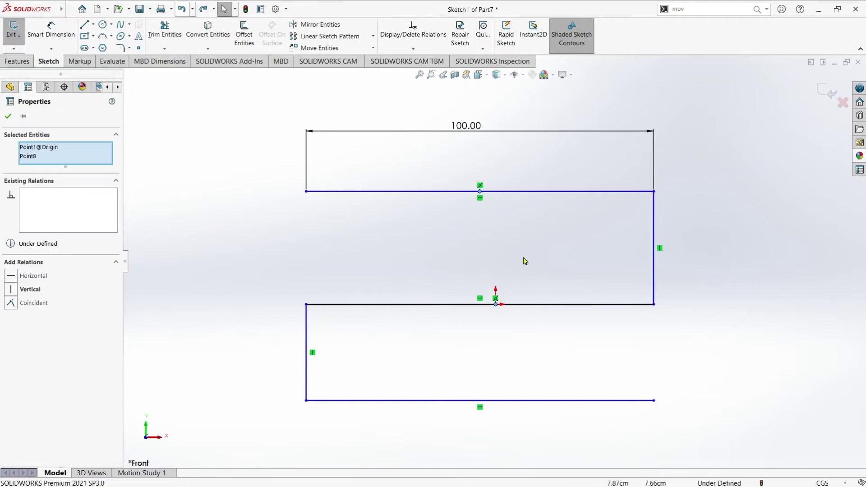
Add a 0.00 cm horizontal dimension aligning the top line's midpoint with the origin
click(479, 191)
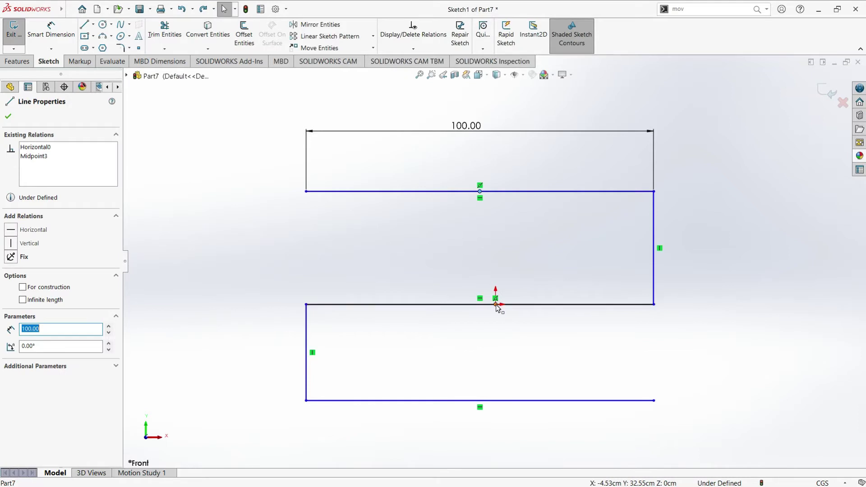
click(51, 31)
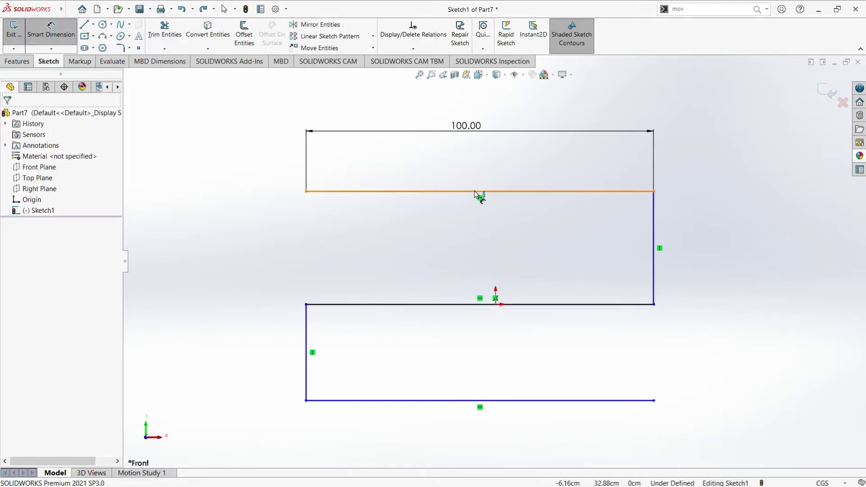
key(Escape)
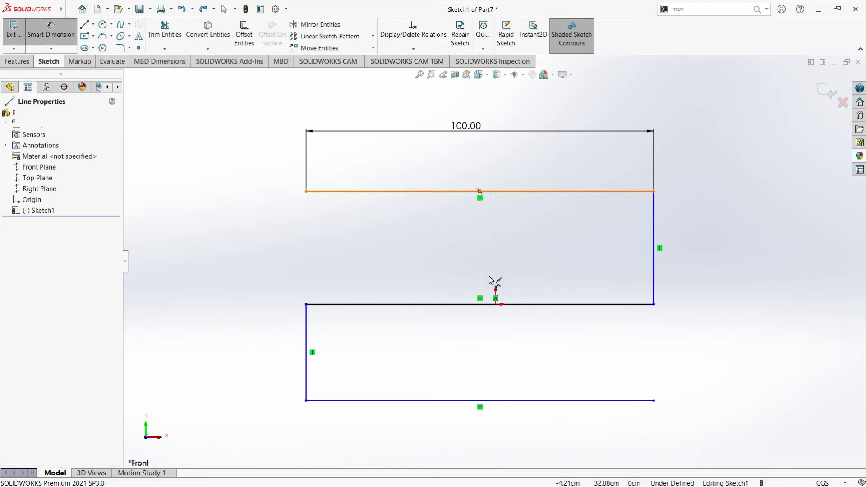
click(493, 304)
right_drag(494, 302, 496, 190)
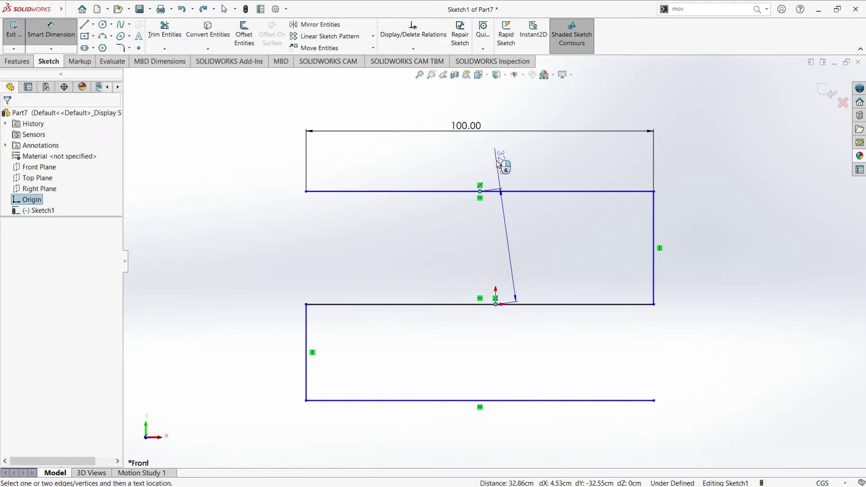
click(496, 158)
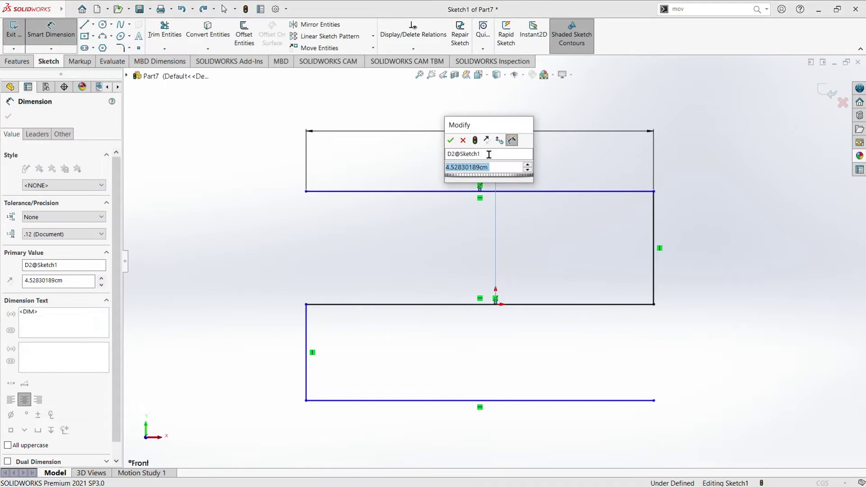
text(0)
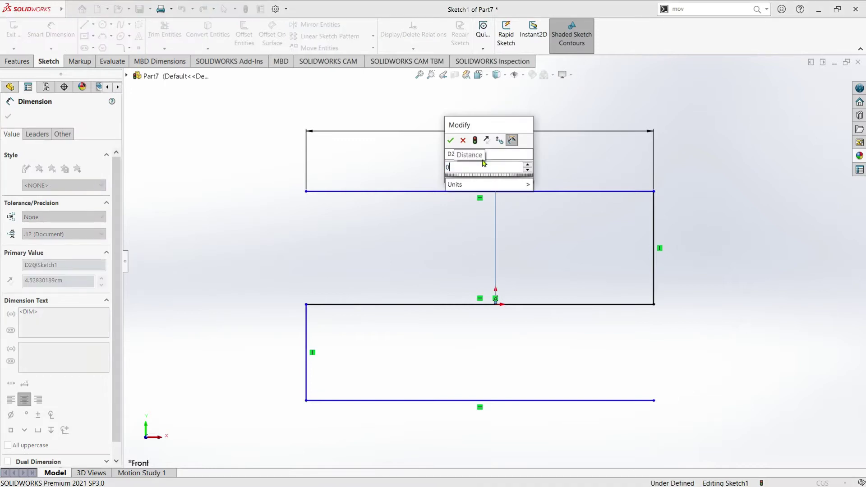
click(450, 142)
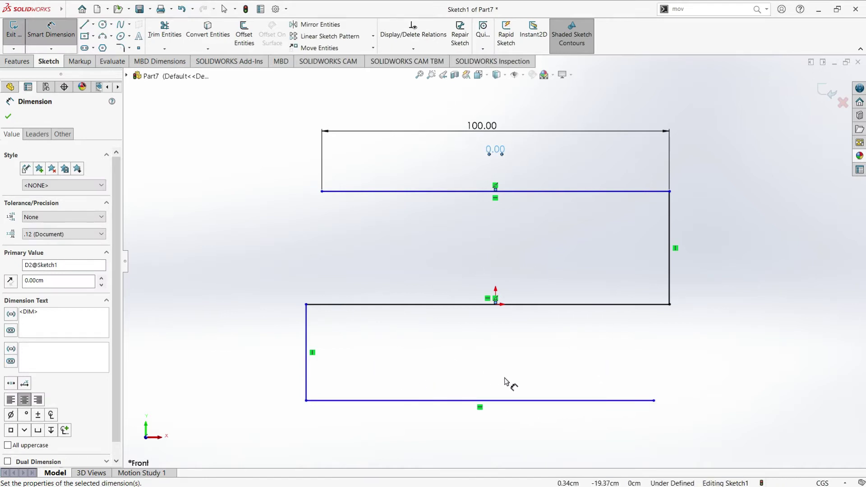
click(8, 116)
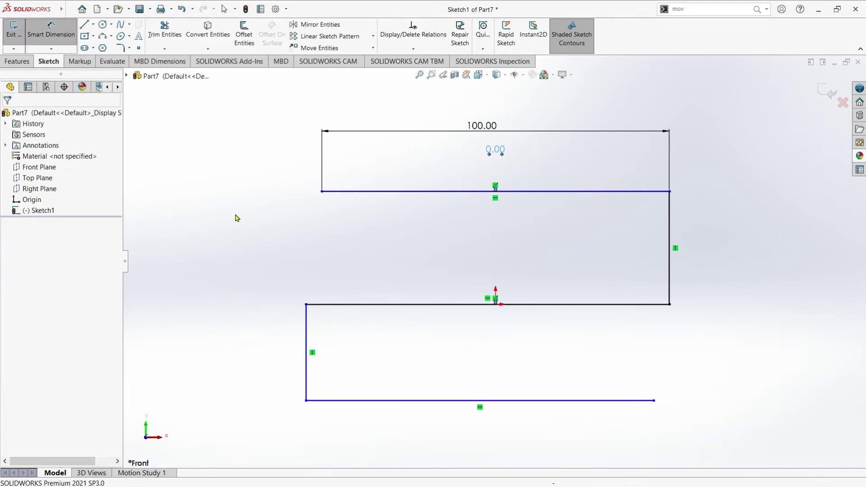
key(Escape)
click(321, 192)
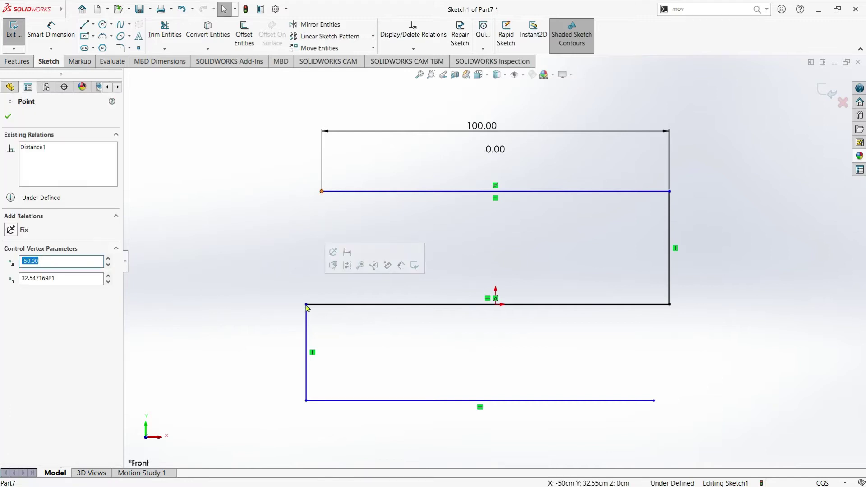
Set a 0 cm horizontal dimension between the top-left endpoint and the lower-left corner
ctrl+click(306, 304)
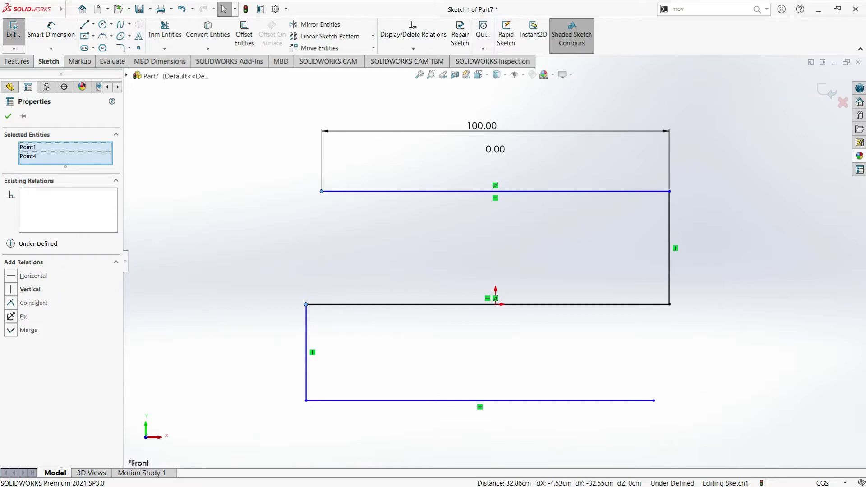
click(263, 243)
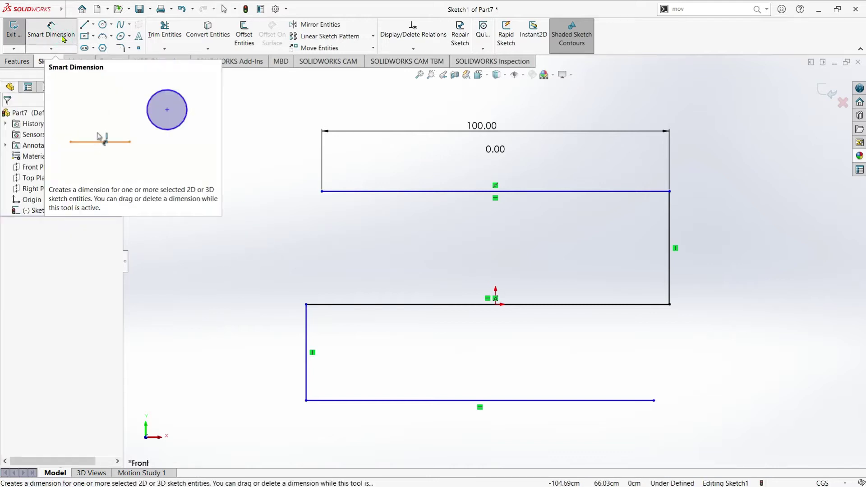
click(64, 39)
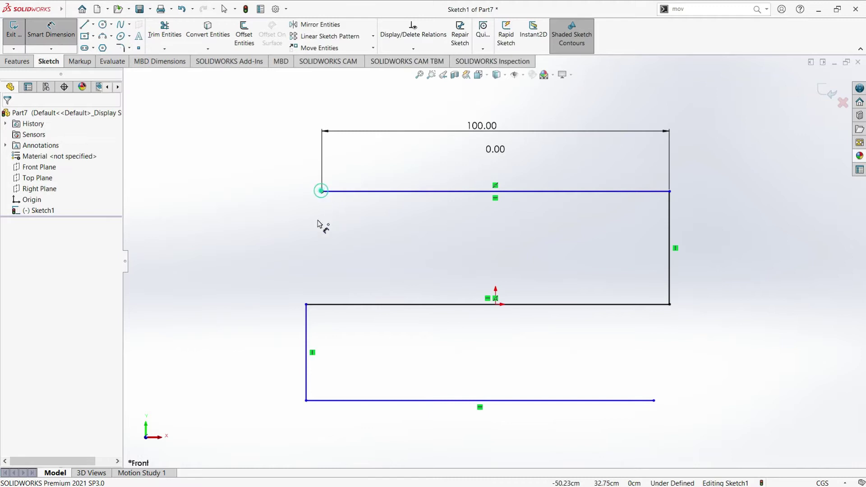
click(306, 304)
click(321, 191)
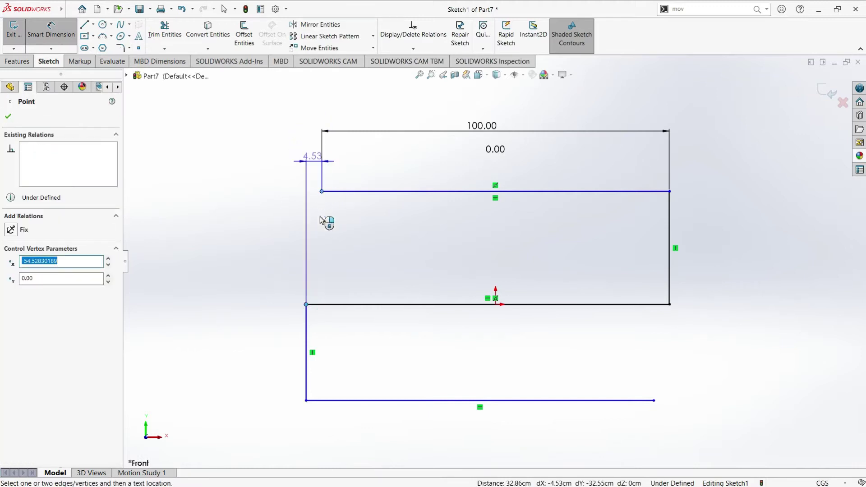
click(311, 151)
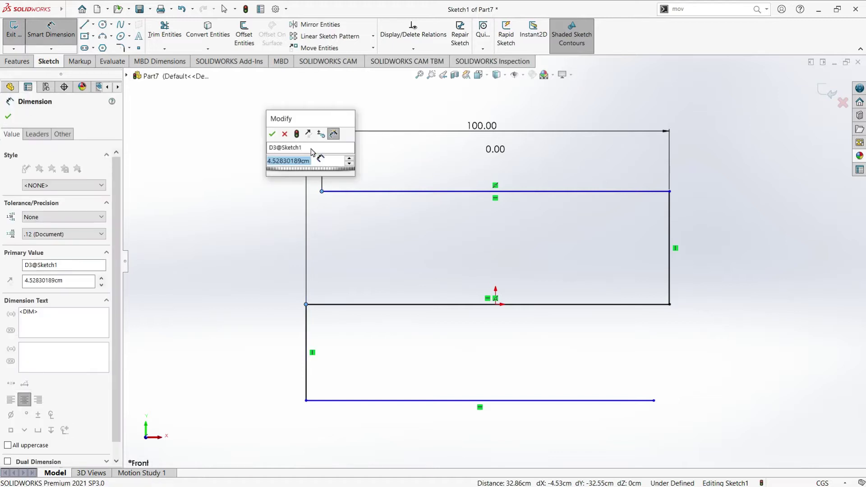
text(0)
click(271, 135)
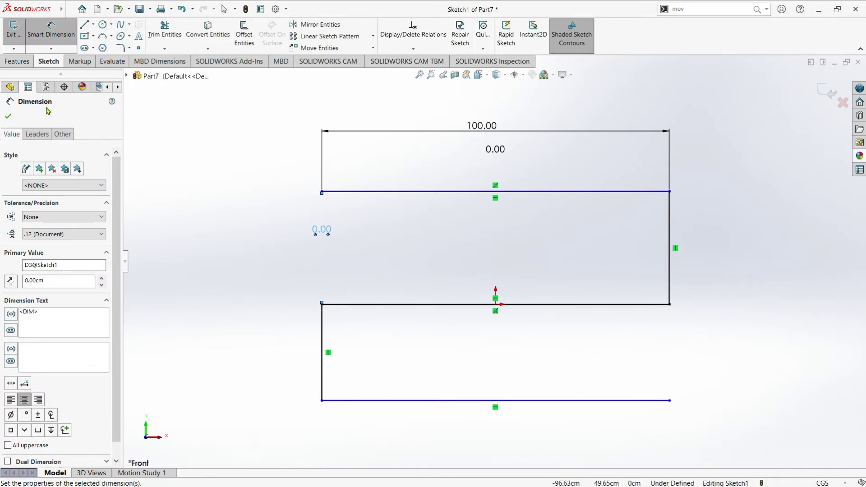
Dimension the right vertical line at 20 cm and the left vertical line at 25 cm
click(670, 270)
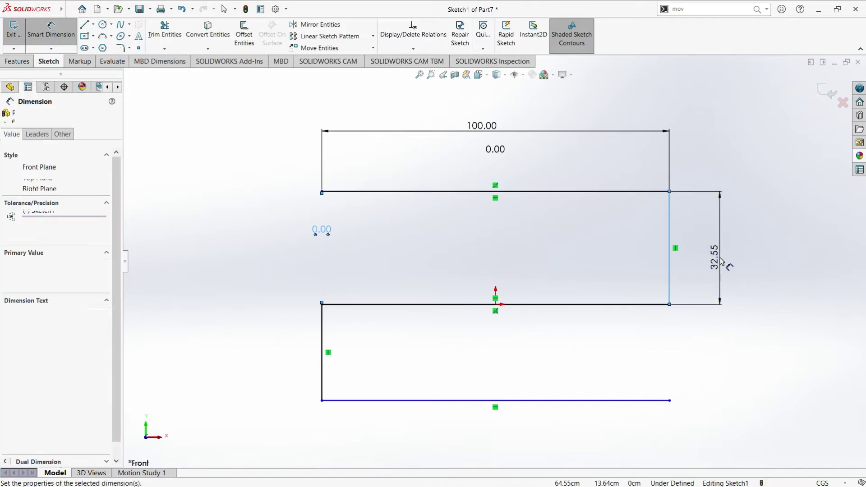
click(720, 262)
text(20)
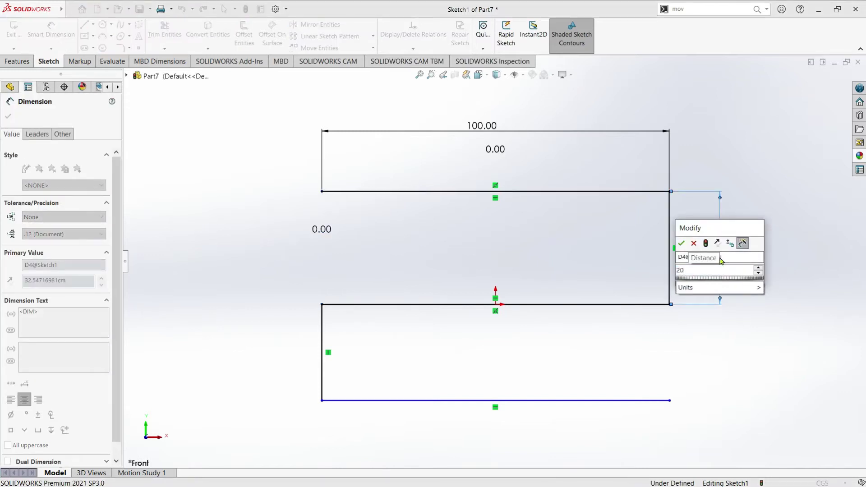
key(Return)
click(322, 333)
click(277, 345)
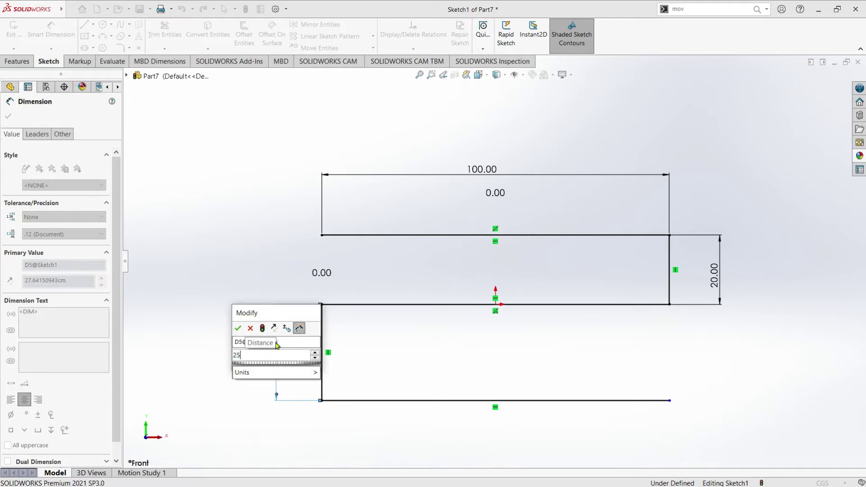
key(Escape)
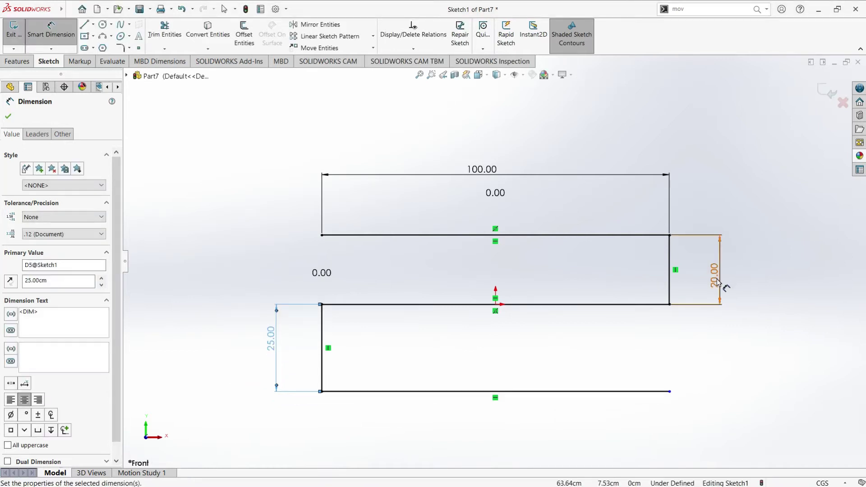
Change the right vertical line's height dimension from 20 cm to 25 cm
click(715, 279)
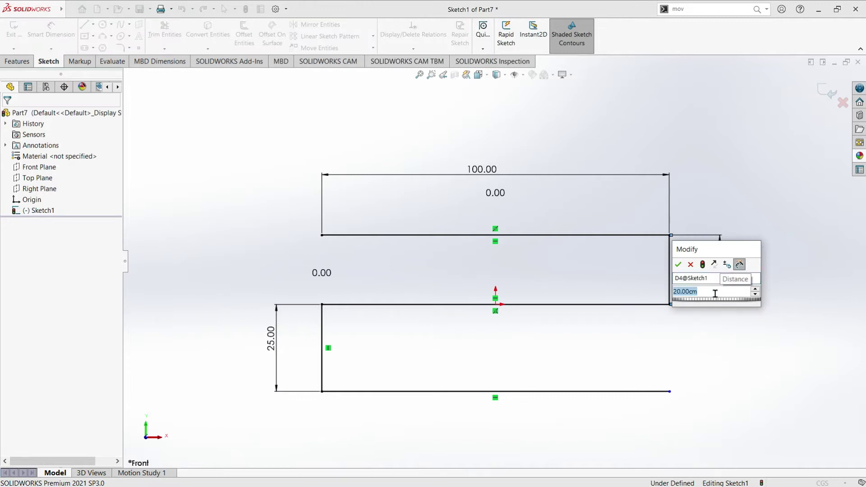
text(25)
key(Return)
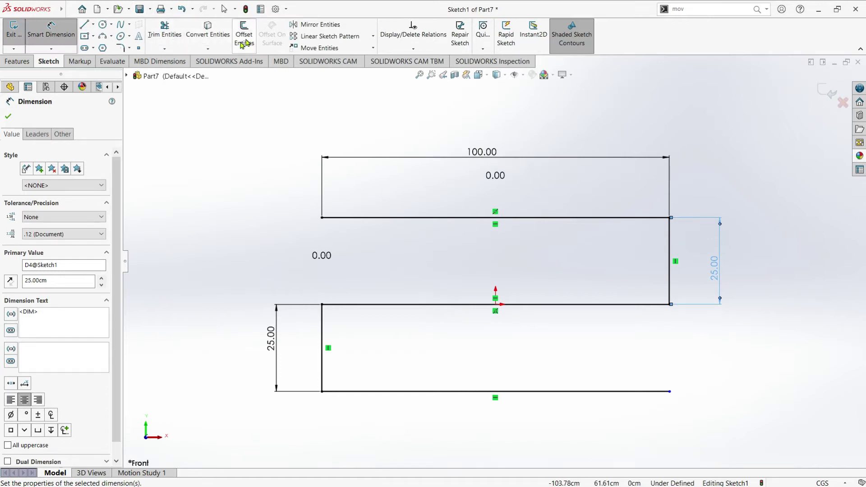
click(10, 116)
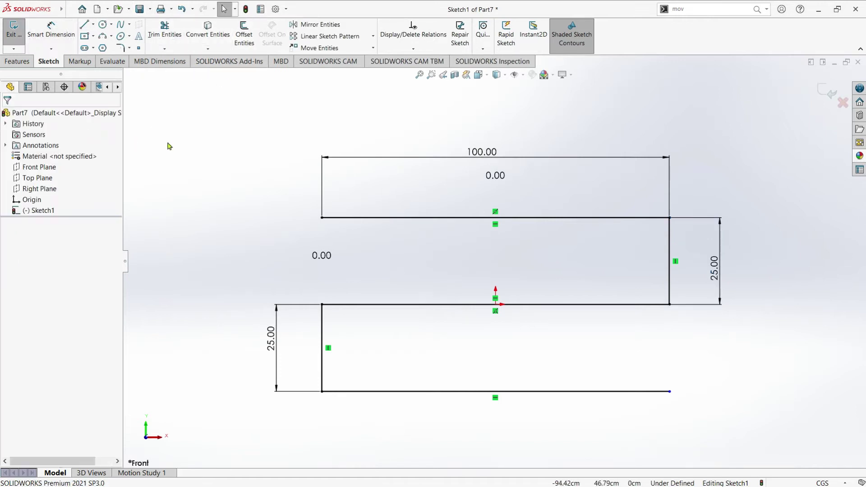
click(247, 38)
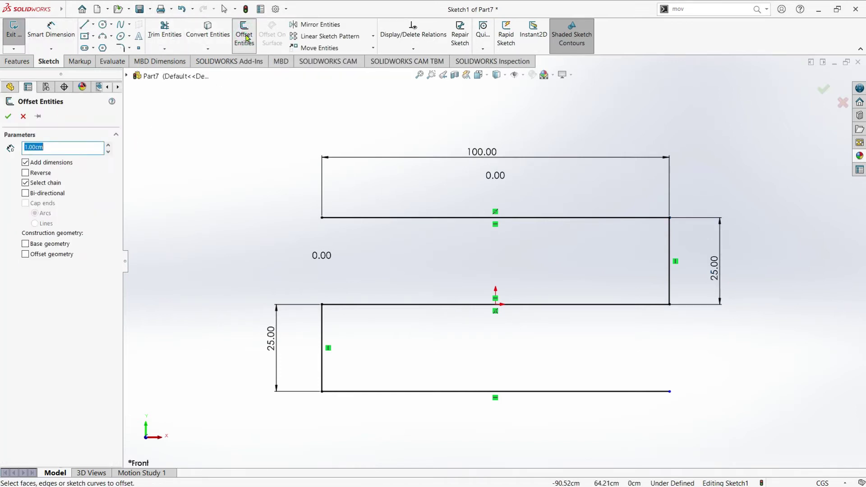
Offset the S-shaped chain 4 cm to the reversed side
click(107, 146)
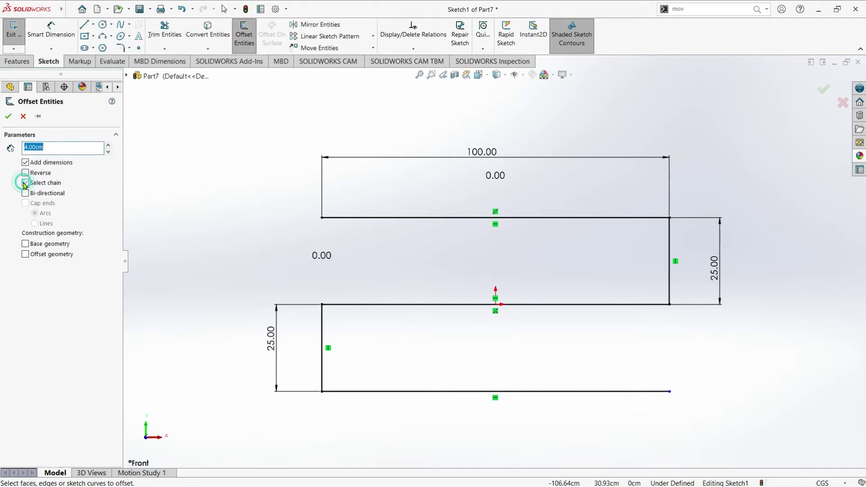
click(368, 218)
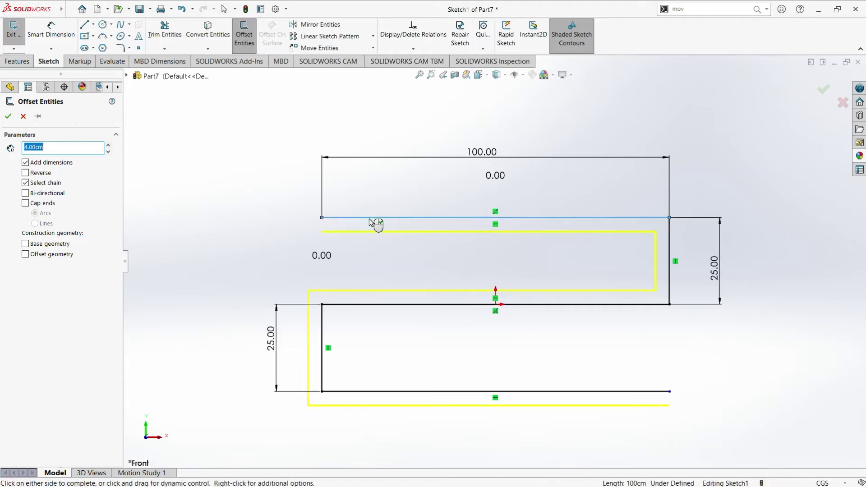
click(26, 173)
click(26, 173)
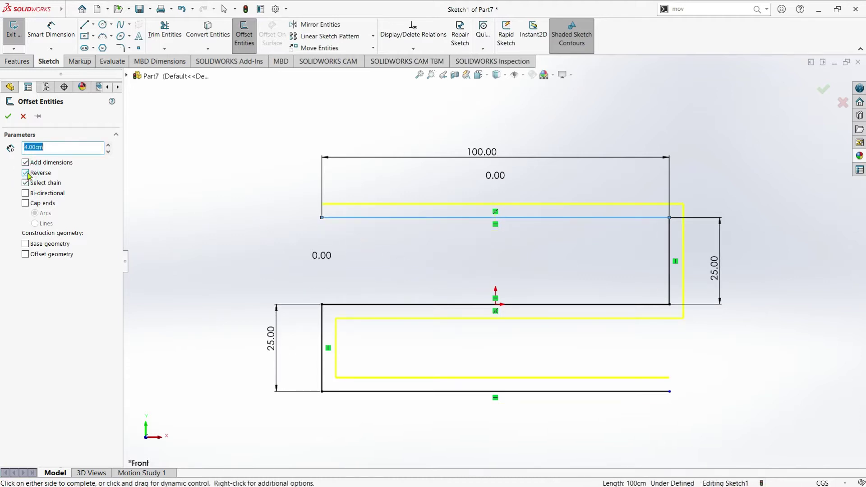
click(7, 117)
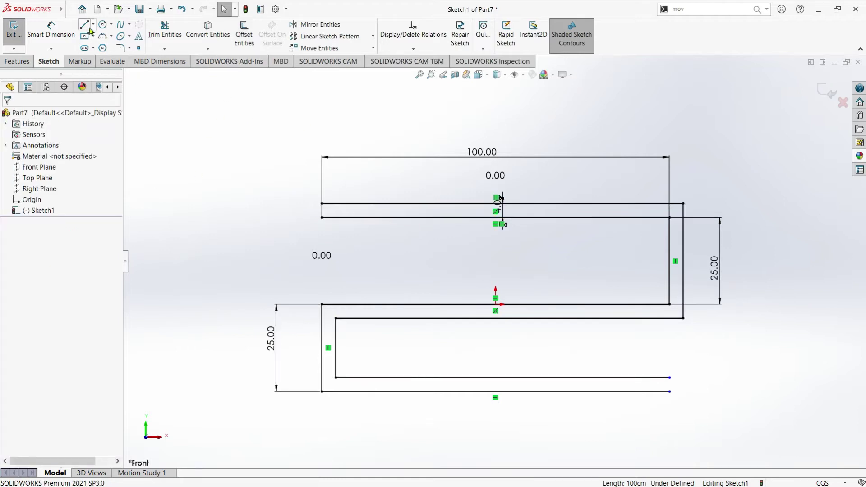
Close the top-left gap with a line and draw a vertical line down from the outer right corner
click(322, 203)
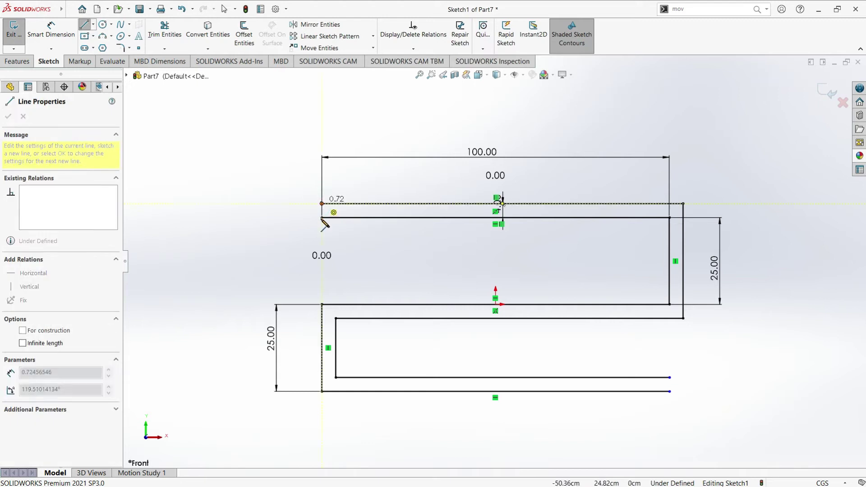
click(321, 218)
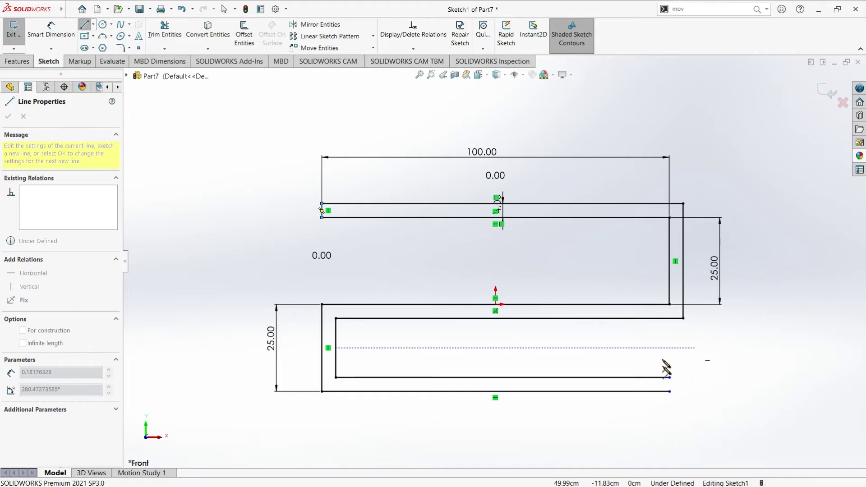
click(93, 24)
click(103, 53)
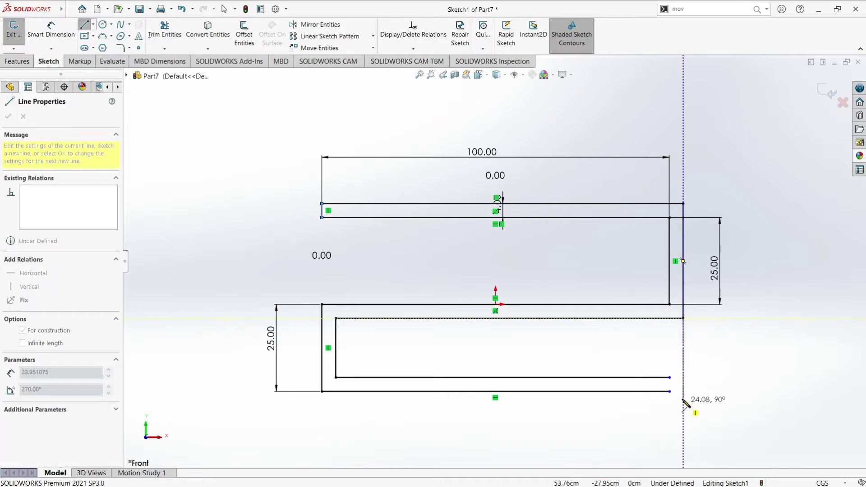
click(93, 25)
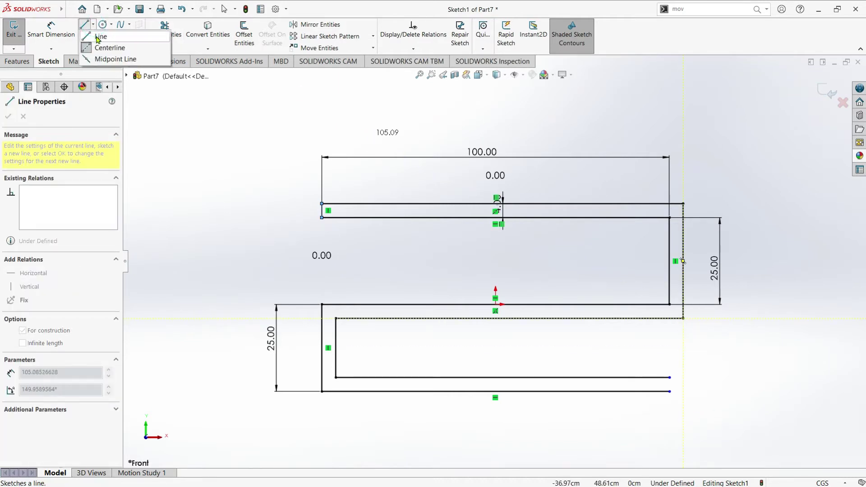
click(683, 318)
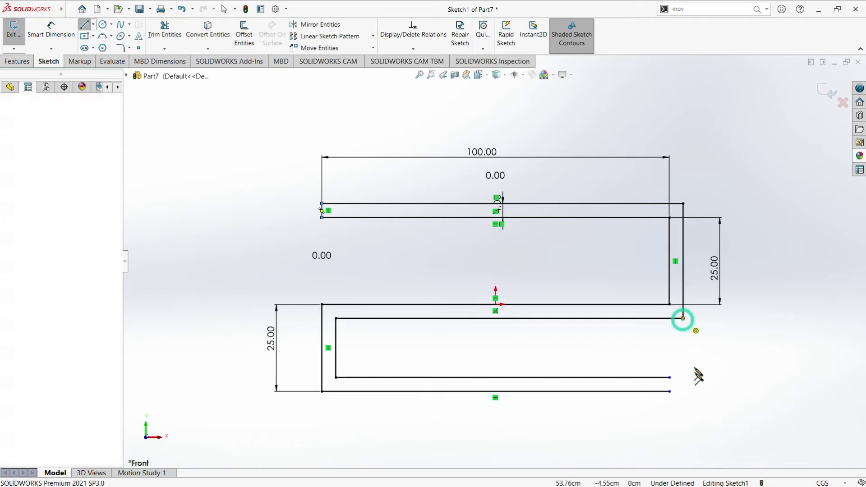
click(683, 408)
Extend the bottom lines to the new vertical and trim the excess segments with Trim to closest
click(164, 49)
click(190, 72)
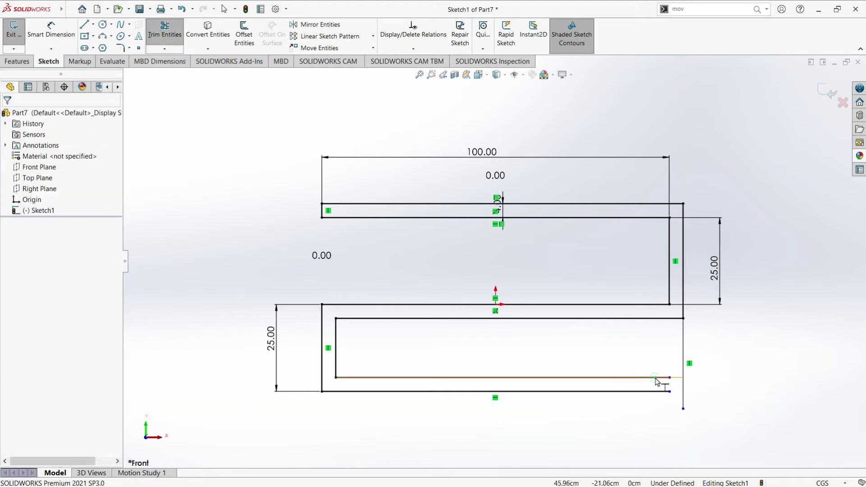
click(660, 397)
click(662, 393)
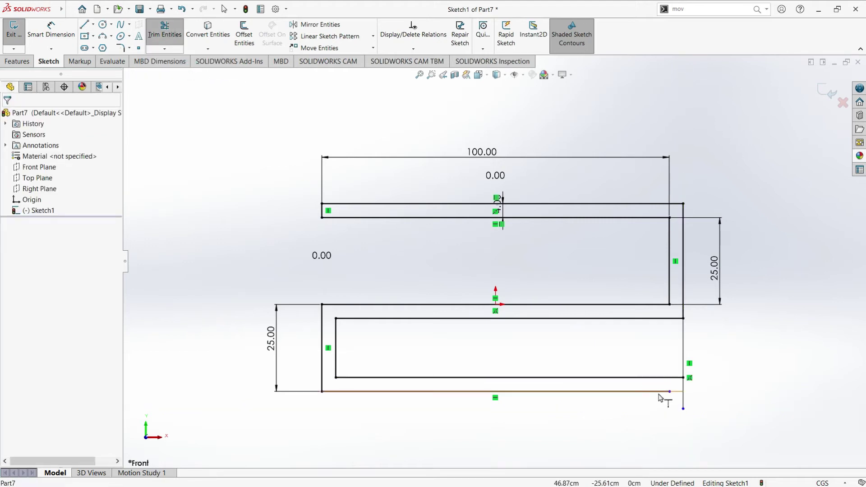
click(167, 31)
click(8, 259)
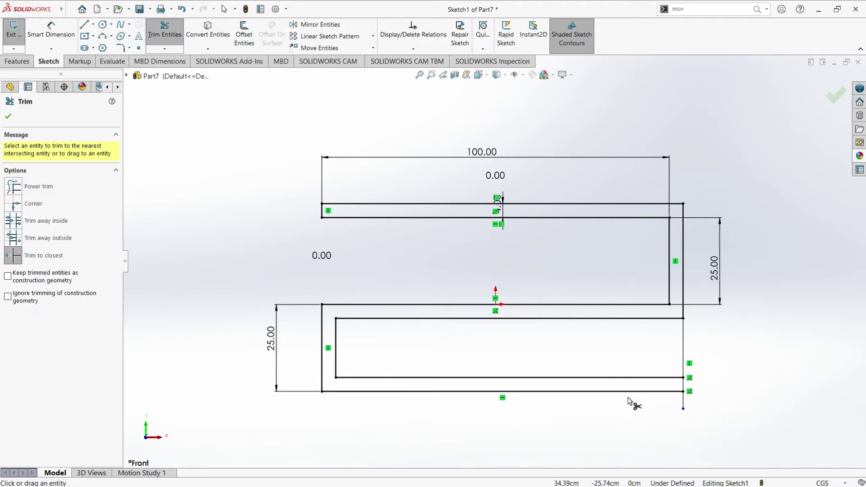
click(683, 409)
click(683, 350)
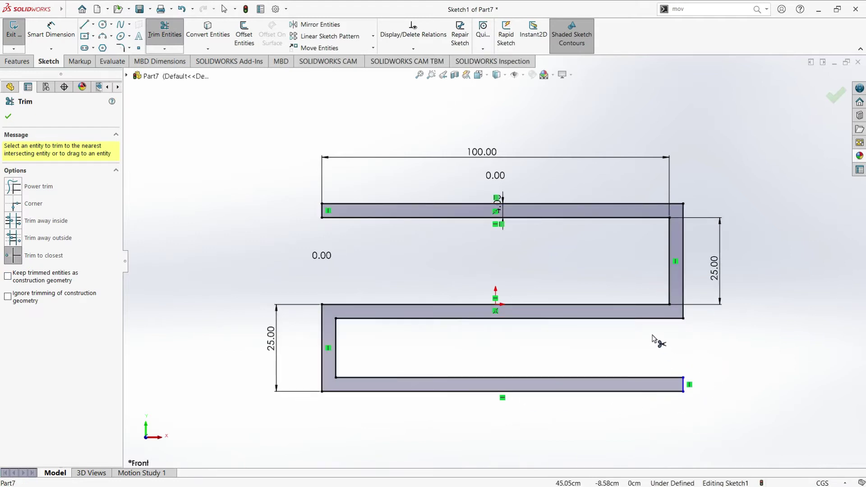
Change the thickness dimension to 6 cm, then undo it back to 4 cm
click(7, 118)
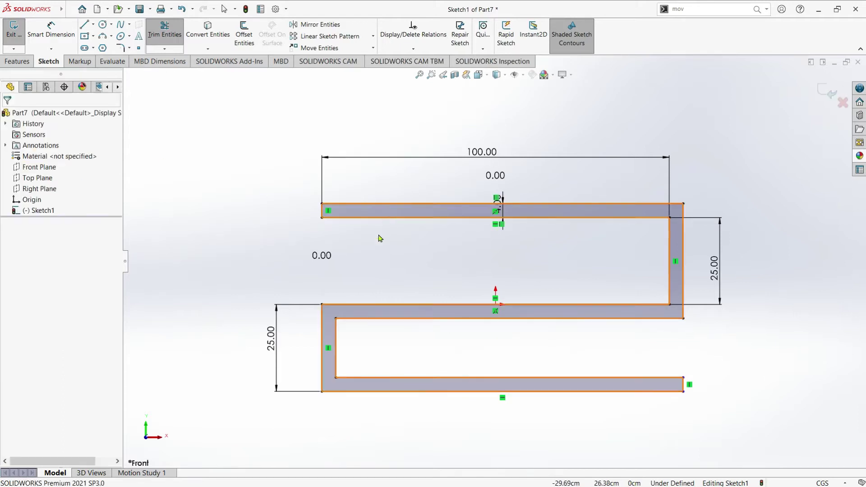
double_click(503, 202)
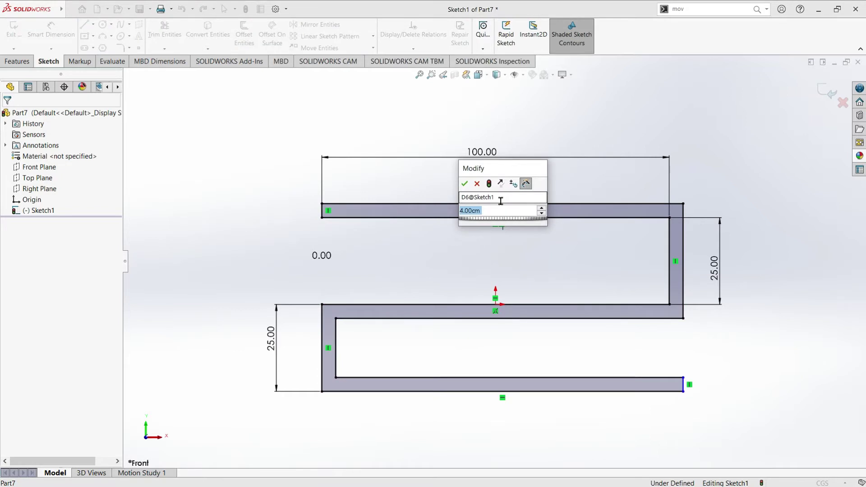
text(6)
click(464, 184)
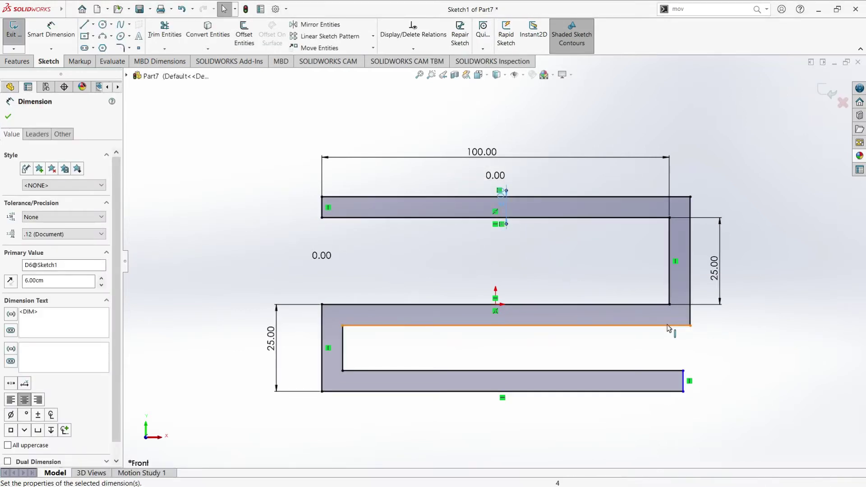
click(8, 117)
click(181, 9)
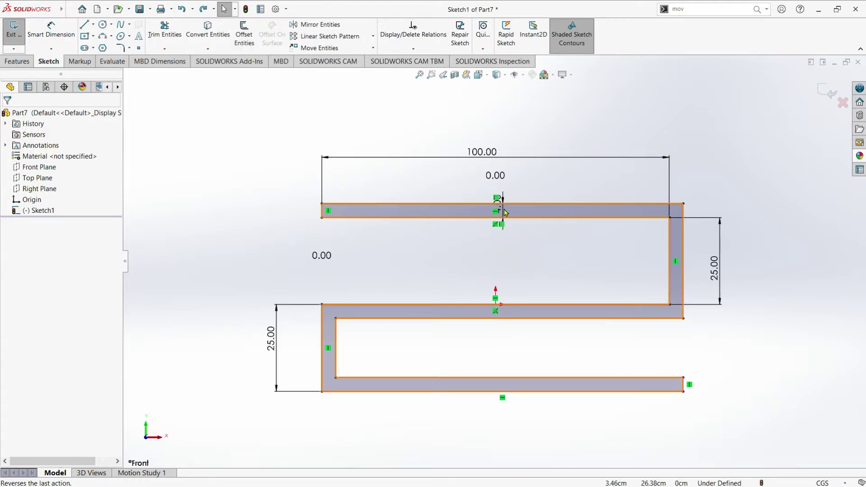
Make the bottom bar's right edge collinear with the upper vertical line, fully defining the sketch
scroll(505, 212, down, 3)
scroll(666, 383, up, 5)
scroll(599, 325, down, 2)
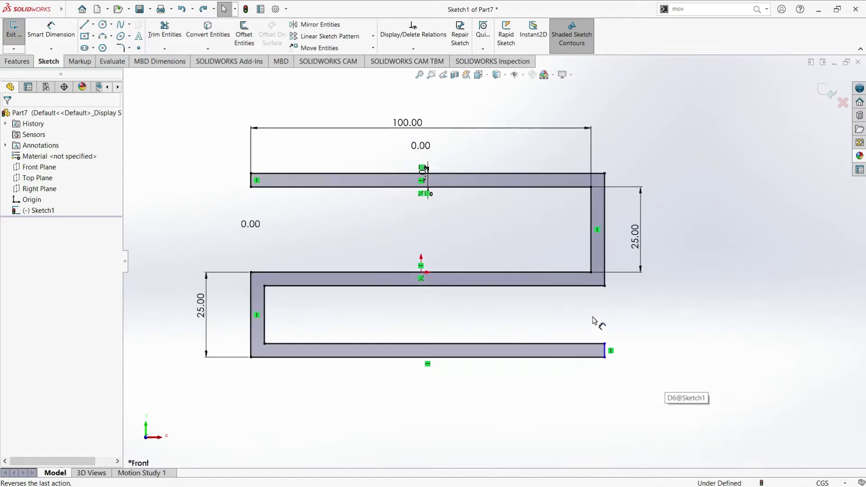
scroll(592, 276, down, 4)
scroll(592, 276, down, 1)
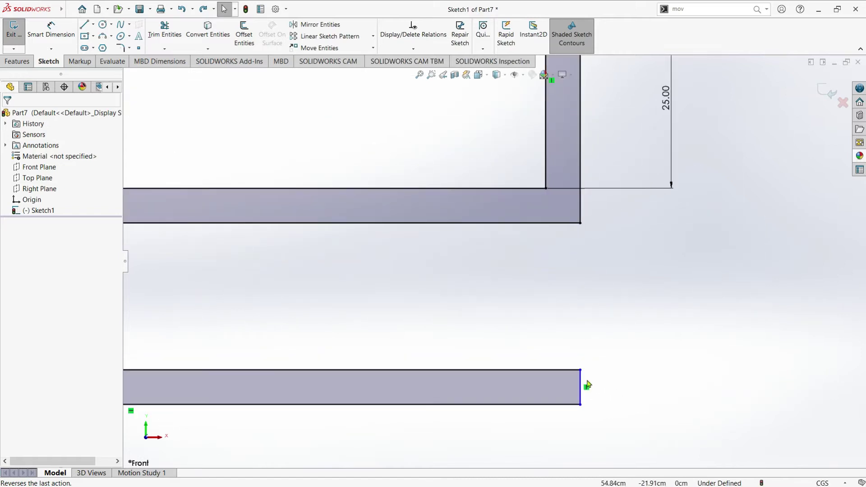
click(581, 383)
ctrl+click(580, 213)
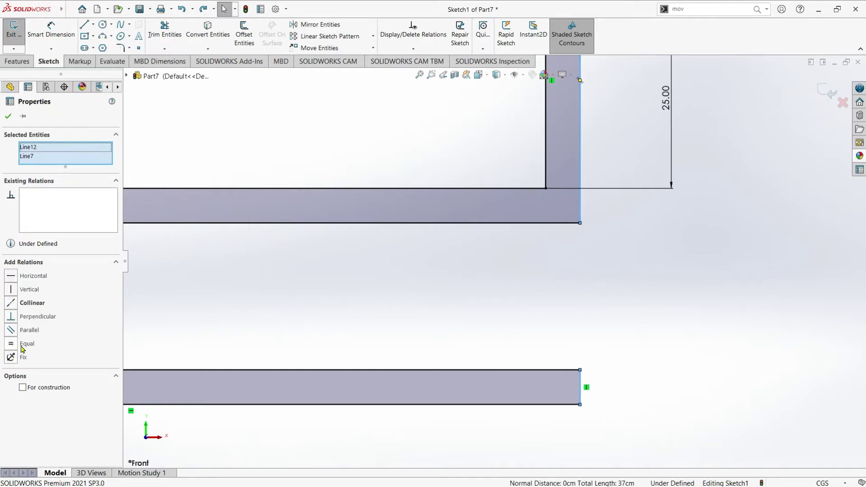
click(11, 307)
click(8, 116)
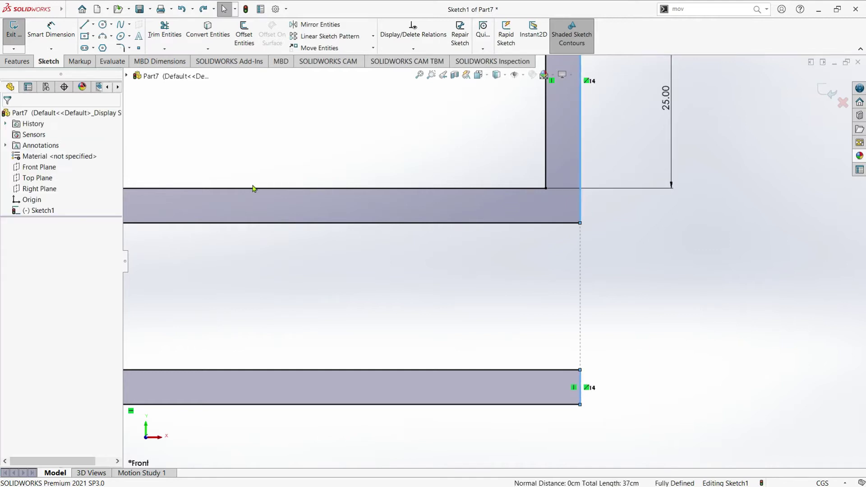
scroll(586, 321, up, 5)
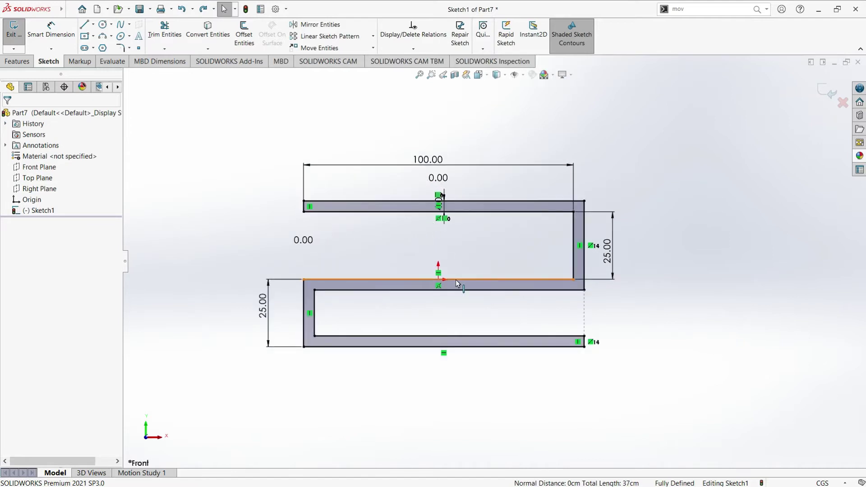
scroll(451, 288, down, 1)
scroll(483, 284, up, 2)
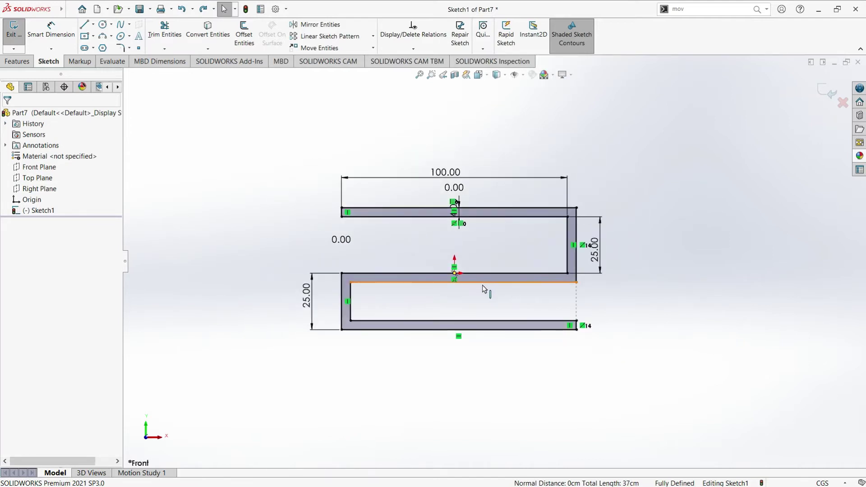
scroll(483, 285, down, 1)
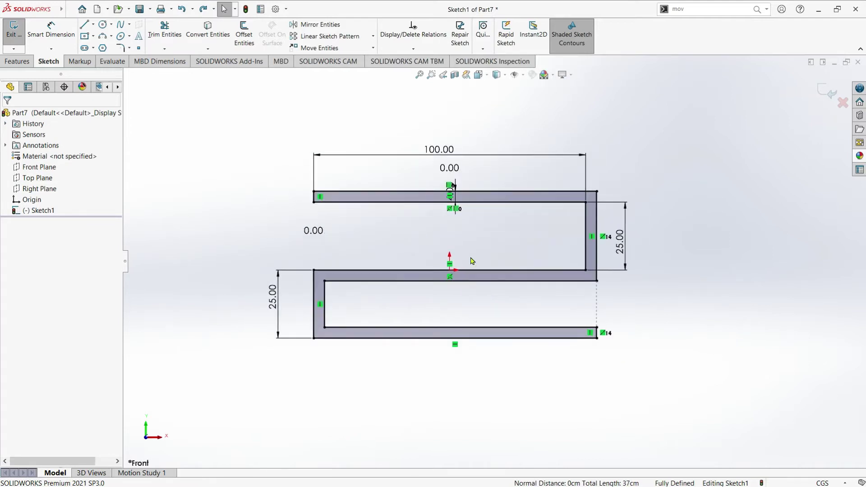
scroll(472, 261, down, 1)
scroll(470, 267, down, 1)
Extrude the S-shaped profile as a 60 cm blind Boss-Extrude
scroll(469, 271, up, 2)
middle_drag(465, 307, 450, 300)
click(12, 36)
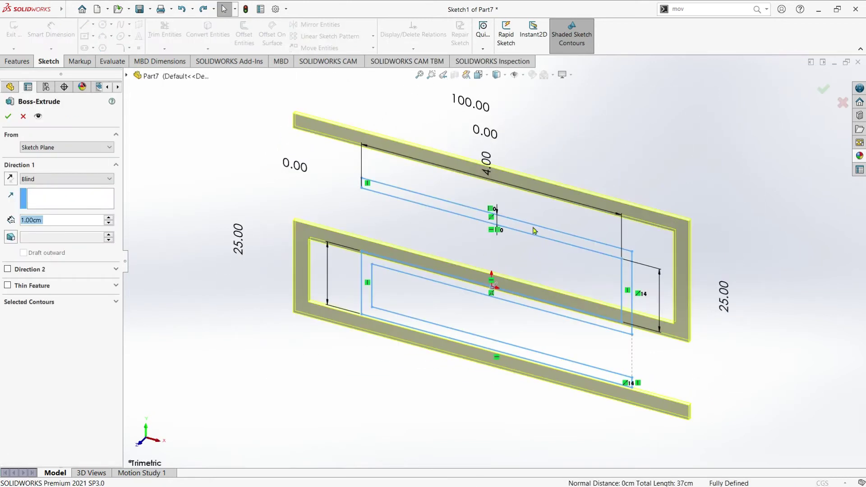
text(50)
key(Return)
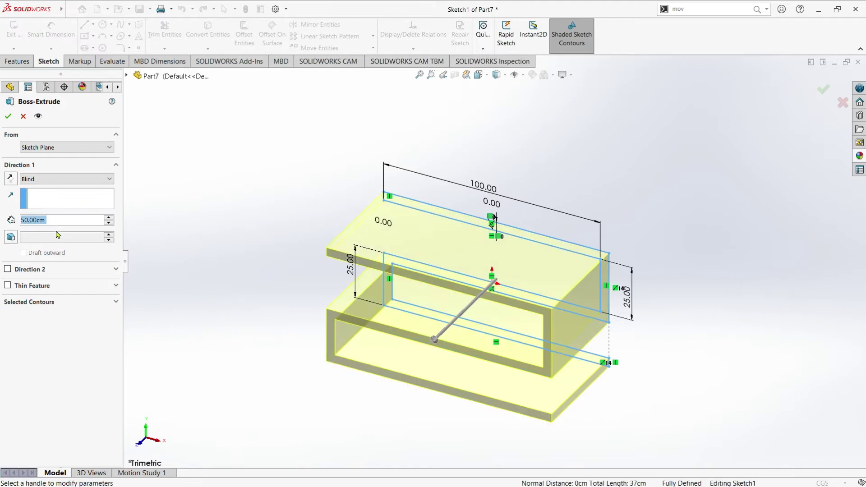
text(60)
key(Return)
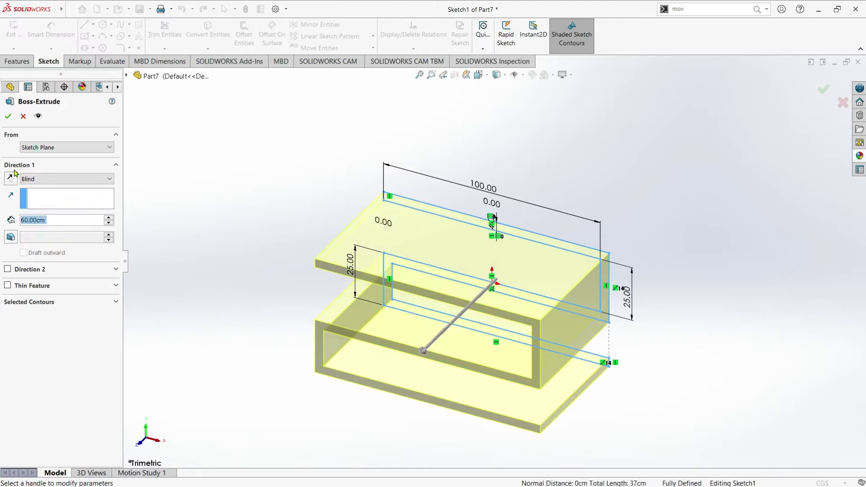
click(8, 117)
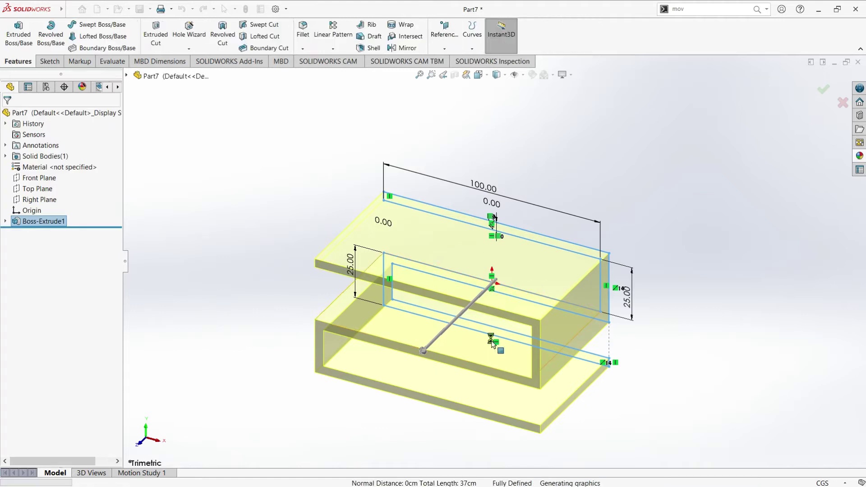
Orbit to inspect the solid shelf and select its front face for a new sketch
mouse_move(470, 364)
middle_down()
mouse_move(485, 366)
mouse_move(478, 321)
middle_up()
scroll(478, 321, down, 2)
middle_drag(425, 360, 439, 280)
click(439, 281)
key(Escape)
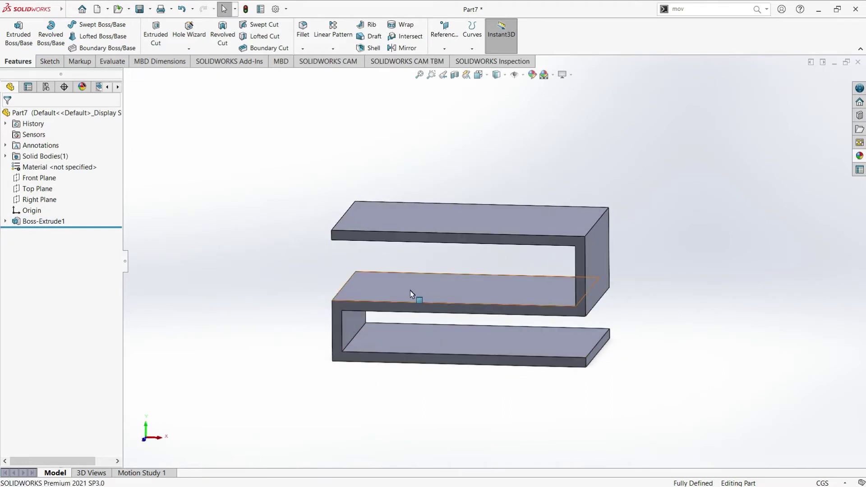
click(412, 312)
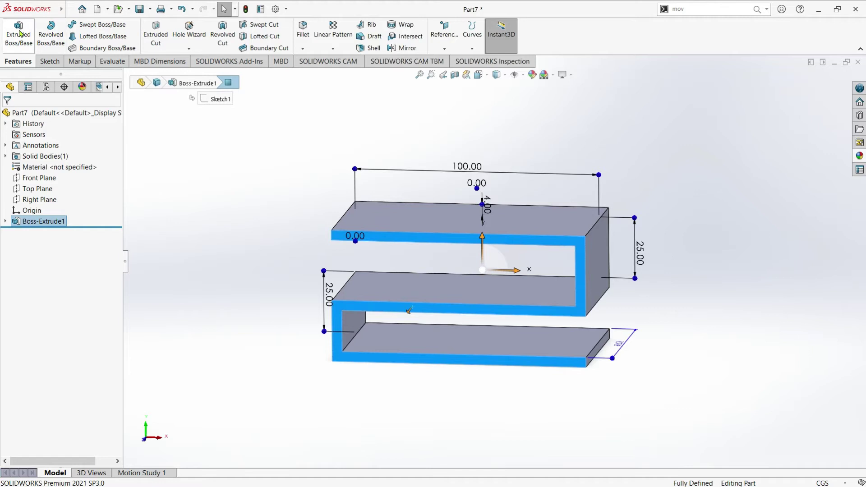
click(18, 33)
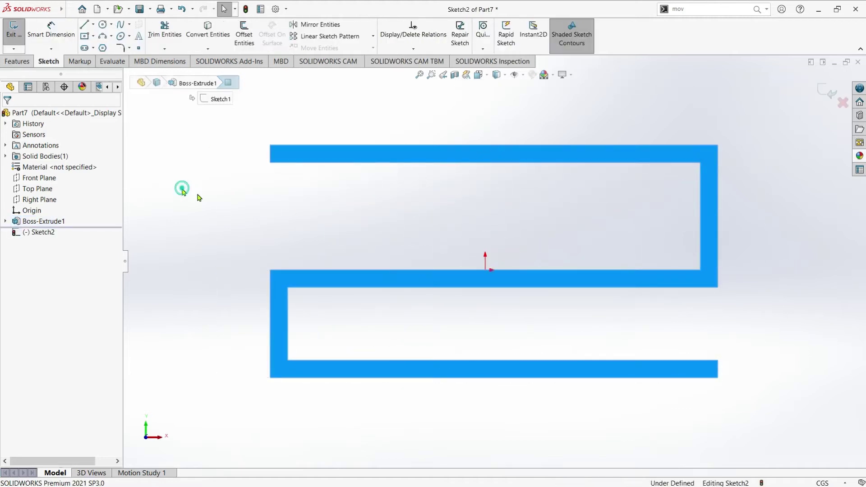
Draw two tall corner rectangles as supports, one in each gap between the shelf bars
click(92, 36)
click(92, 37)
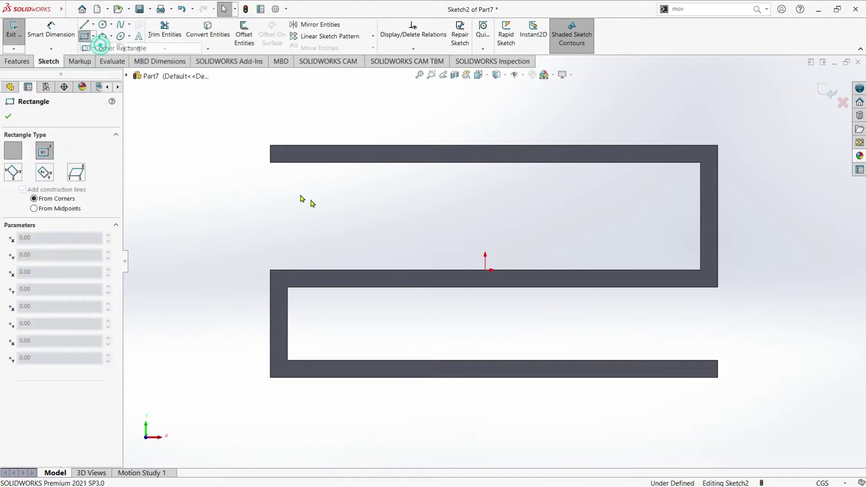
click(326, 163)
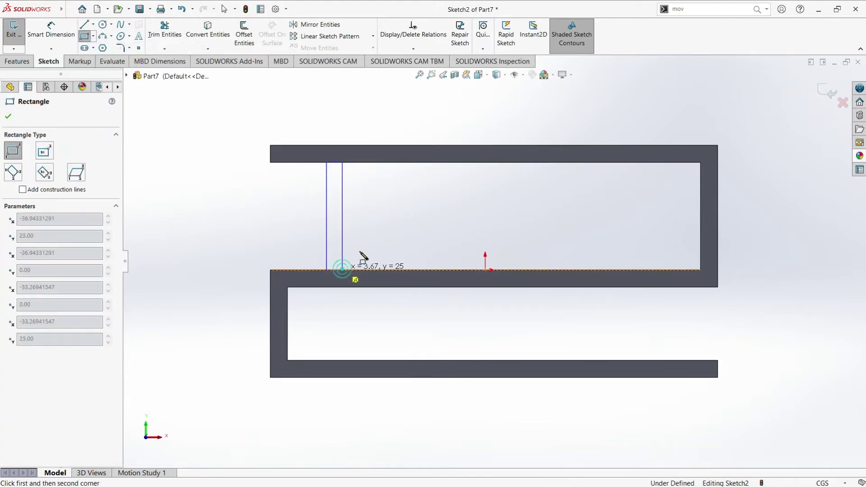
click(342, 269)
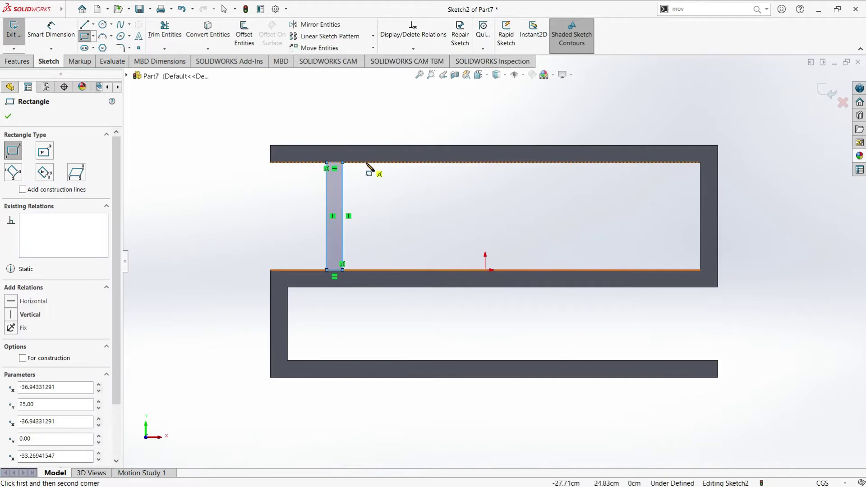
click(366, 163)
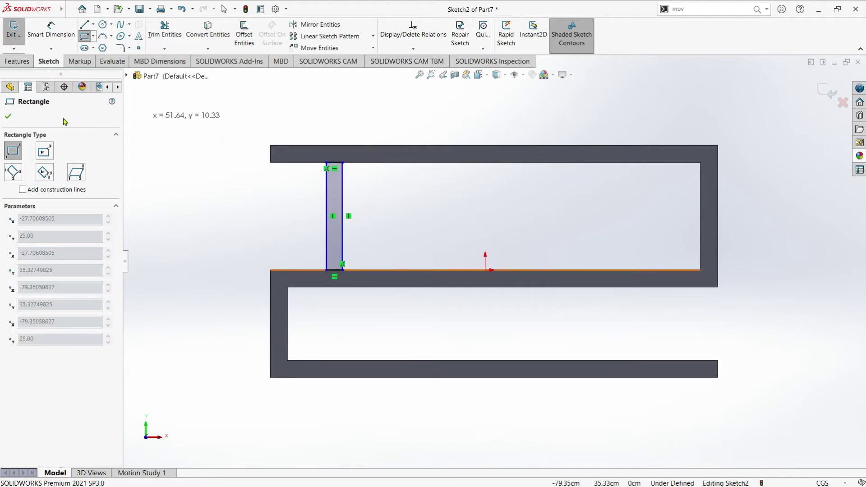
click(84, 36)
click(112, 48)
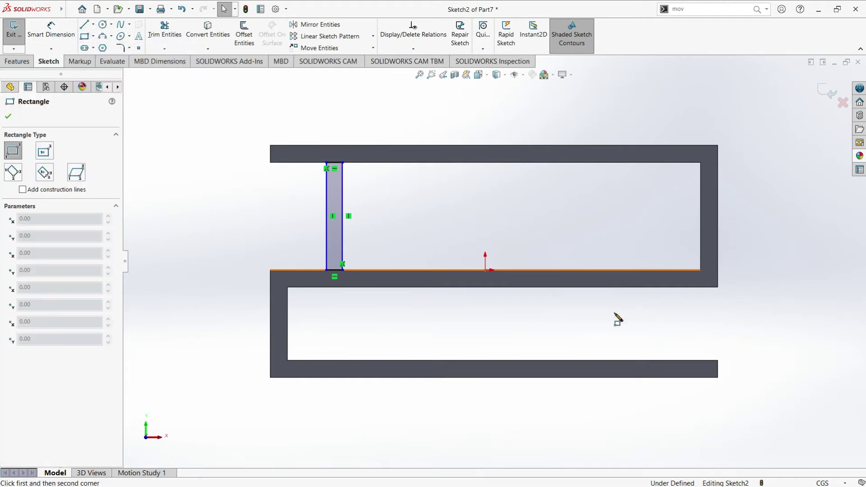
click(671, 287)
click(682, 360)
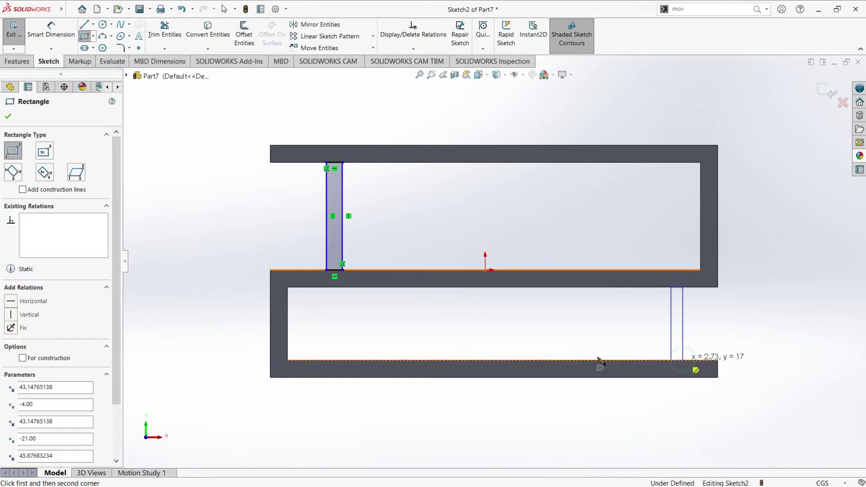
key(Escape)
Dimension both support rectangles to 4.00 cm wide
click(51, 30)
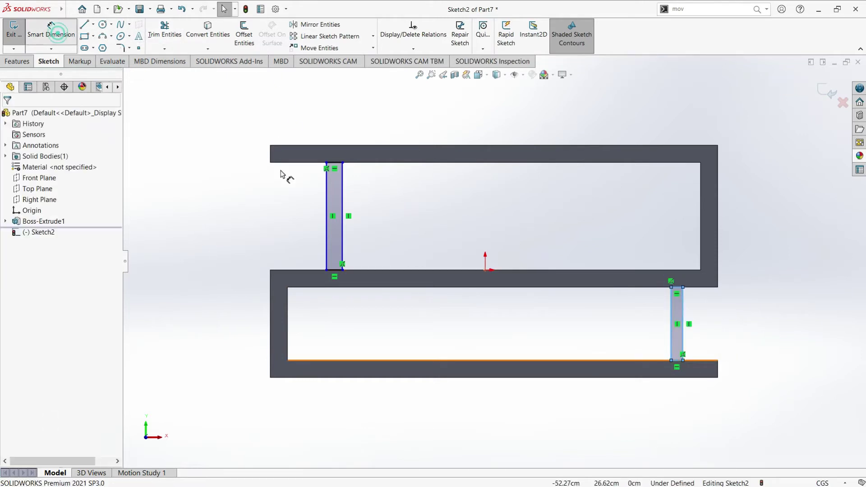
click(342, 201)
click(326, 194)
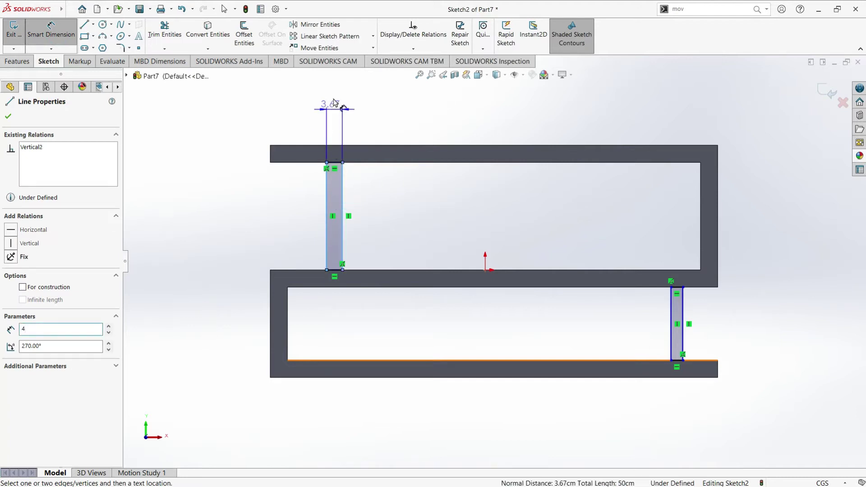
click(336, 104)
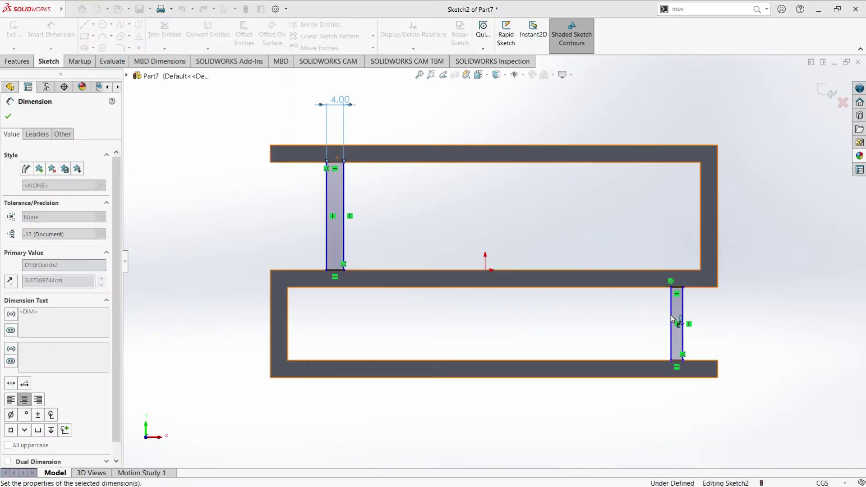
click(682, 321)
click(671, 360)
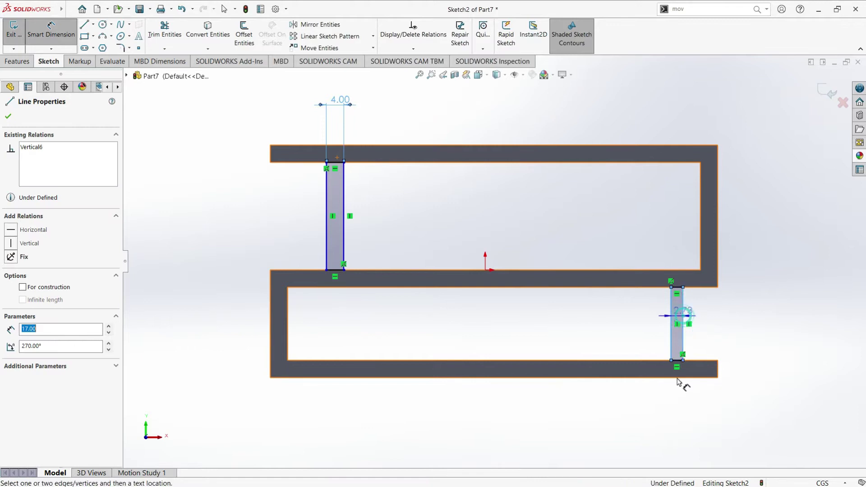
click(676, 414)
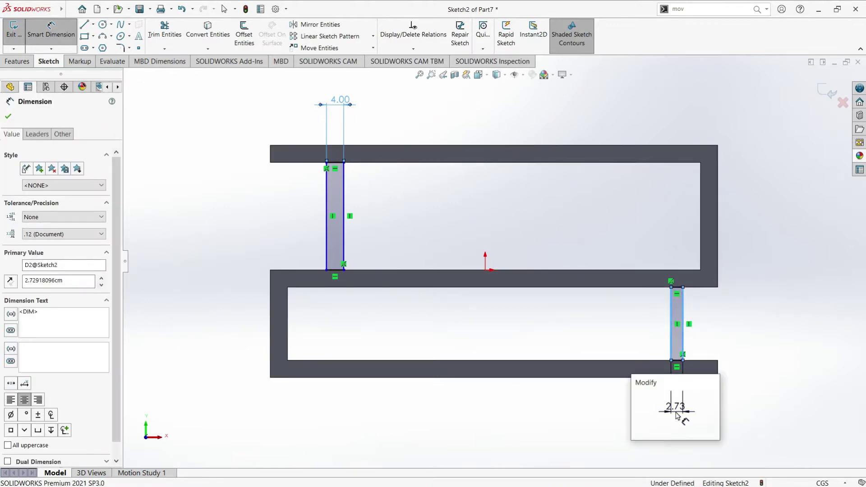
click(638, 400)
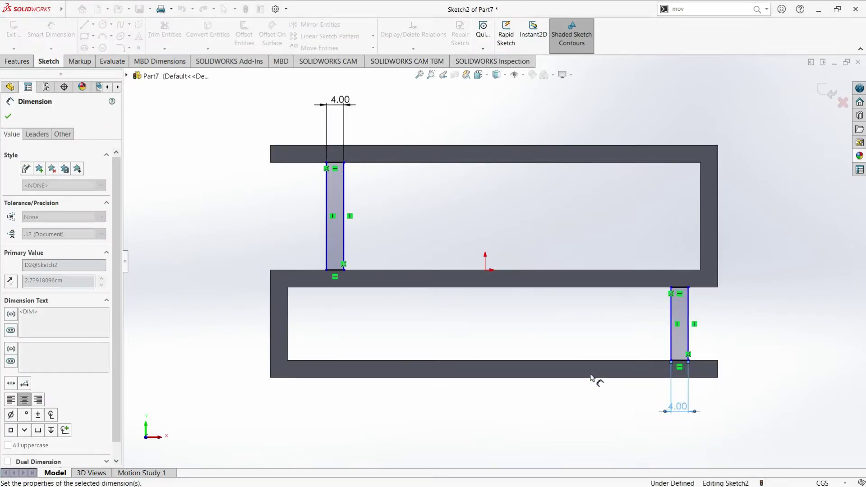
Place the upper support 10 cm in from the shelf's outer left edge
click(271, 158)
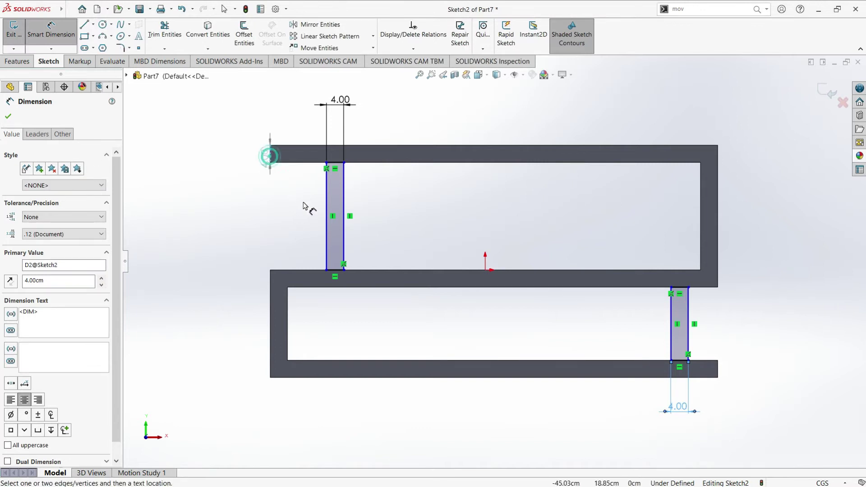
click(326, 212)
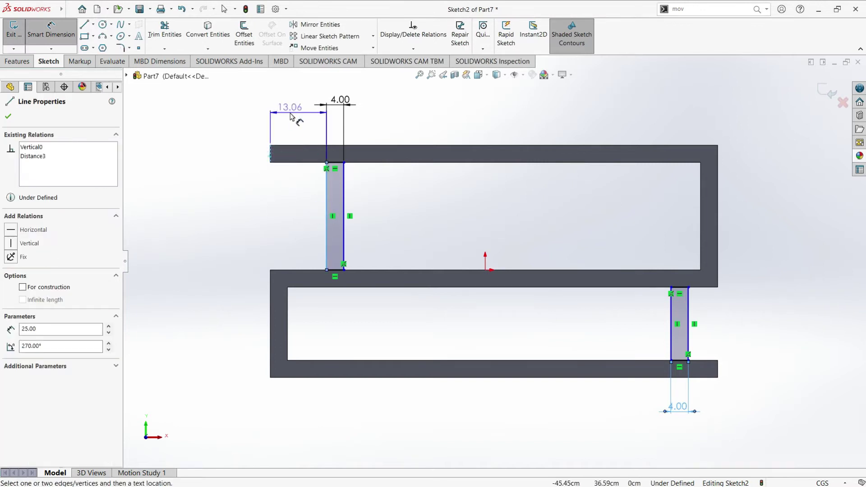
click(291, 116)
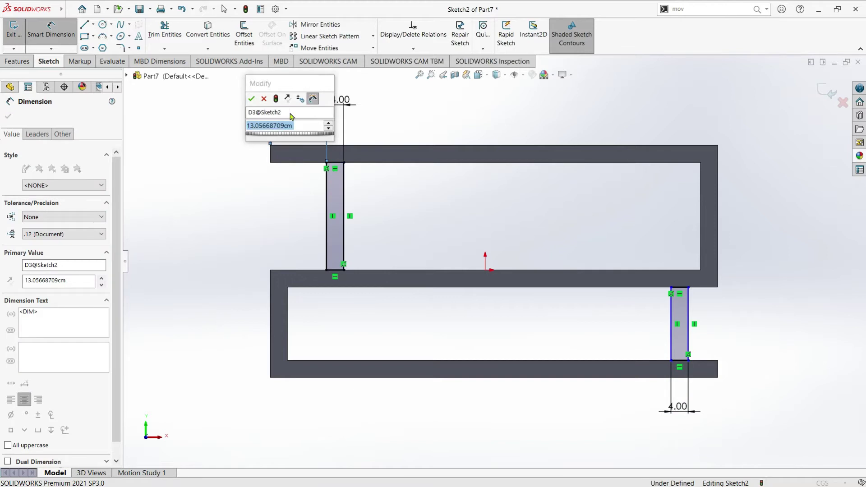
text(10)
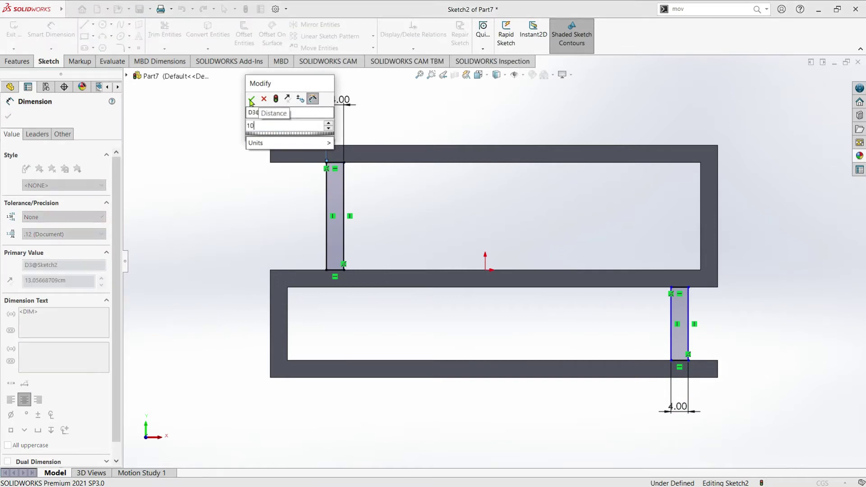
click(251, 99)
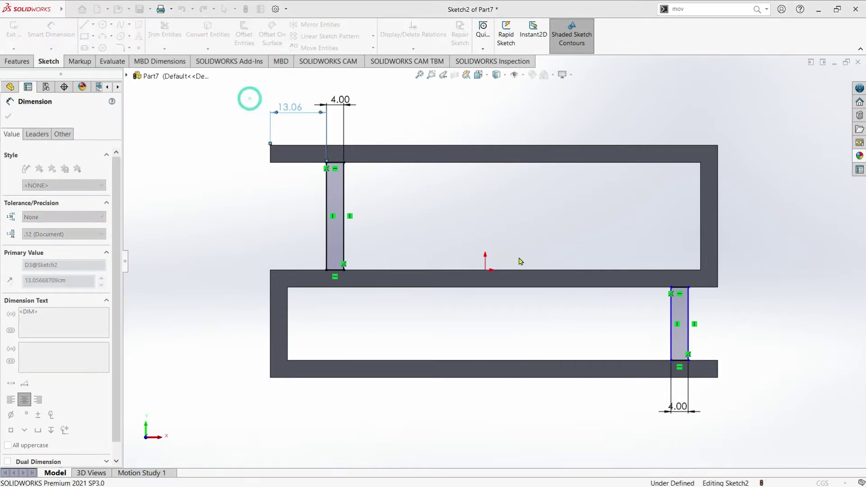
Place the lower support 10 cm in from the bottom shelf's right end
click(689, 339)
click(718, 369)
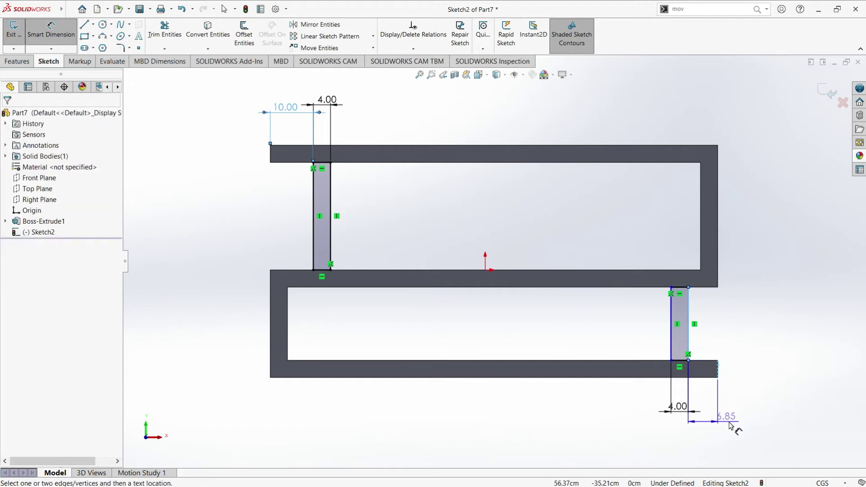
click(730, 412)
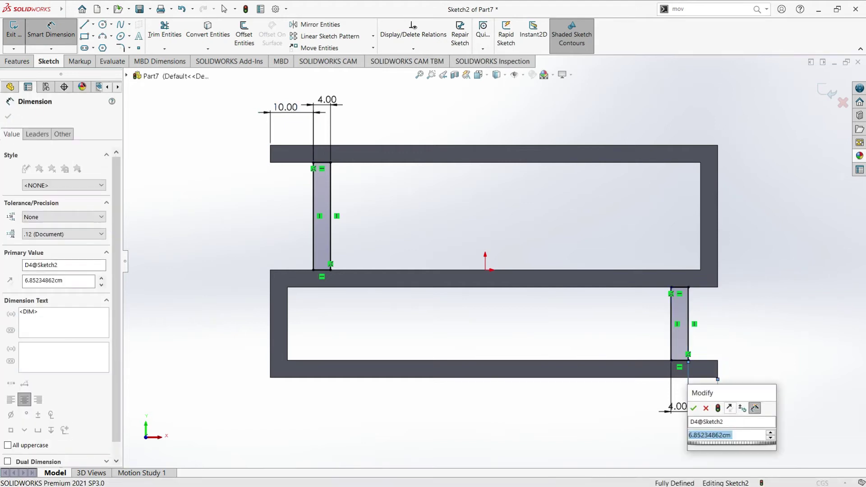
text(10)
click(695, 408)
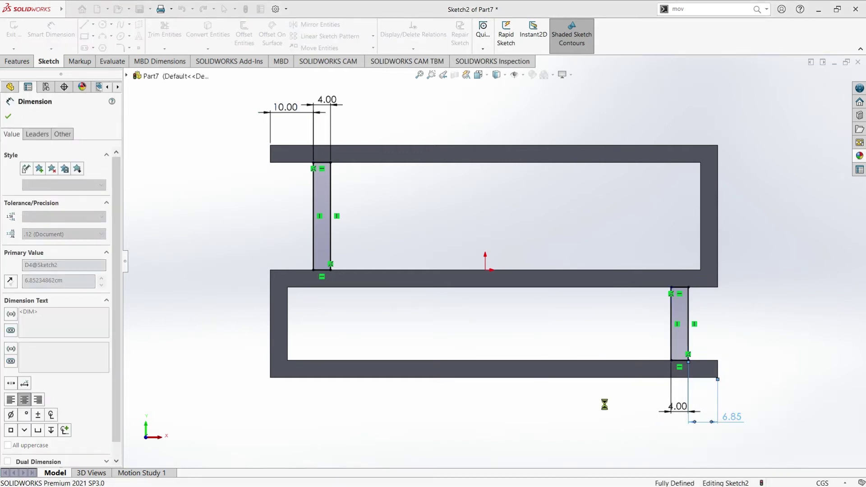
key(Escape)
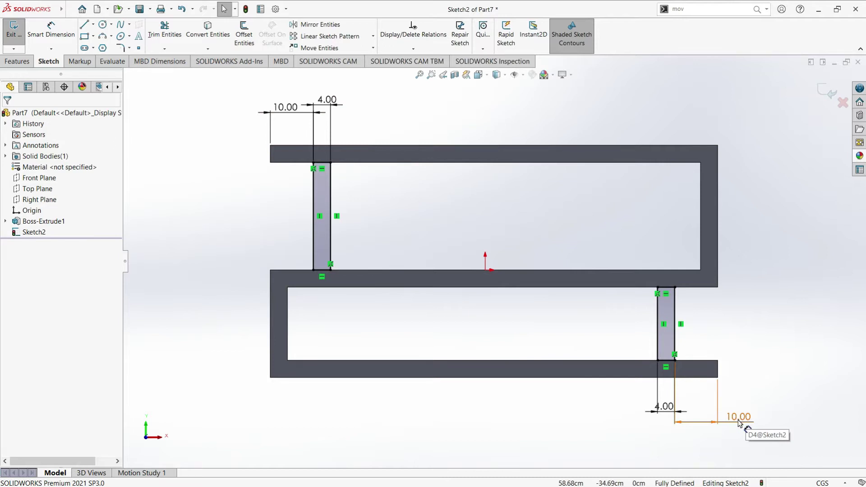
drag(203, 100, 399, 297)
Pattern the upper support to the right: 2 instances at 15 cm spacing
click(352, 40)
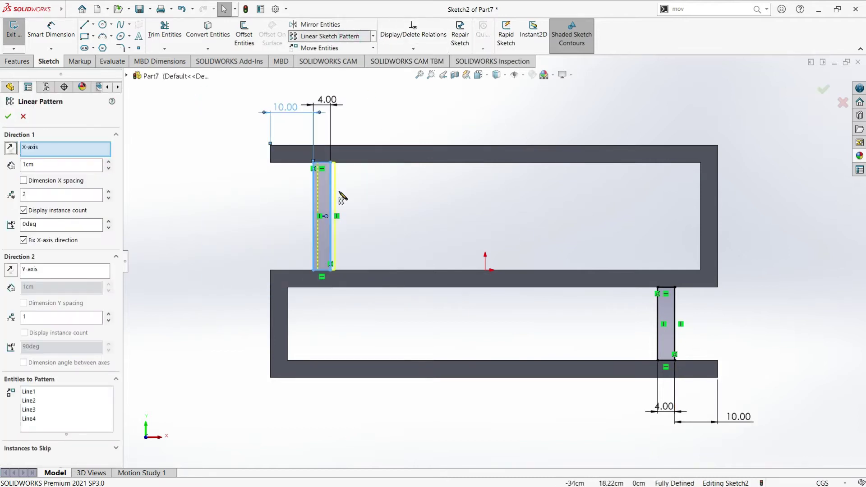
double_click(44, 193)
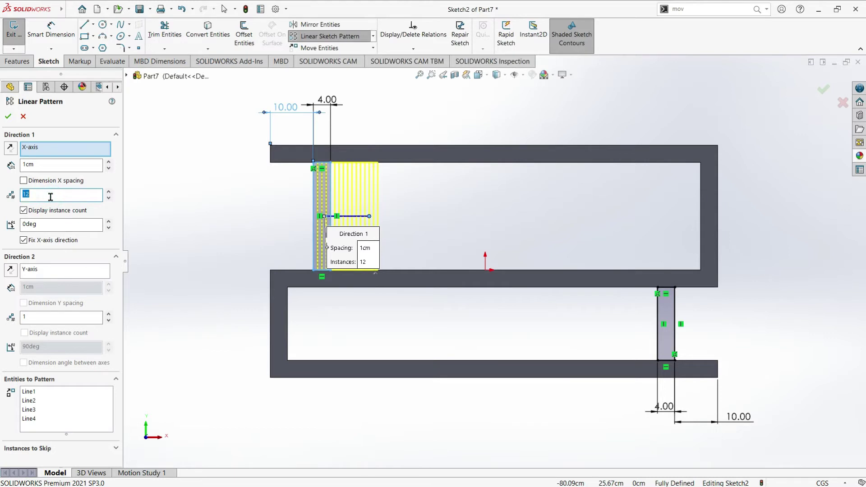
double_click(45, 166)
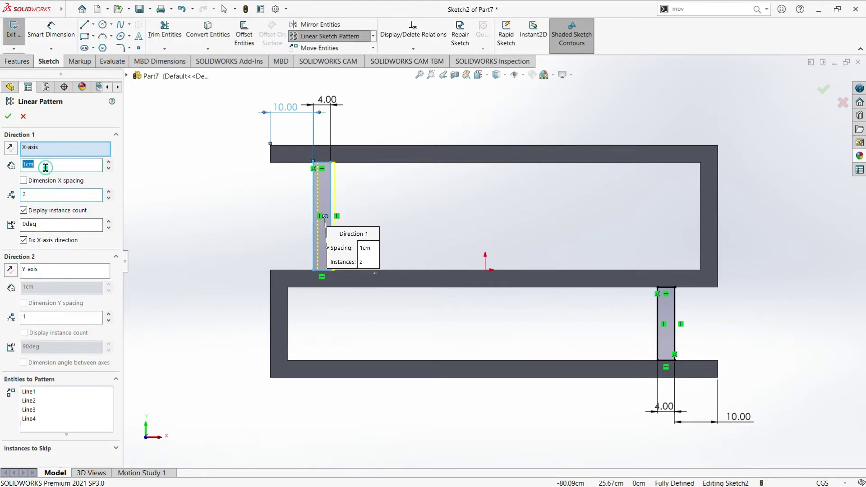
text(12)
key(Return)
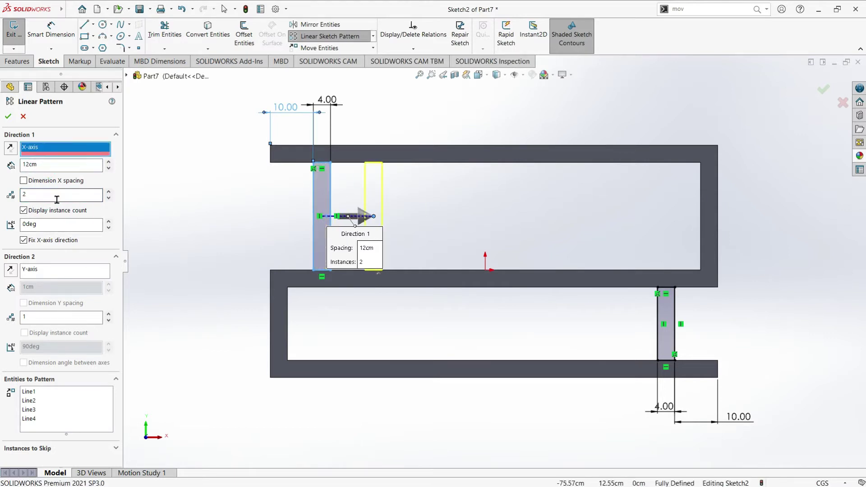
double_click(46, 165)
text(15)
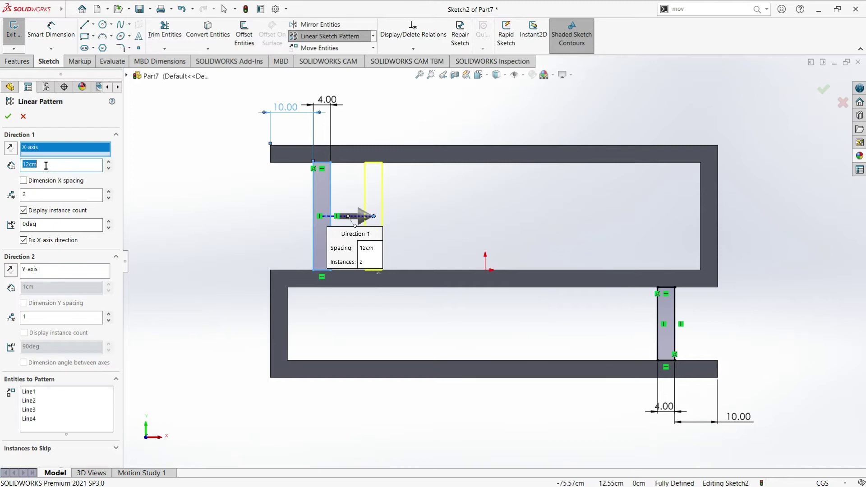
click(9, 117)
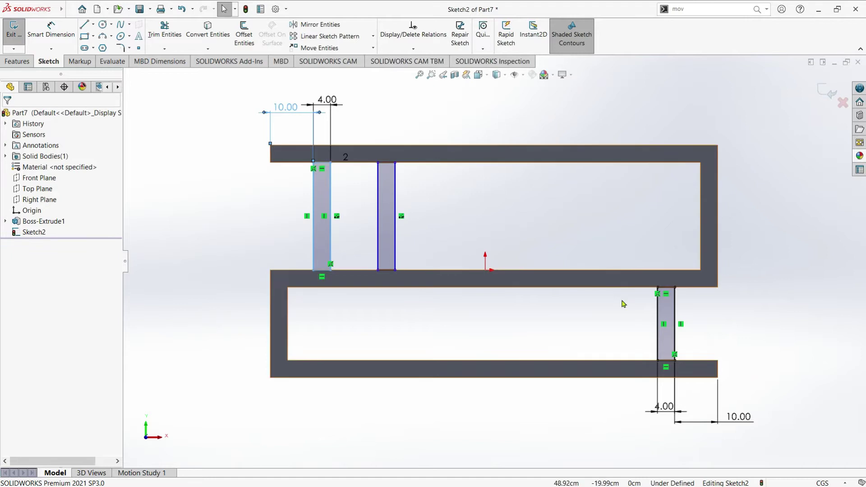
Pattern the lower-right support leftward (180°): 2 instances at 15 cm spacing
drag(617, 249, 715, 389)
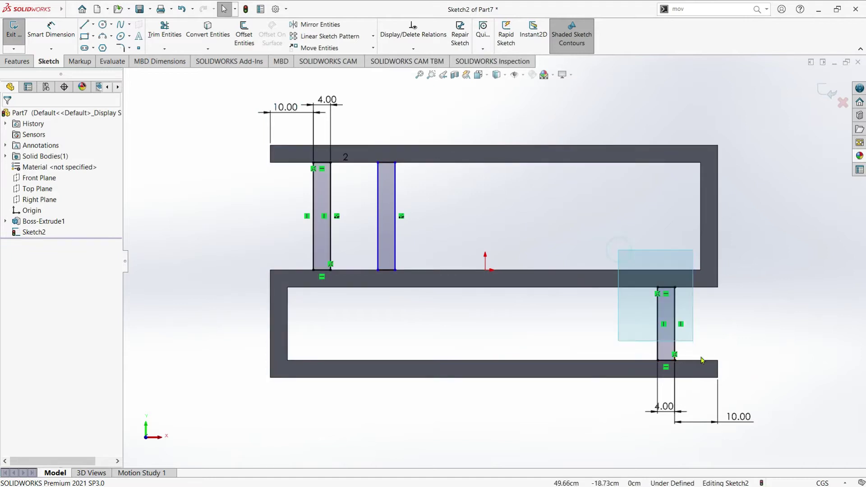
click(318, 36)
click(49, 194)
key(Return)
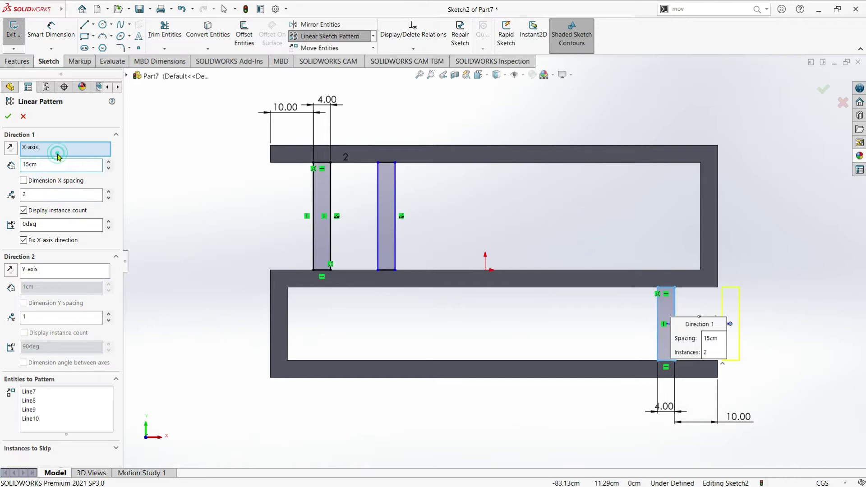
click(10, 149)
click(11, 149)
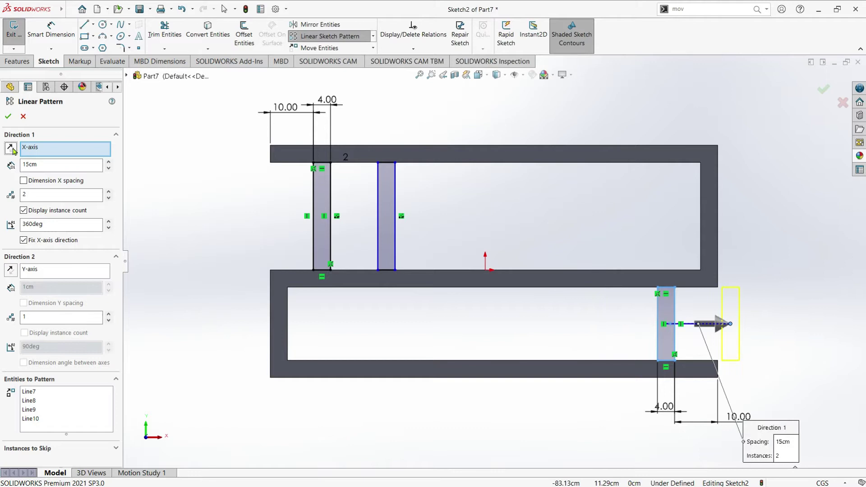
click(12, 148)
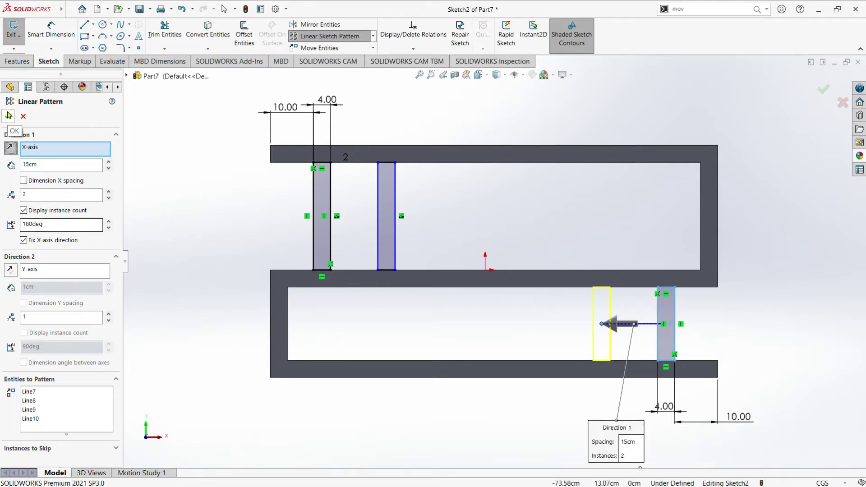
key(Return)
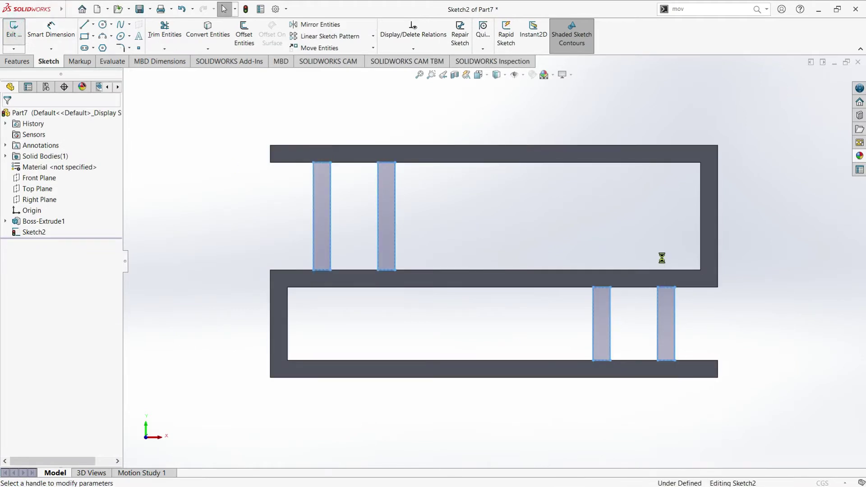
Extrude the four supports Up To Surface at the shelf's far face, with Merge result off
click(478, 74)
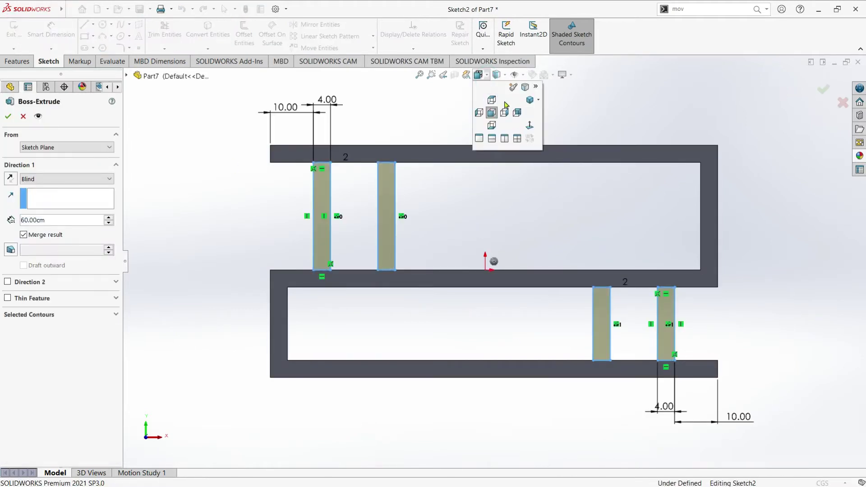
click(530, 103)
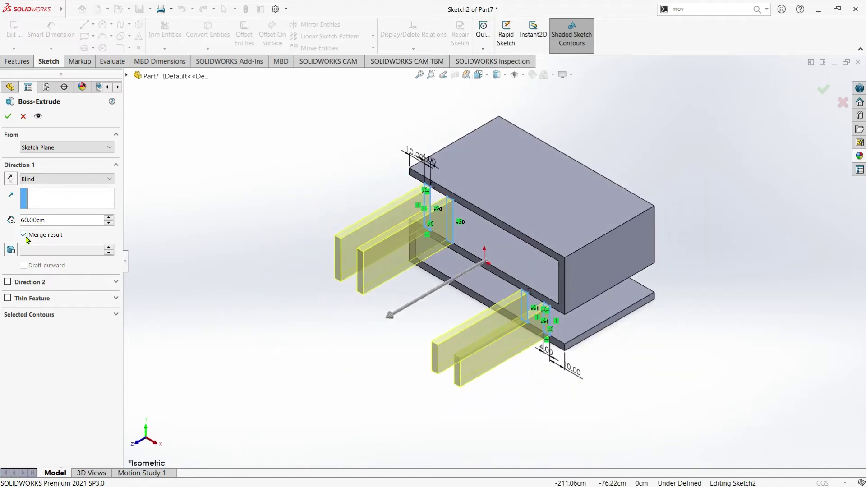
click(51, 178)
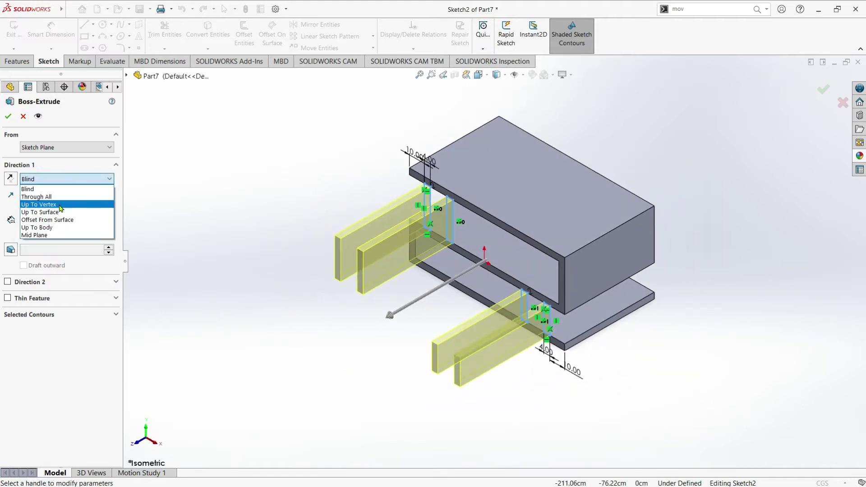
click(58, 212)
mouse_move(515, 280)
middle_down()
mouse_move(414, 229)
mouse_move(536, 209)
middle_up()
scroll(559, 208, down, 3)
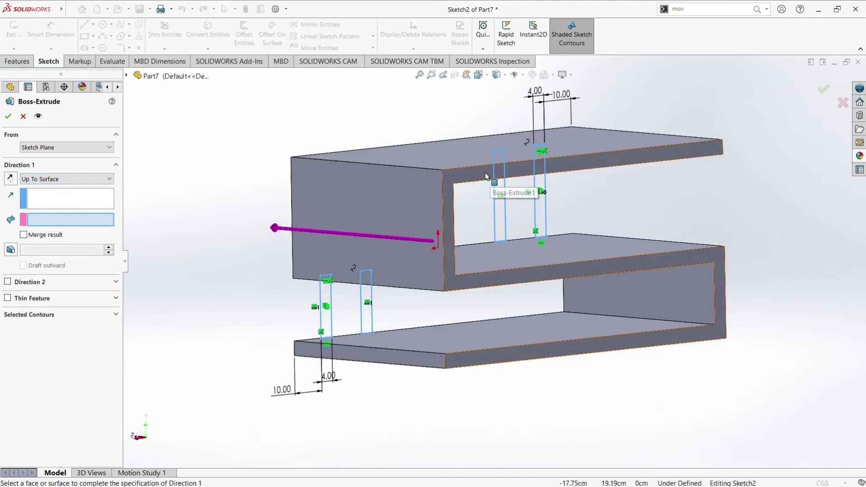
click(485, 175)
scroll(493, 260, up, 3)
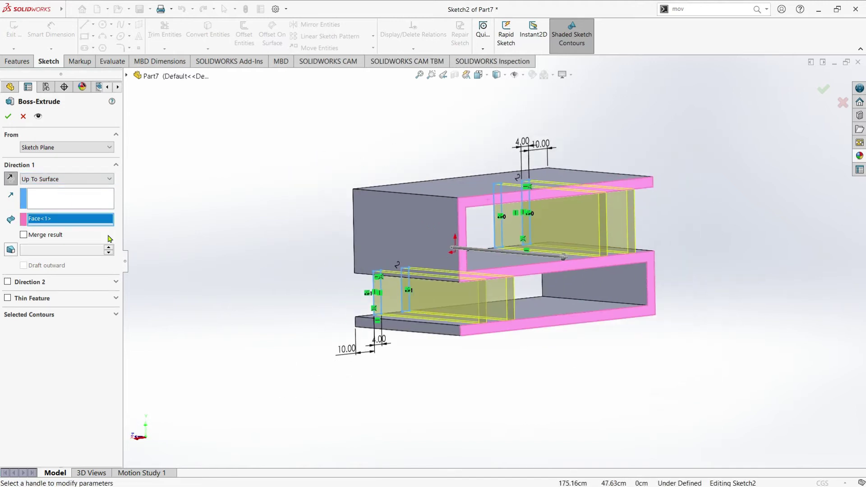
click(9, 119)
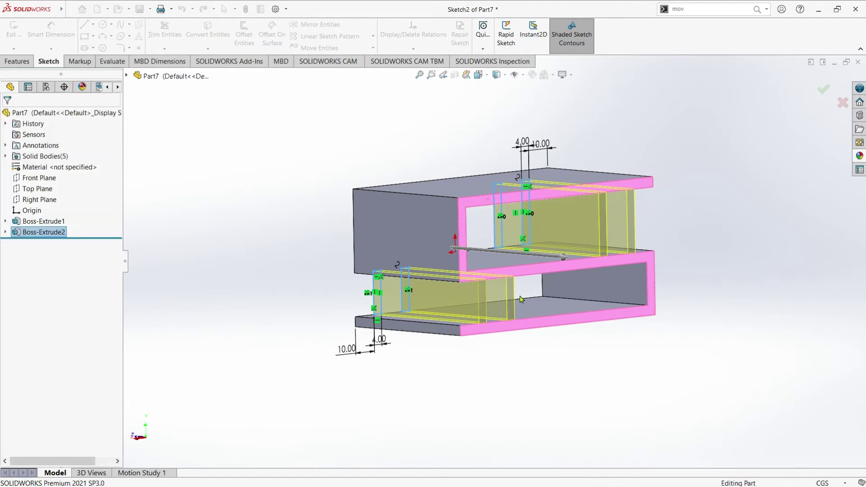
scroll(510, 297, up, 2)
middle_drag(554, 292, 567, 296)
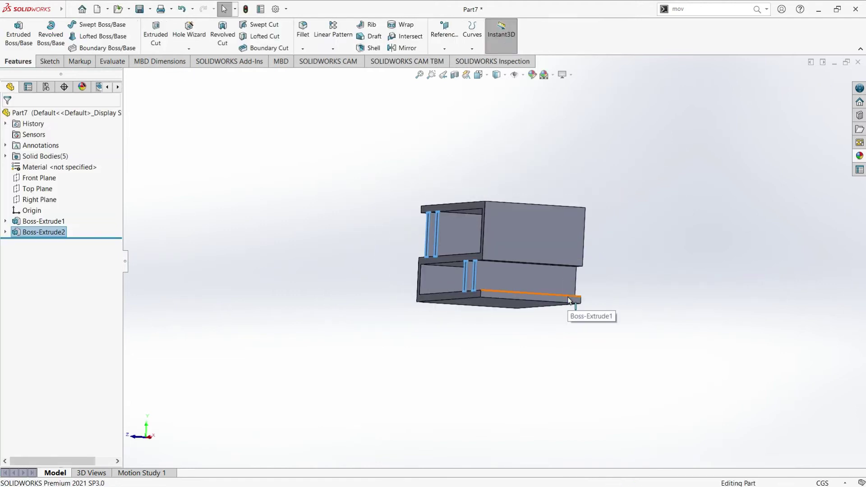
key(ctrl+7)
mouse_move(496, 312)
middle_down()
mouse_move(561, 285)
mouse_move(587, 324)
mouse_move(632, 269)
mouse_move(579, 270)
mouse_move(577, 283)
middle_up()
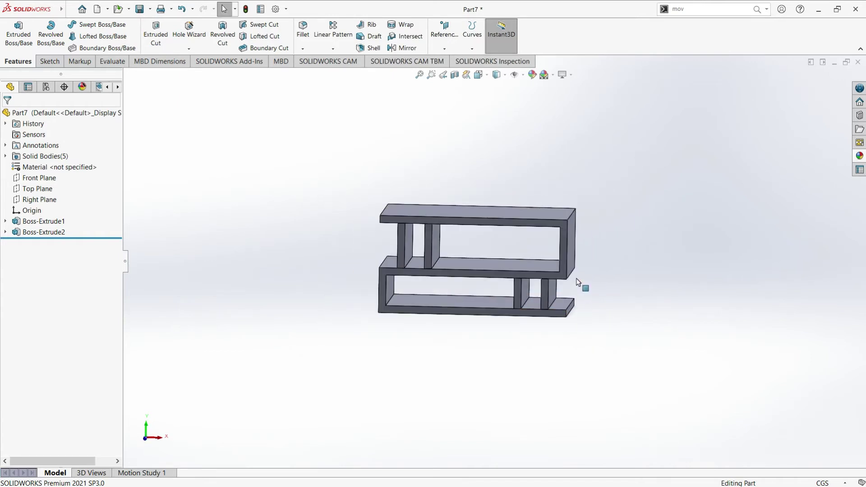
scroll(573, 279, down, 3)
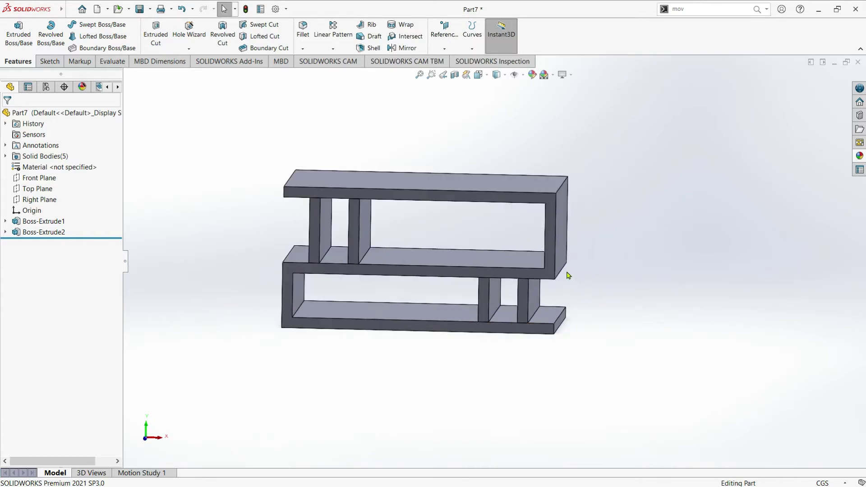
scroll(563, 273, down, 1)
scroll(557, 257, up, 2)
scroll(555, 257, down, 2)
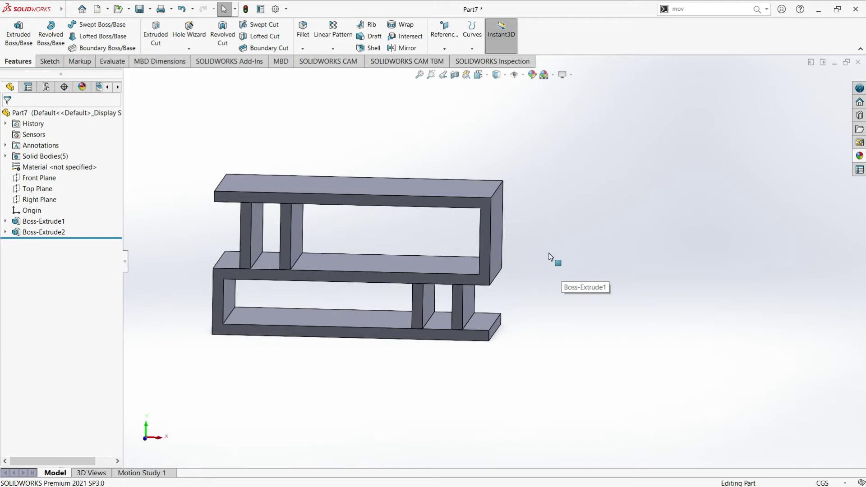
scroll(555, 257, up, 1)
scroll(550, 199, up, 1)
scroll(545, 235, down, 1)
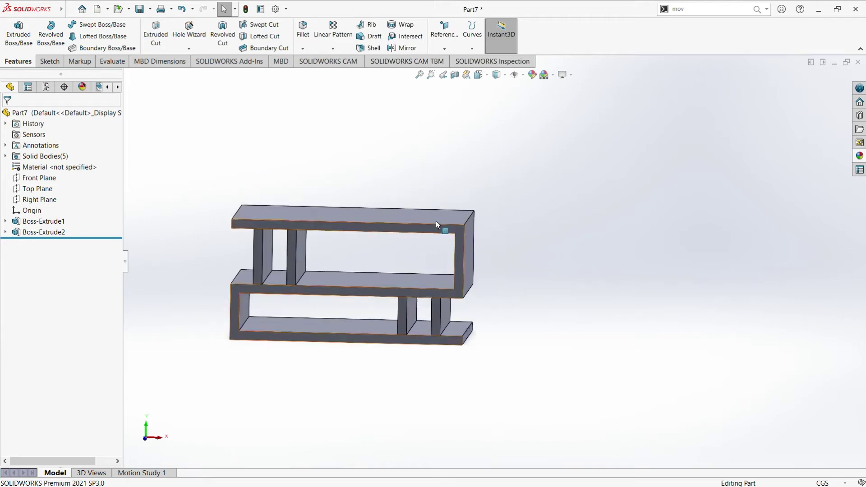
click(436, 220)
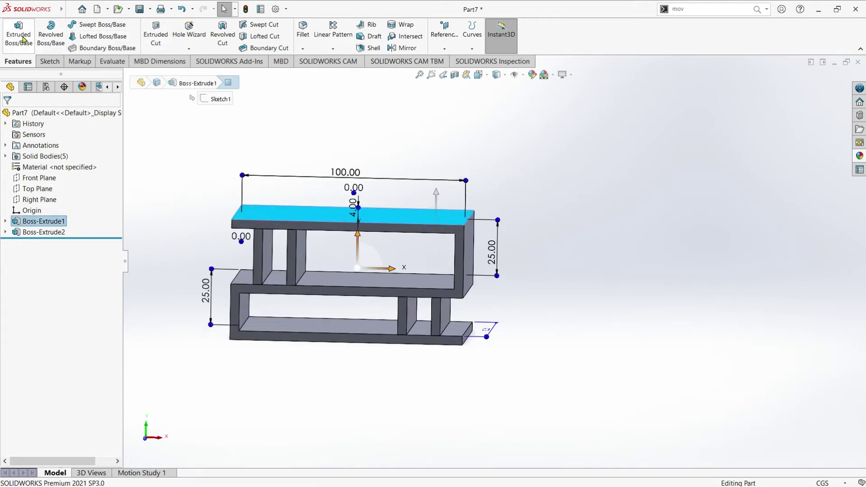
click(371, 358)
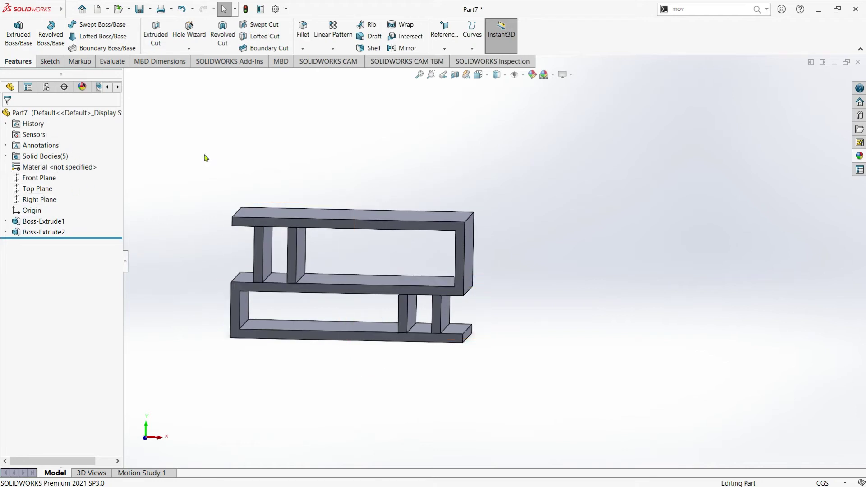
click(329, 216)
Sketch a corner rectangle on the top face
click(25, 31)
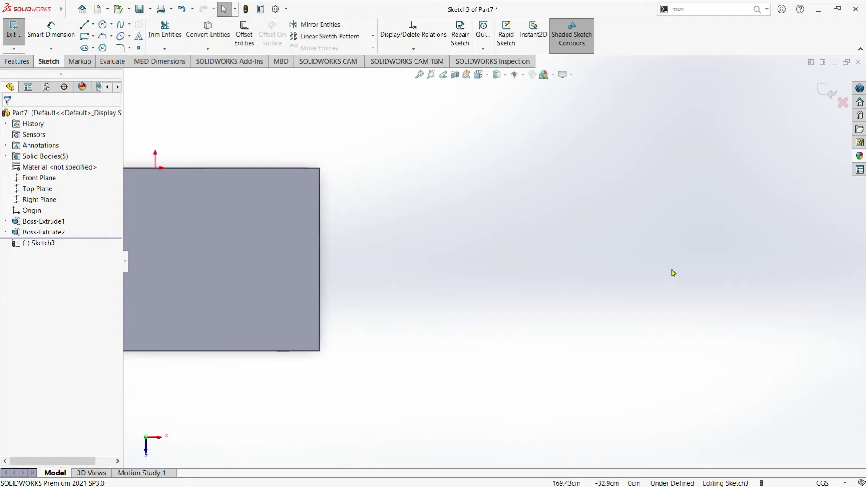
scroll(594, 238, up, 2)
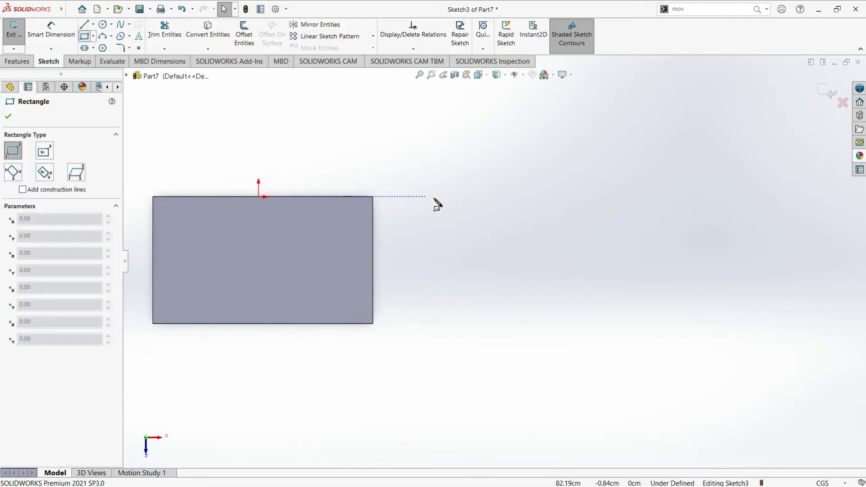
click(465, 197)
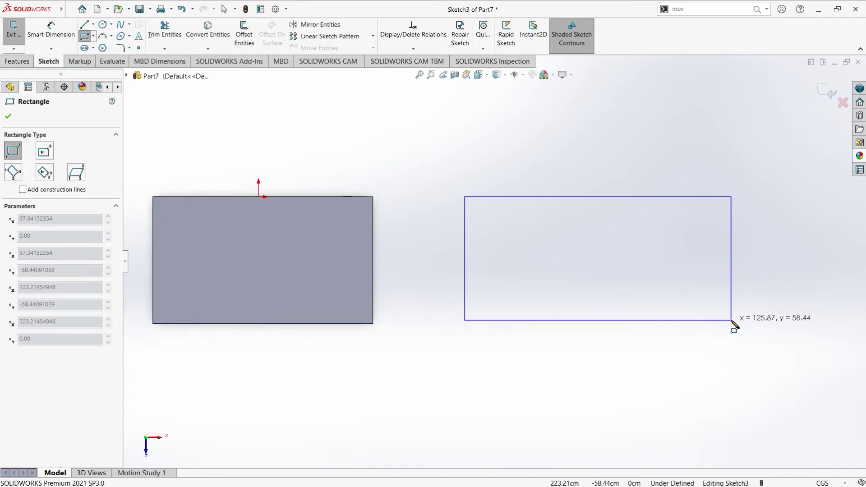
click(731, 322)
click(51, 30)
Dimension the rectangle's left edge 60 cm and its top edge 130 cm
click(466, 277)
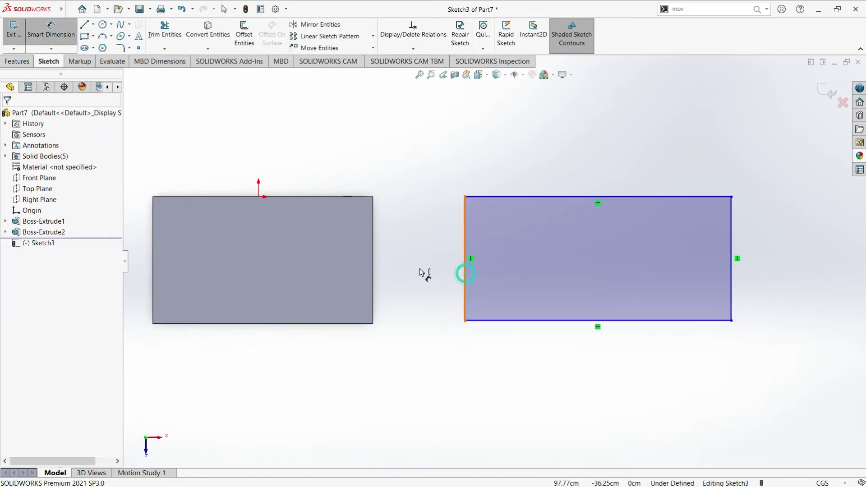
click(420, 270)
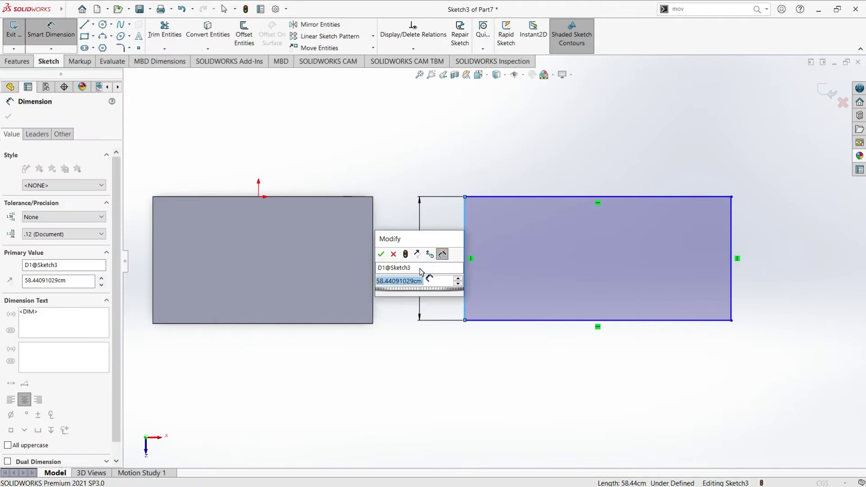
text(60)
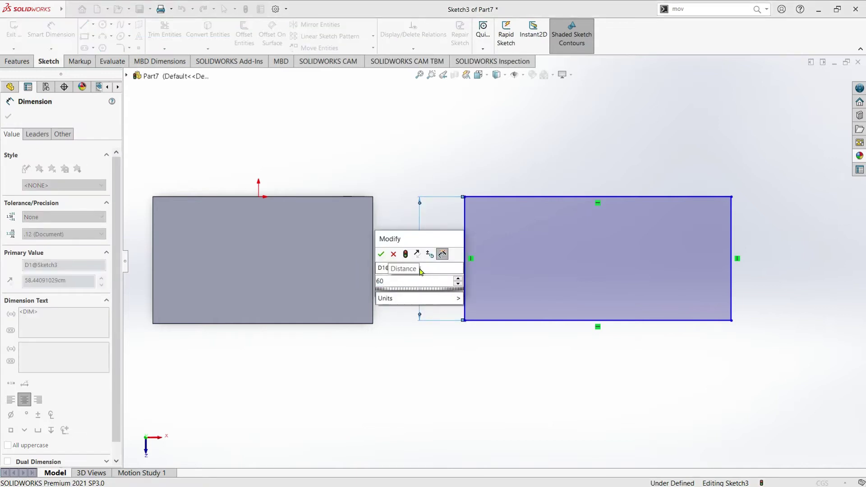
click(381, 254)
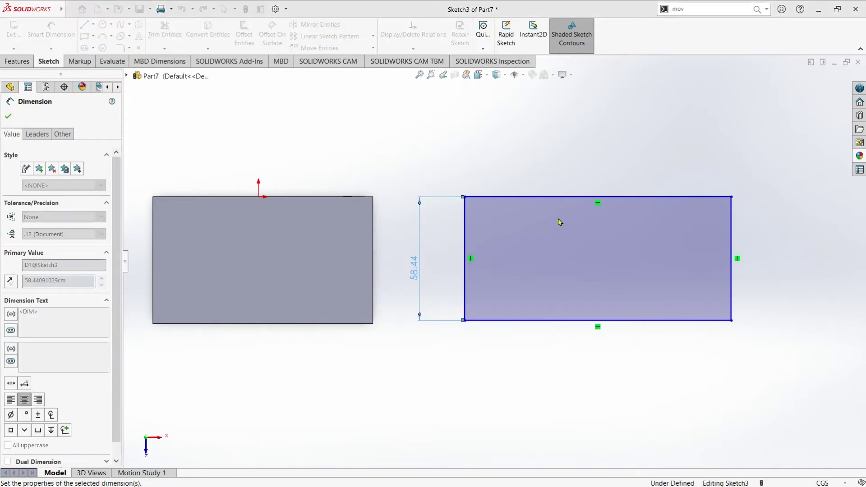
click(565, 194)
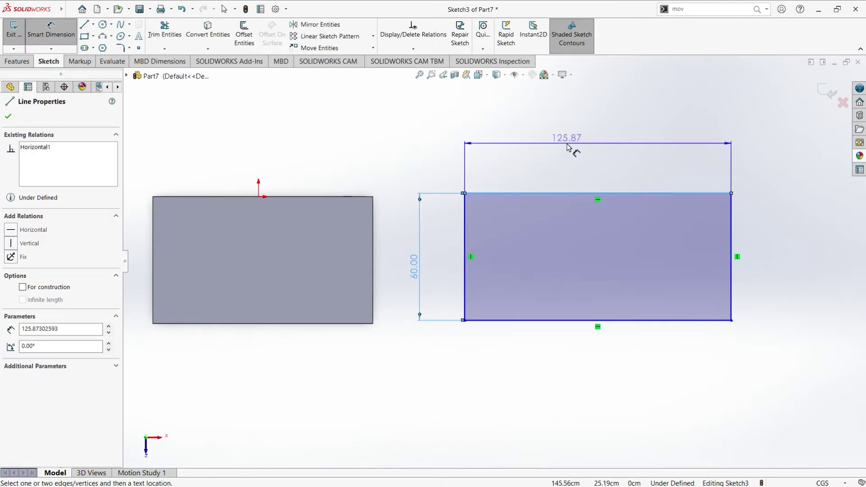
click(567, 145)
text(130)
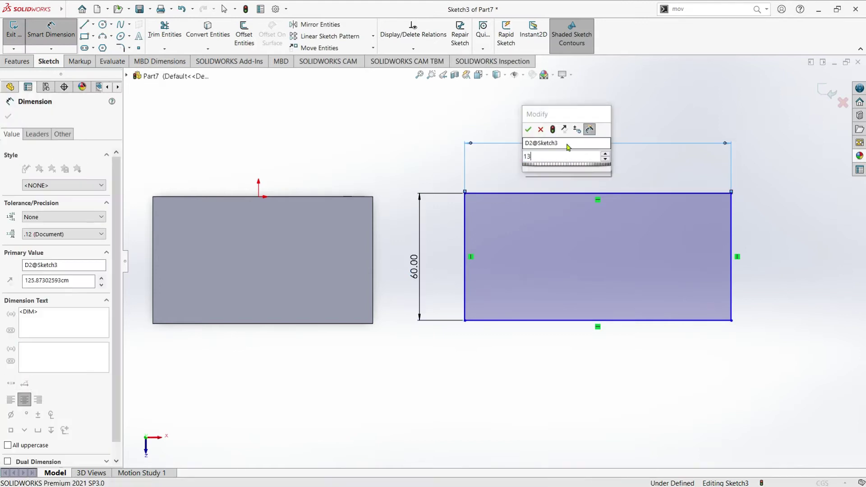
click(530, 132)
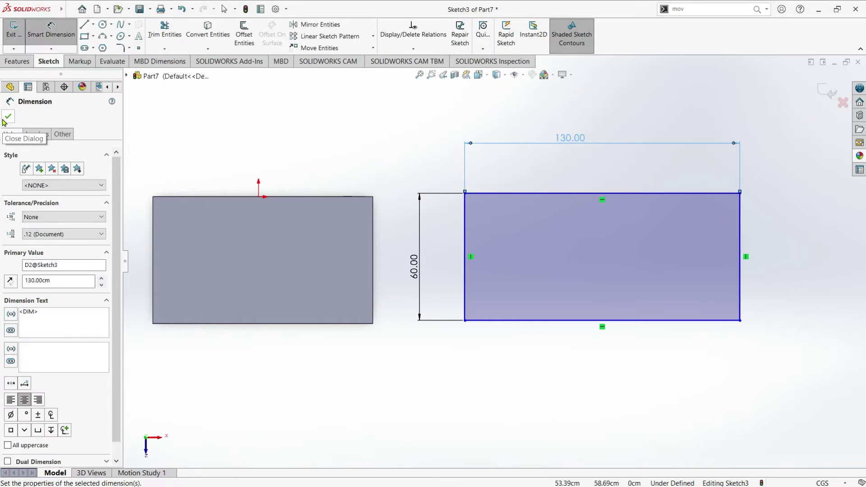
key(Escape)
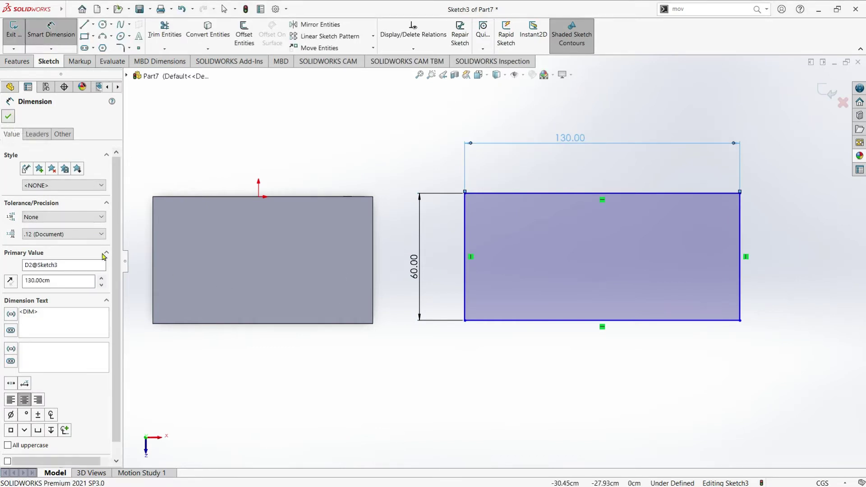
scroll(682, 260, down, 2)
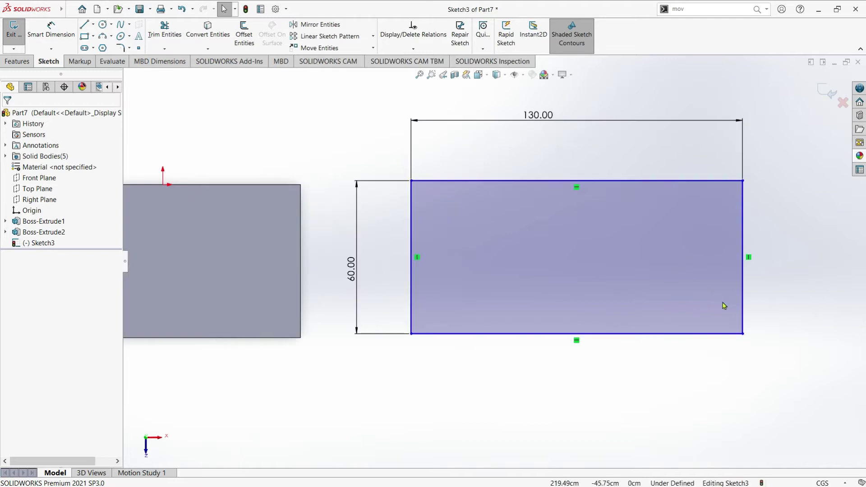
Draw a vertical line from the rectangle's top edge to its bottom edge
scroll(721, 298, up, 1)
scroll(676, 262, down, 1)
scroll(645, 275, down, 1)
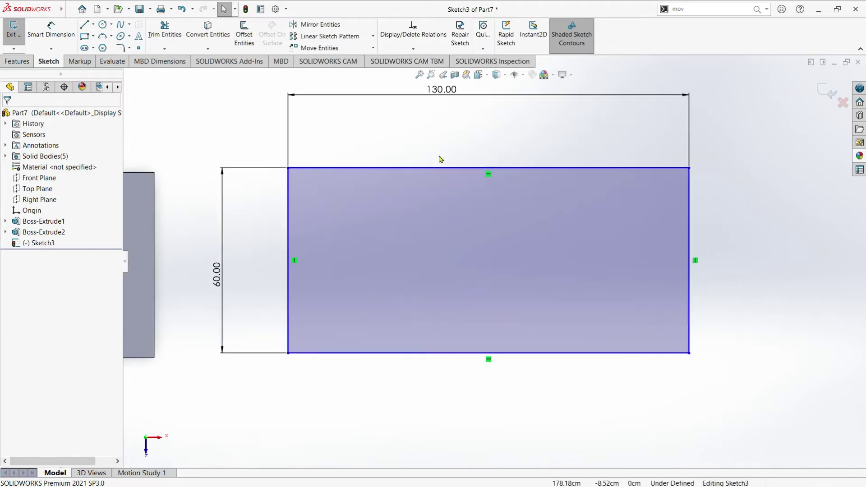
click(84, 24)
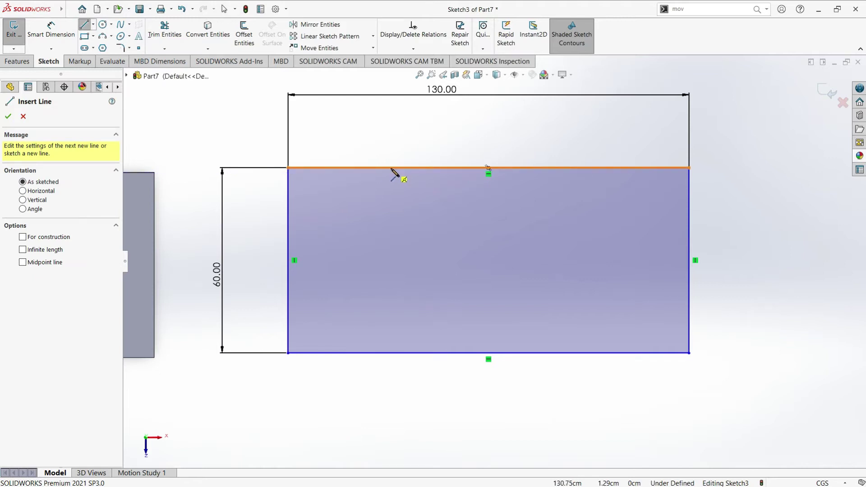
drag(391, 168, 391, 353)
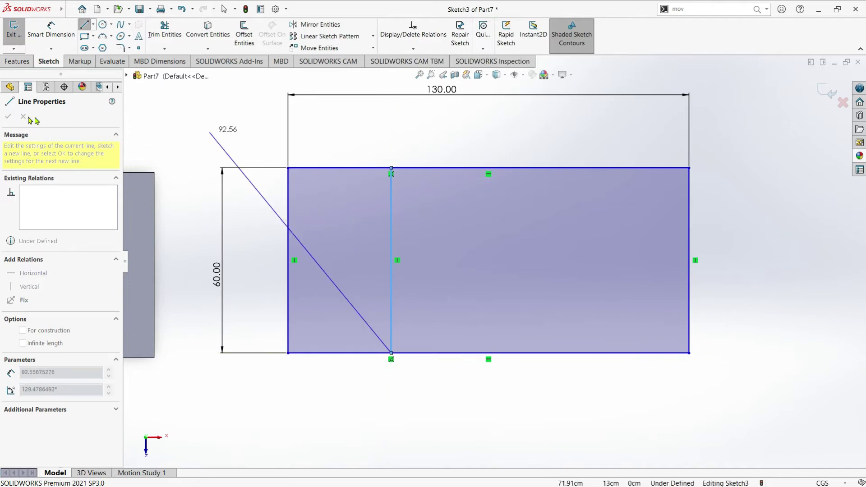
key(Escape)
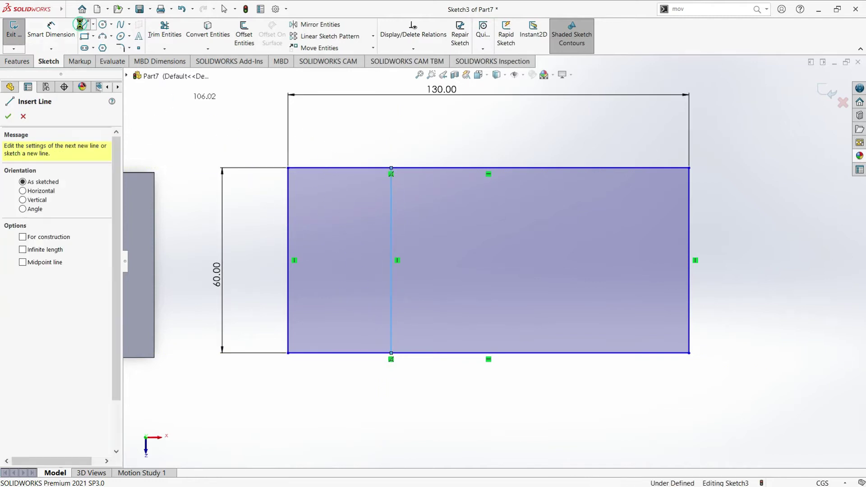
key(Escape)
click(246, 134)
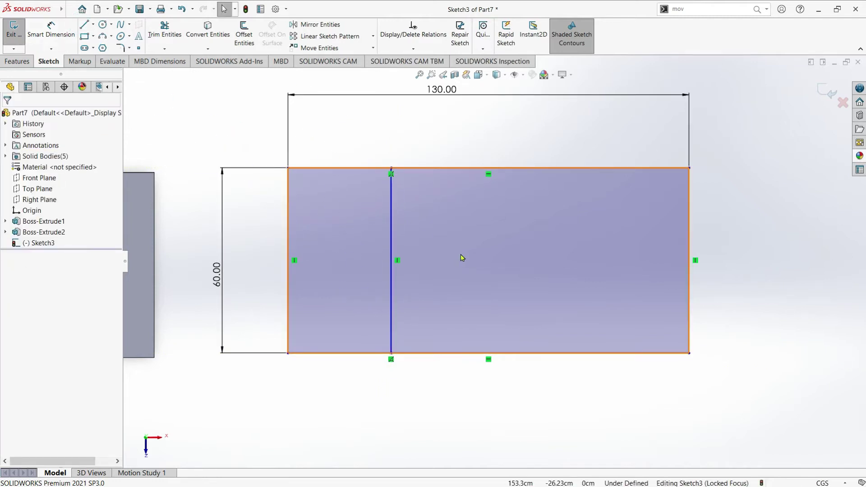
Draw a horizontal centerline from the vertical line's midpoint to the right edge
click(93, 25)
click(106, 47)
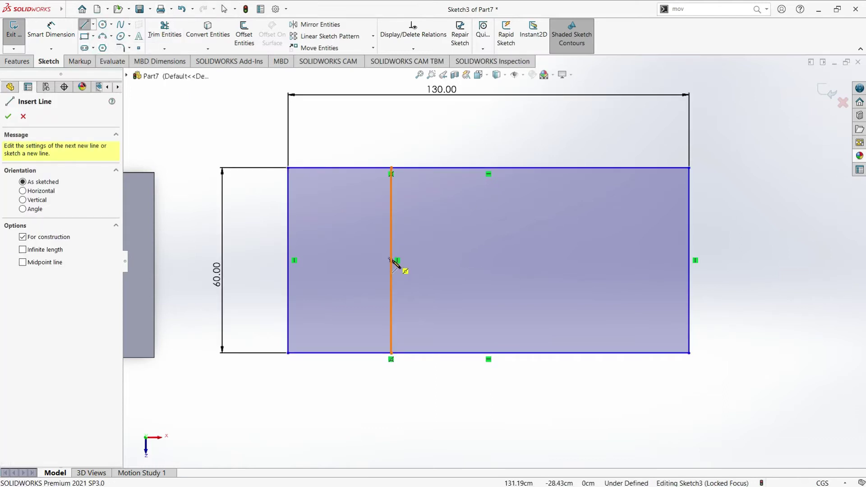
click(391, 260)
click(689, 261)
click(84, 24)
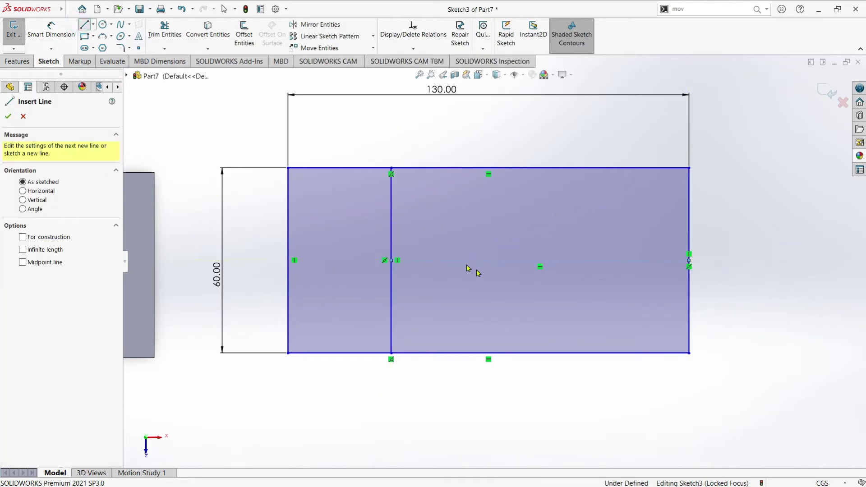
Offset the dividing vertical line 1.00 cm to create a parallel line on its right
click(246, 37)
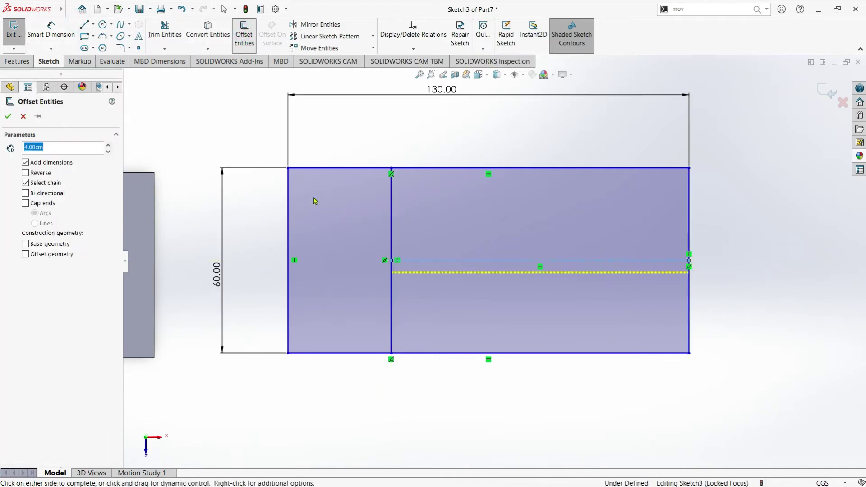
click(108, 152)
key(Escape)
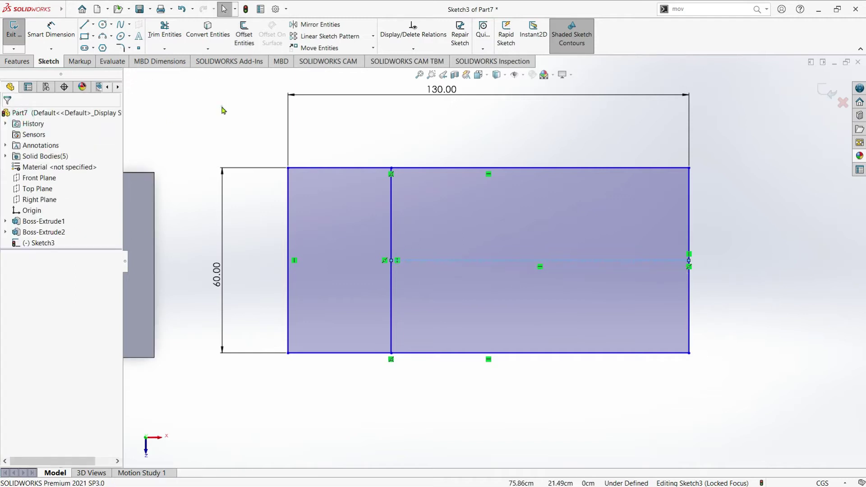
click(392, 218)
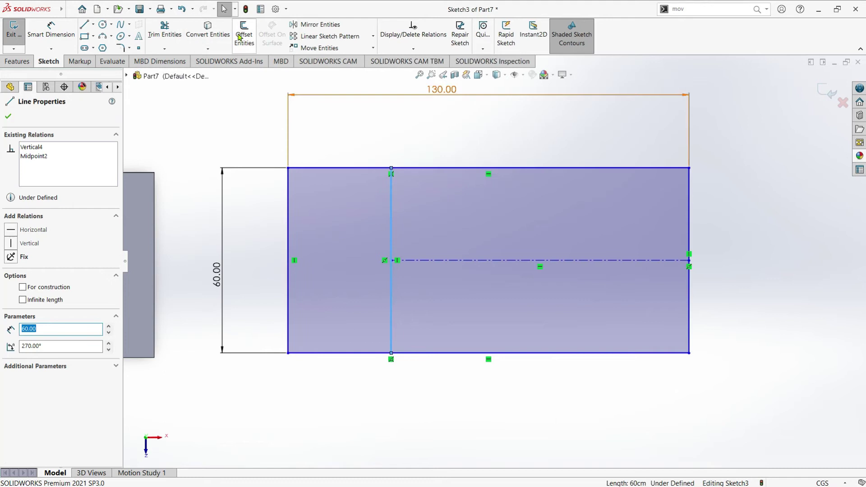
click(240, 37)
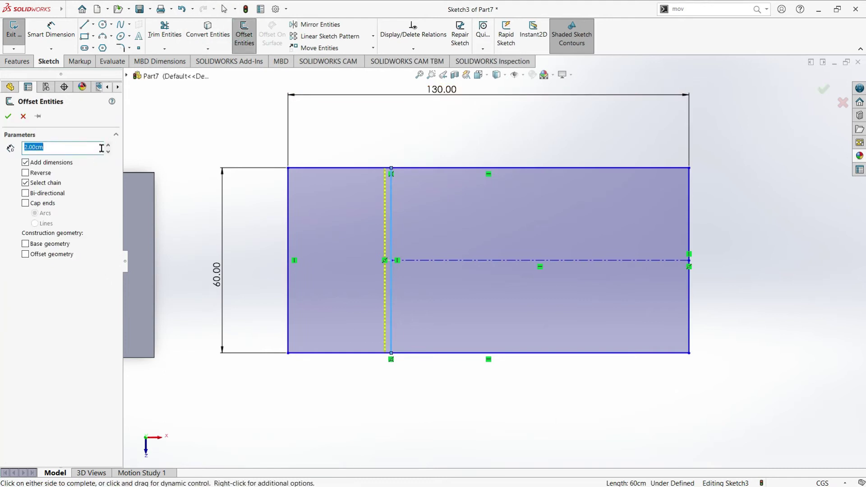
click(107, 154)
click(9, 117)
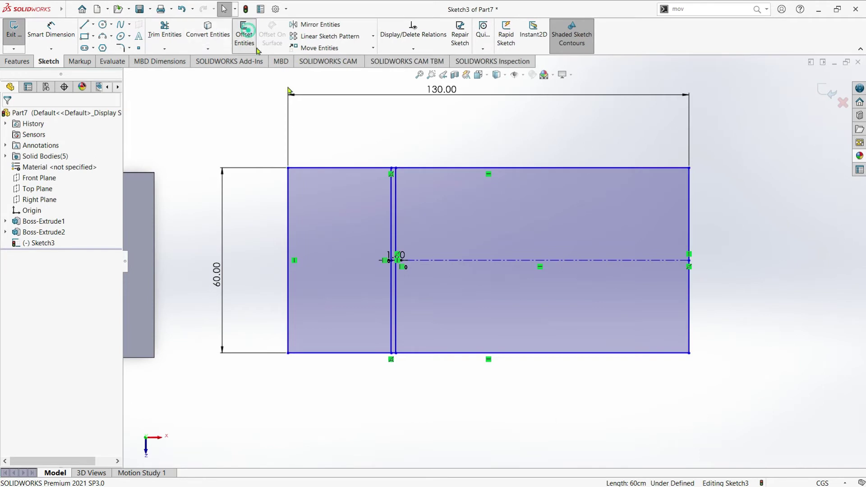
Offset the horizontal centerline 0.75 cm above it
click(244, 35)
click(449, 260)
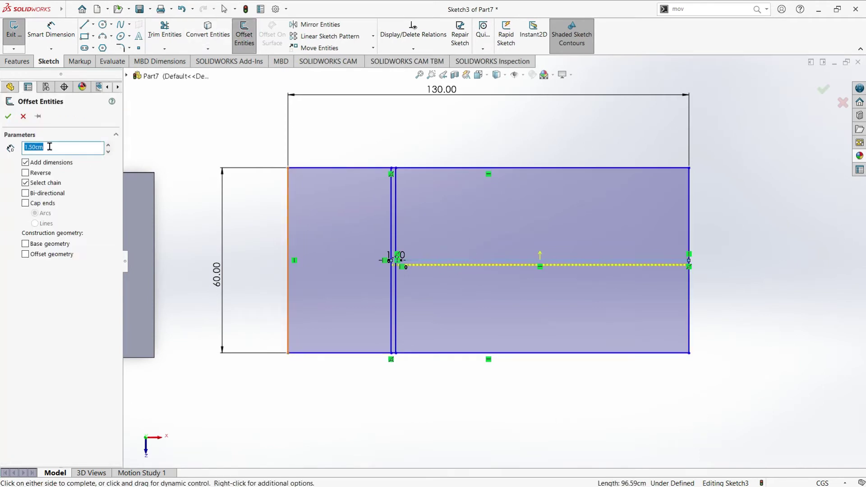
text(0.75)
key(Return)
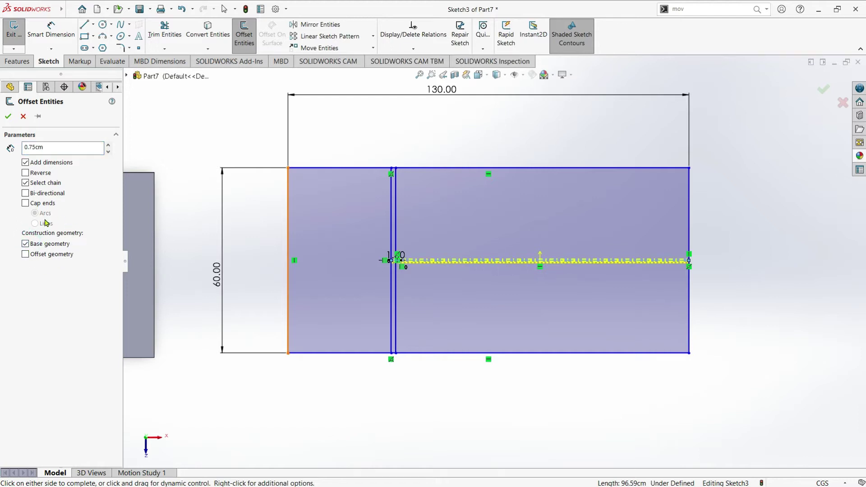
click(9, 118)
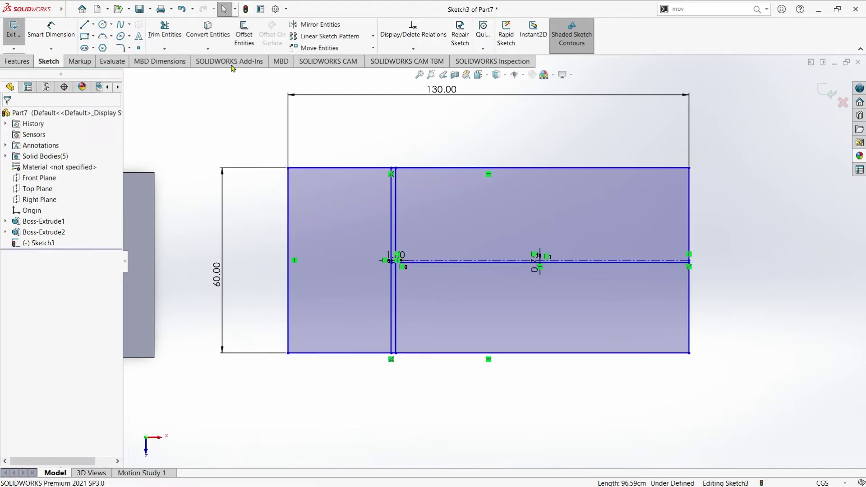
scroll(517, 234, down, 2)
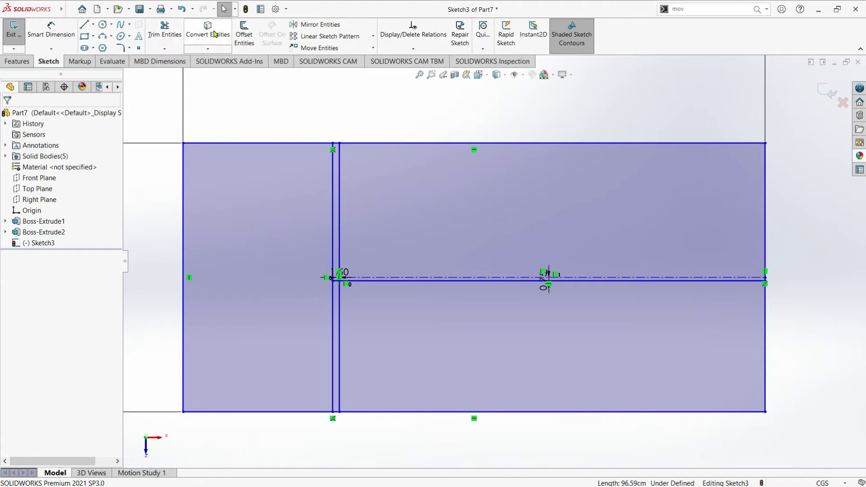
Offset the centerline 0.75 cm below it with Reverse checked
click(244, 34)
scroll(375, 301, down, 2)
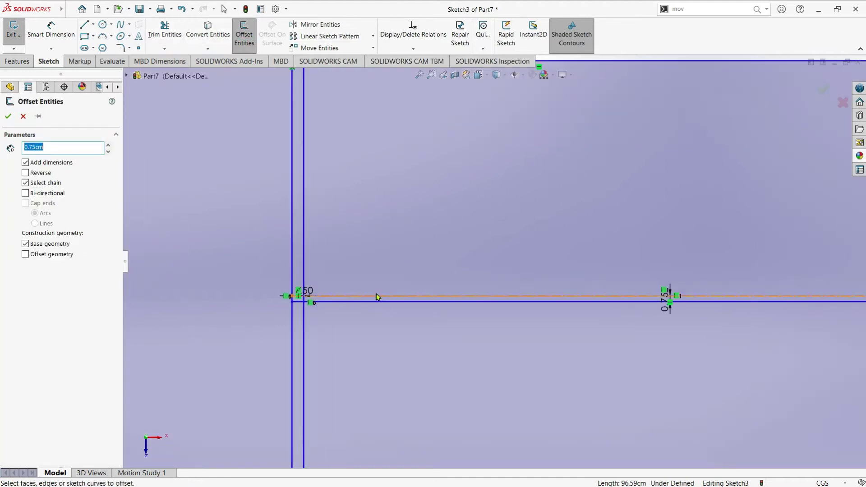
click(377, 295)
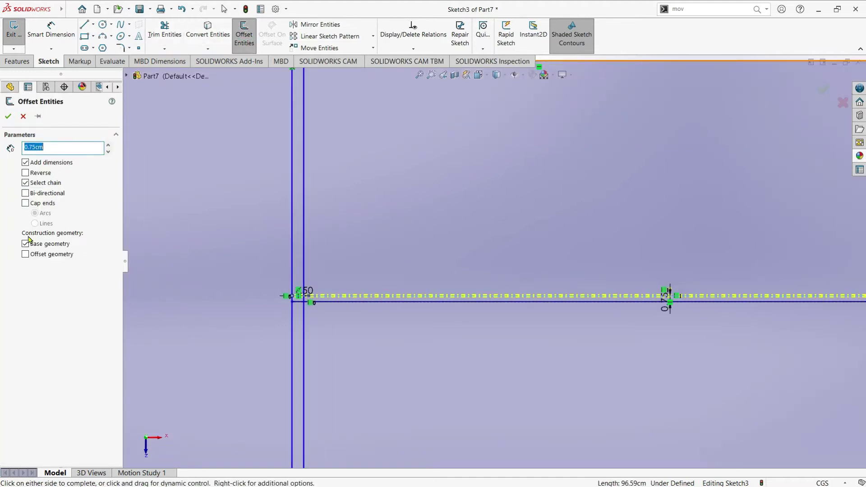
click(25, 173)
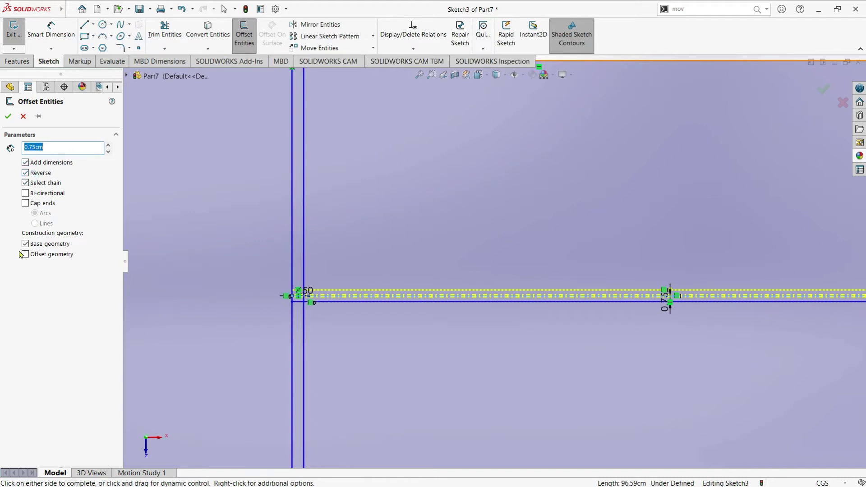
click(8, 117)
scroll(500, 271, up, 3)
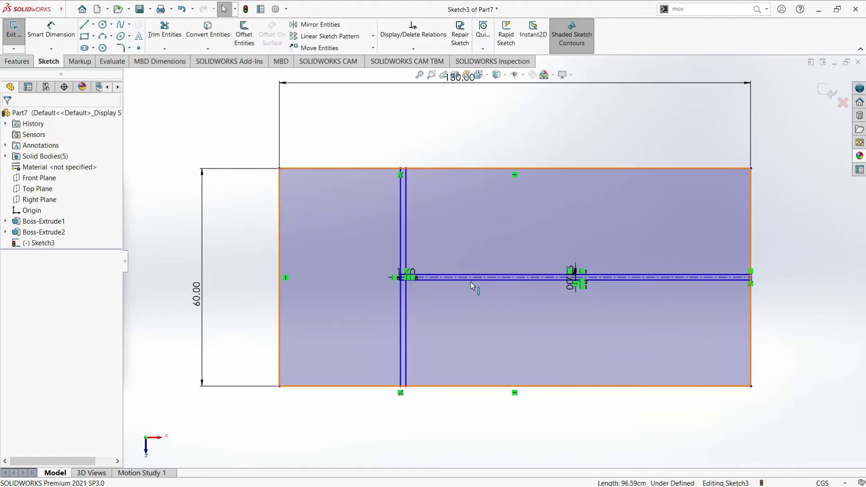
Trim the top and bottom segments and right vertical between the two dividing lines
scroll(424, 230, down, 2)
scroll(419, 135, down, 2)
key(t)
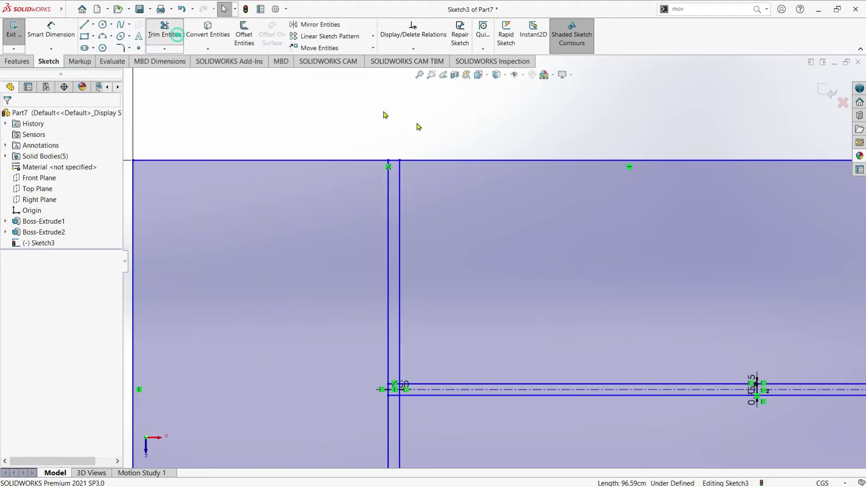
scroll(406, 158, down, 3)
scroll(412, 178, down, 3)
click(326, 183)
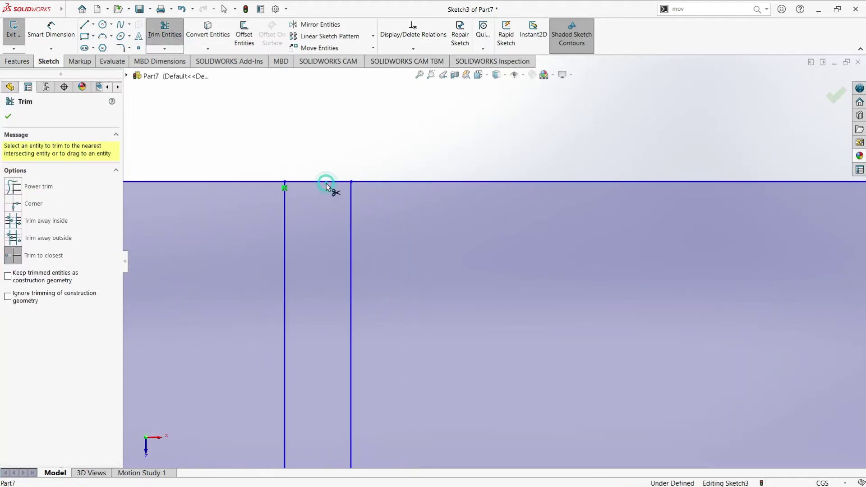
scroll(384, 228, up, 1)
scroll(518, 348, up, 3)
scroll(512, 325, up, 2)
scroll(501, 282, down, 3)
scroll(460, 254, down, 2)
scroll(459, 254, down, 2)
scroll(459, 251, down, 1)
scroll(457, 251, down, 1)
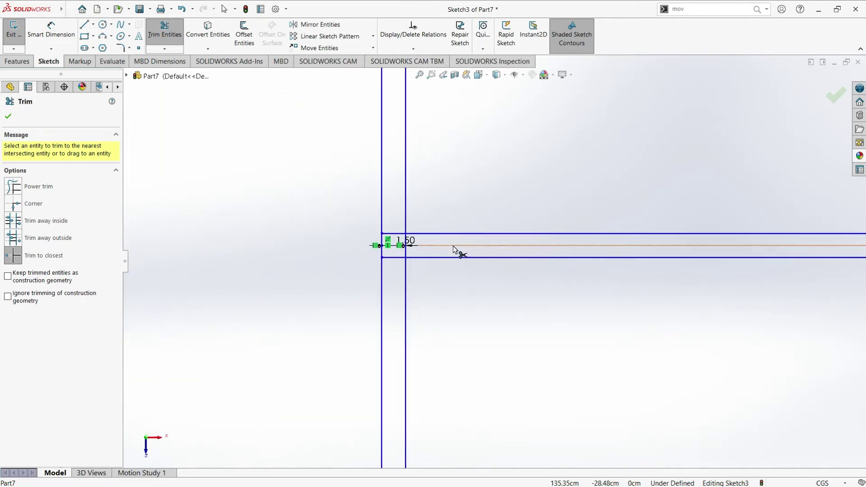
scroll(453, 257, down, 2)
scroll(426, 271, down, 2)
click(365, 217)
click(360, 263)
click(381, 253)
Trim the slot's right end above and below the centreline, accepting the relation warning, plus the bottom segment
scroll(523, 255, up, 3)
scroll(587, 271, up, 2)
scroll(654, 277, up, 1)
scroll(735, 262, down, 3)
scroll(657, 277, down, 2)
scroll(583, 271, down, 2)
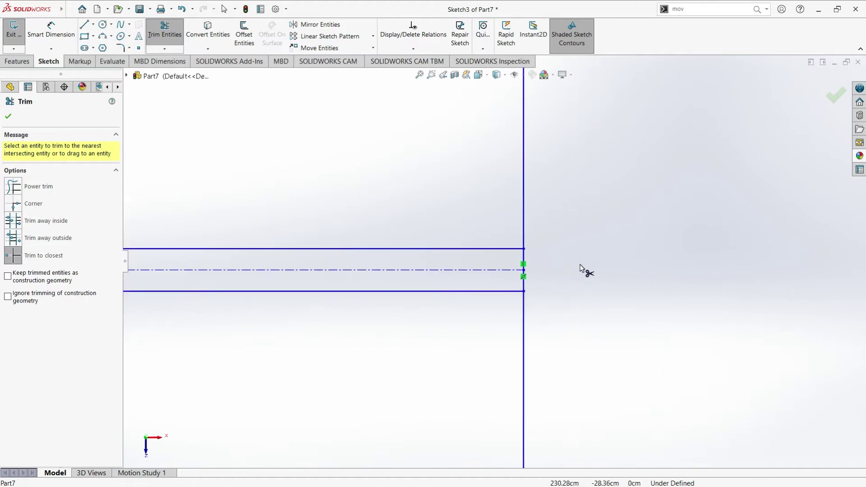
scroll(483, 254, down, 2)
click(517, 259)
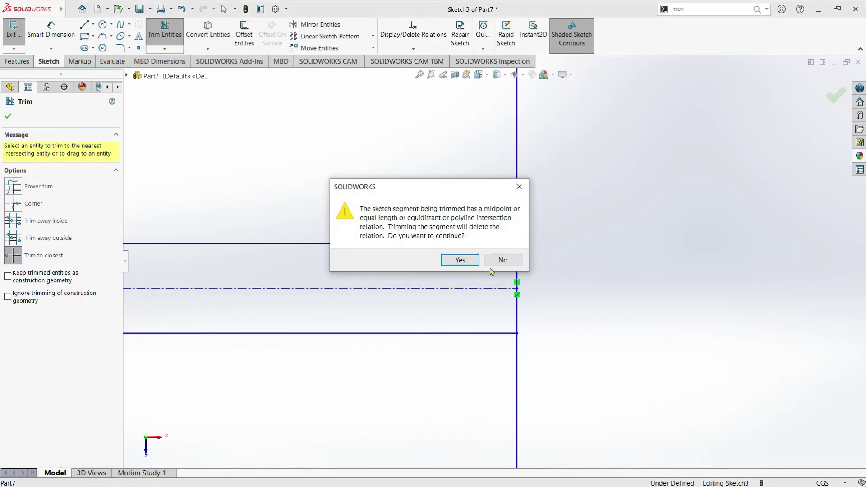
click(469, 262)
click(516, 312)
scroll(435, 270, up, 2)
scroll(437, 272, up, 4)
scroll(419, 269, up, 5)
scroll(280, 271, down, 3)
scroll(280, 272, down, 2)
scroll(572, 311, up, 4)
scroll(408, 367, down, 5)
scroll(421, 368, down, 4)
click(413, 401)
scroll(529, 229, up, 2)
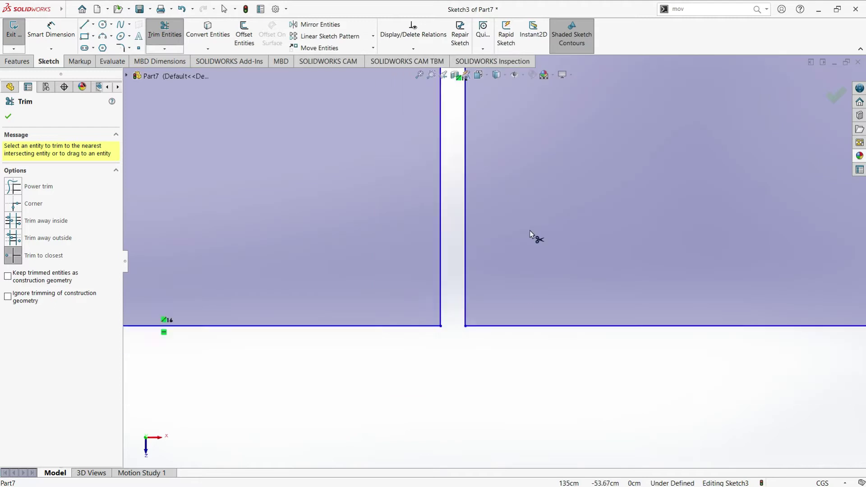
scroll(530, 230, up, 2)
scroll(515, 158, up, 2)
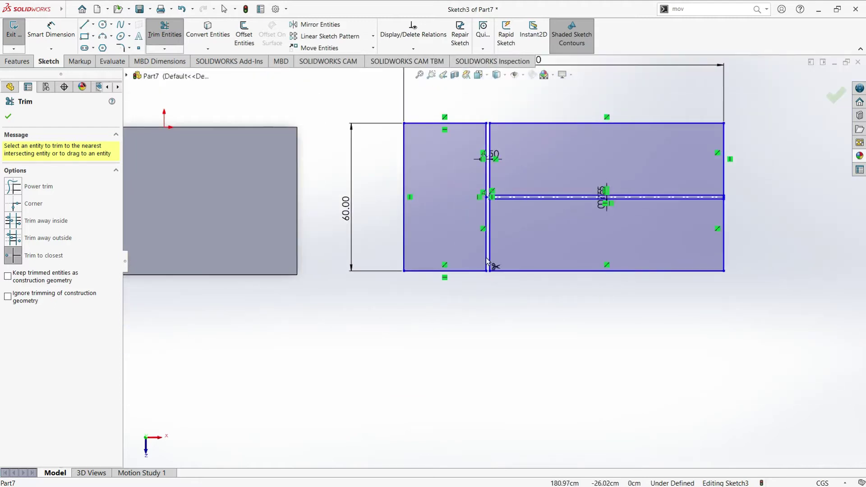
Extrude Sketch3 8 cm downward as separate, unmerged board slabs (Boss-Extrude3)
click(8, 118)
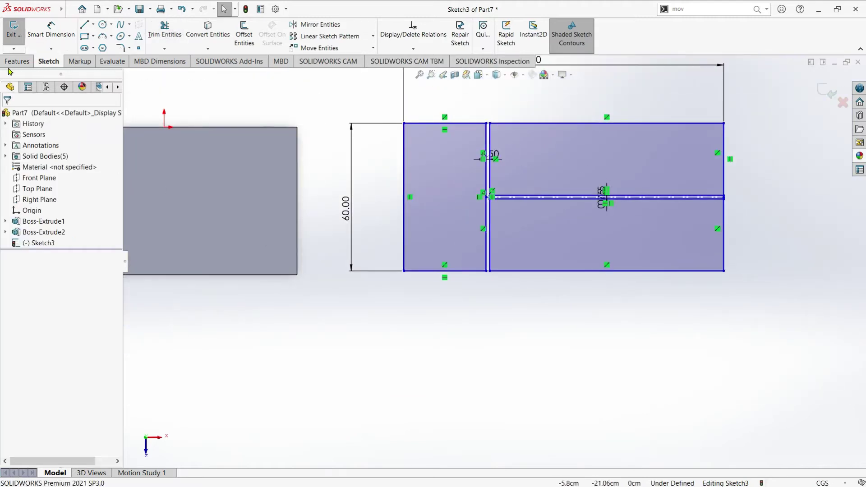
click(489, 77)
click(530, 101)
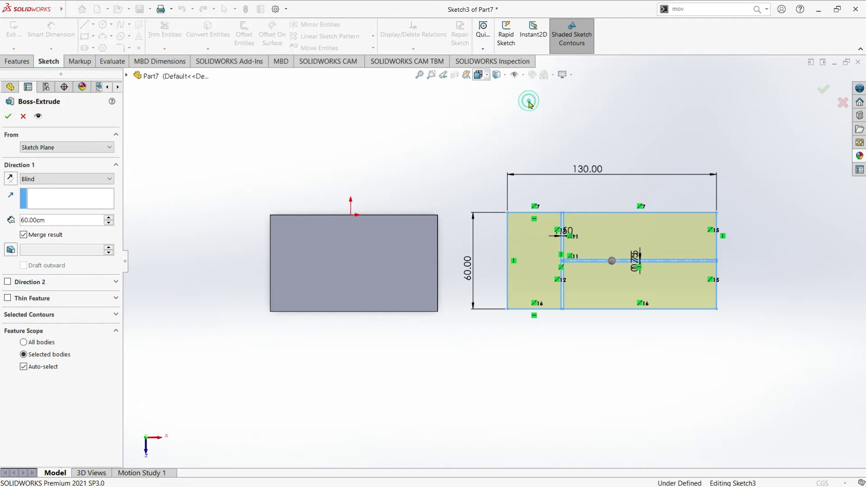
click(36, 235)
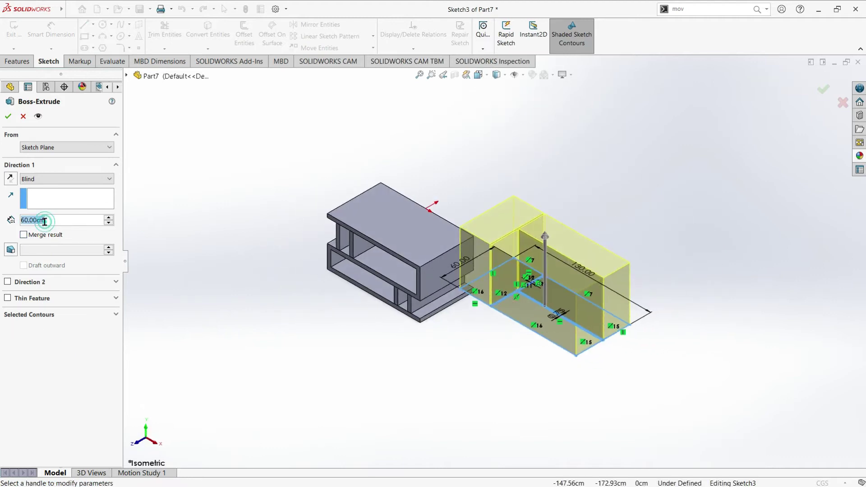
text(8)
key(Return)
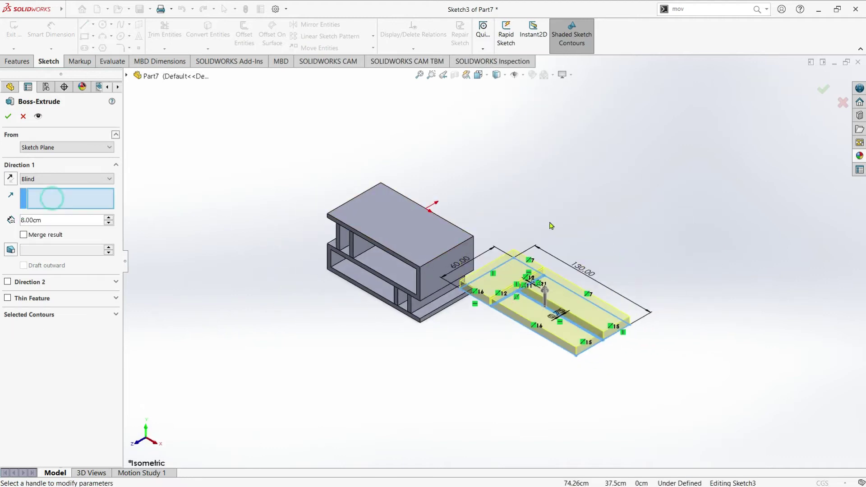
mouse_move(523, 293)
middle_down()
mouse_move(517, 246)
mouse_move(518, 266)
middle_up()
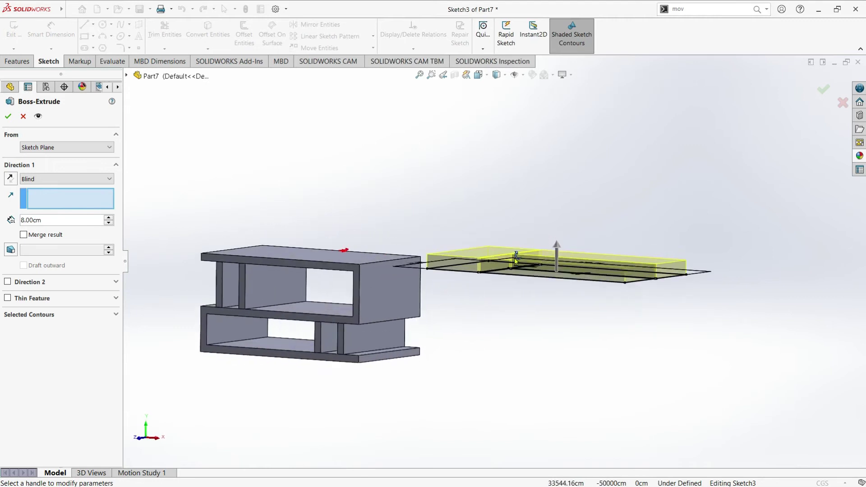
click(10, 178)
mouse_move(528, 350)
middle_down()
mouse_move(580, 332)
mouse_move(601, 360)
mouse_move(595, 379)
middle_up()
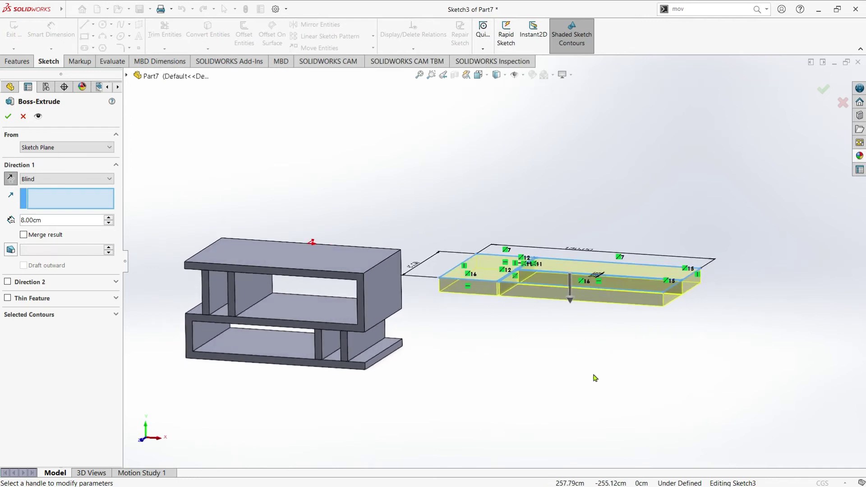
click(8, 116)
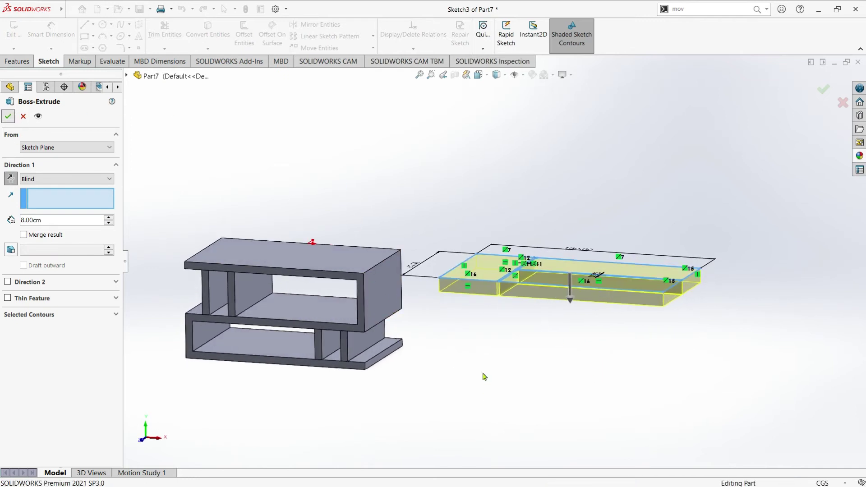
click(483, 349)
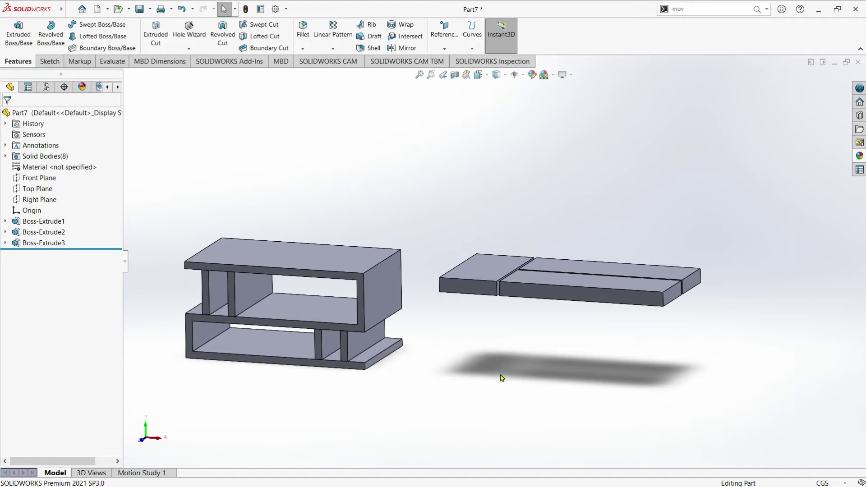
Start a Mirror feature about the Top Plane, set to mirror whole bodies
middle_drag(536, 375, 535, 358)
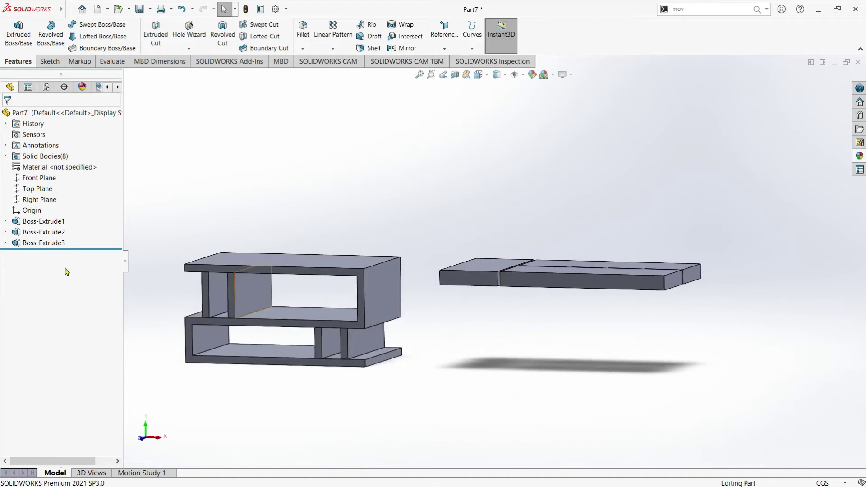
click(38, 188)
click(352, 143)
click(405, 48)
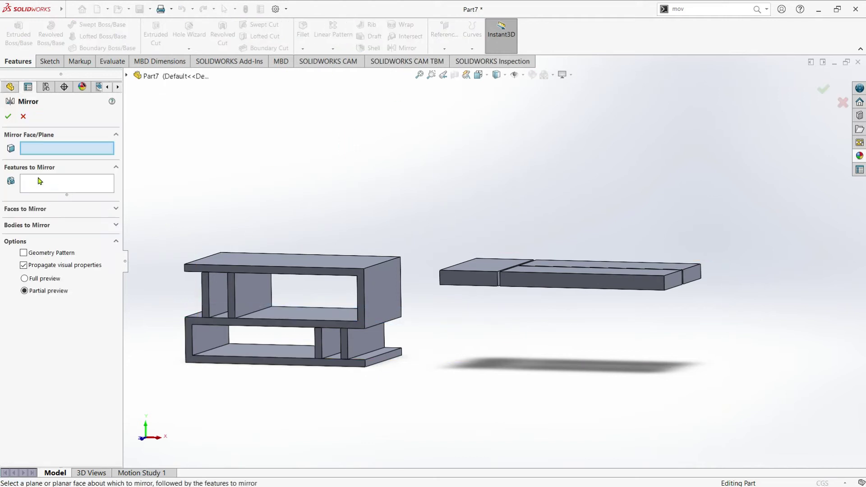
click(126, 76)
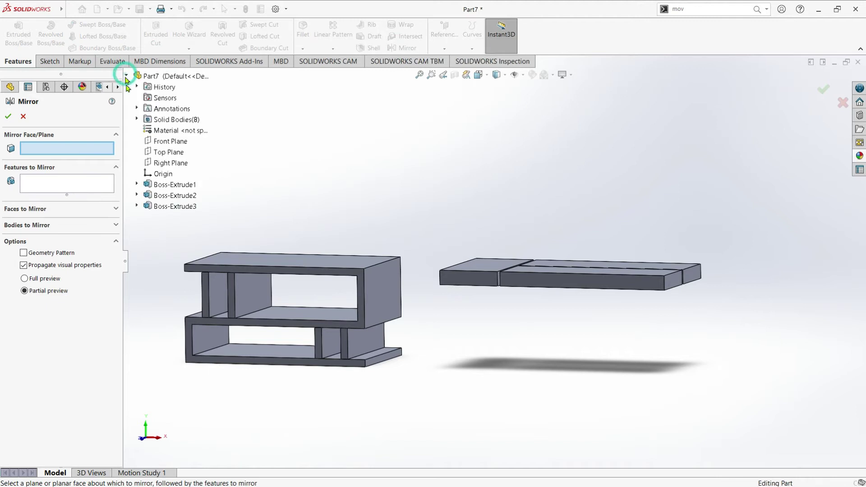
click(165, 151)
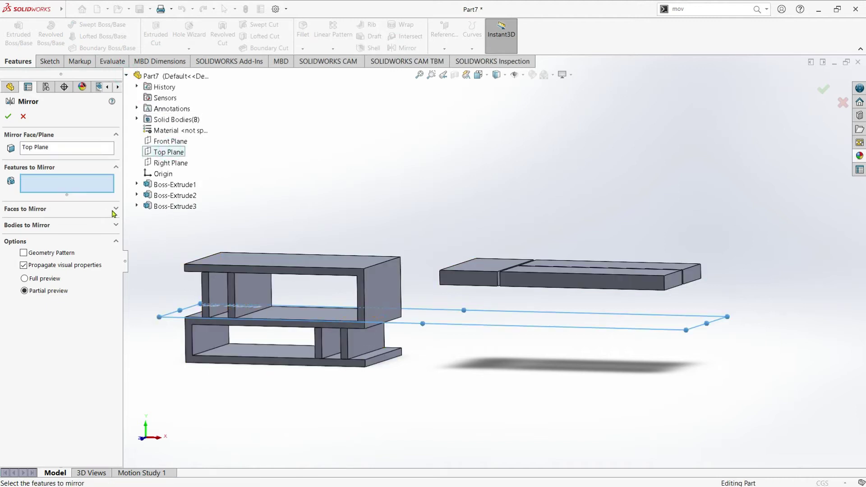
click(36, 225)
Add the three Boss-Extrude3 slabs as bodies to mirror and confirm Mirror1
middle_drag(451, 271, 473, 265)
click(482, 270)
click(569, 287)
click(569, 272)
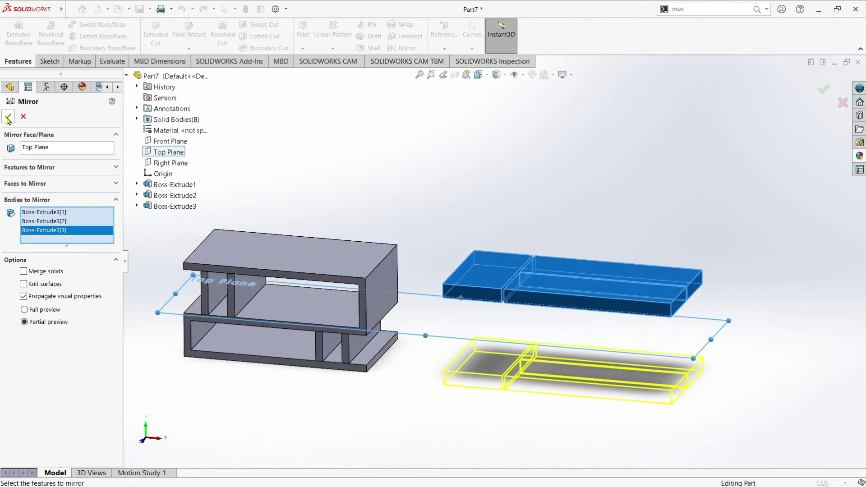
right_click(524, 365)
mouse_move(523, 362)
middle_down()
mouse_move(531, 305)
mouse_move(556, 345)
mouse_move(536, 377)
middle_up()
mouse_move(482, 391)
middle_down()
mouse_move(554, 353)
mouse_move(534, 369)
mouse_move(537, 307)
middle_up()
scroll(537, 311, down, 2)
scroll(541, 336, down, 1)
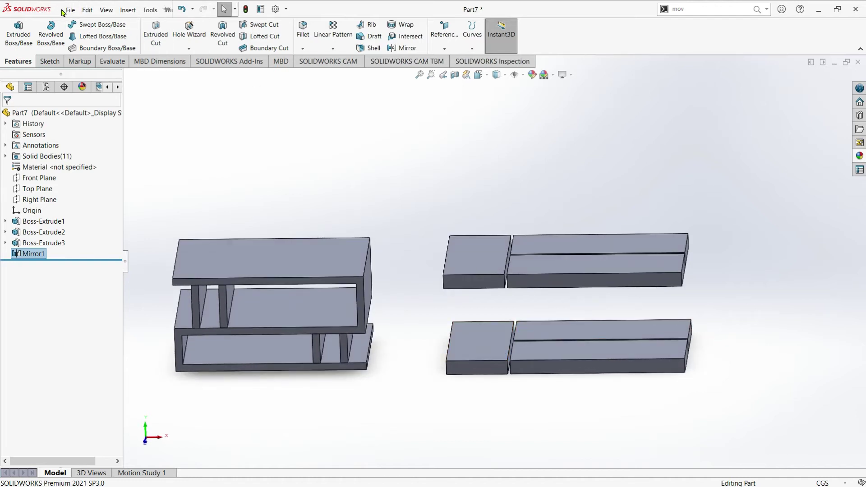
Use File > Save As with the file name Table-5
click(71, 9)
click(102, 118)
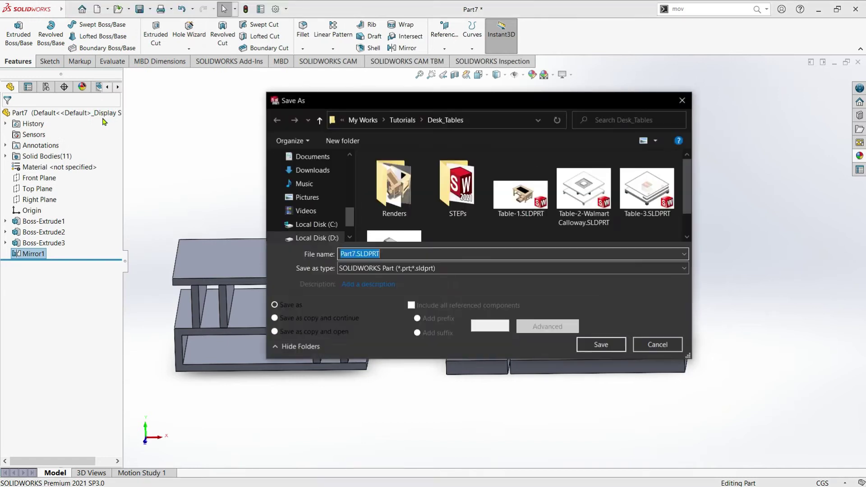
text(Table)
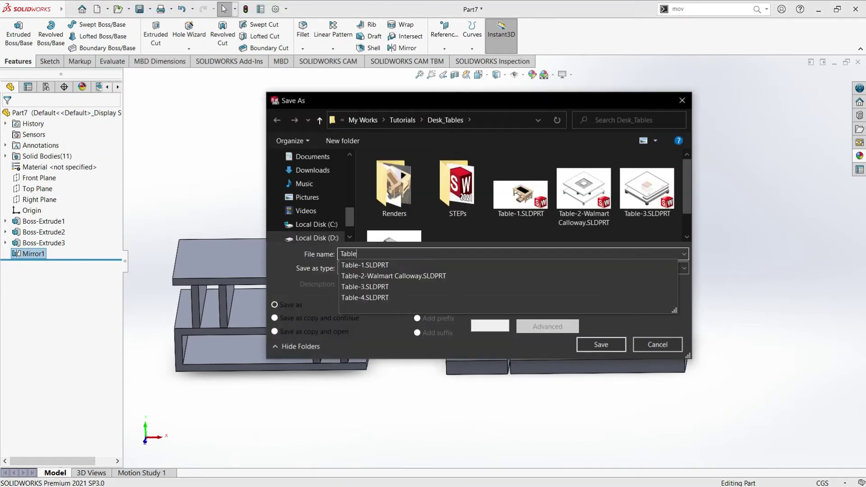
text(-5)
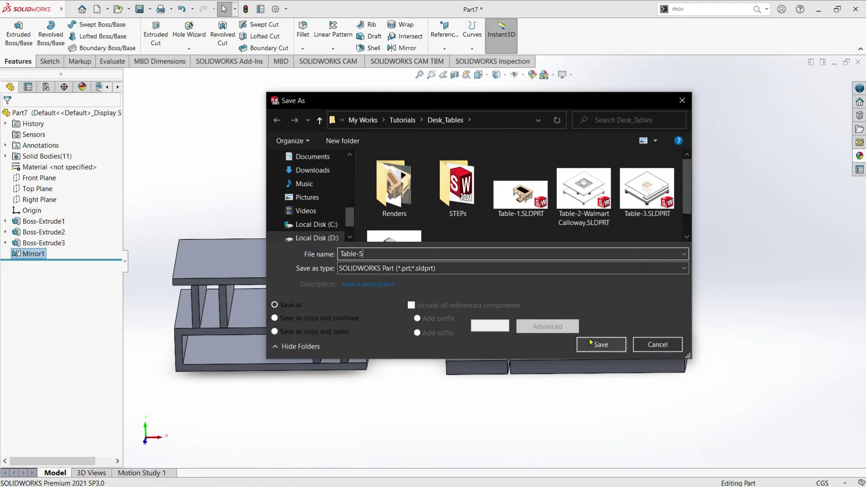
click(600, 344)
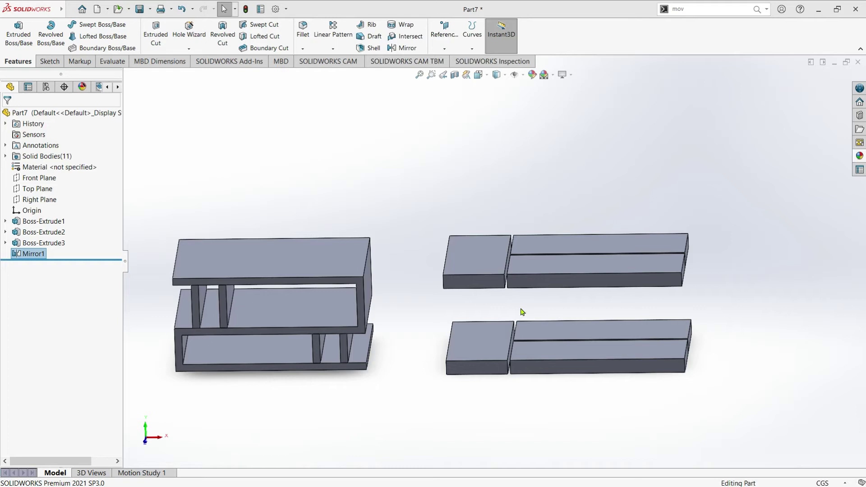
Start a new sketch on the short board's end face
scroll(538, 293, down, 2)
middle_drag(538, 293, 532, 271)
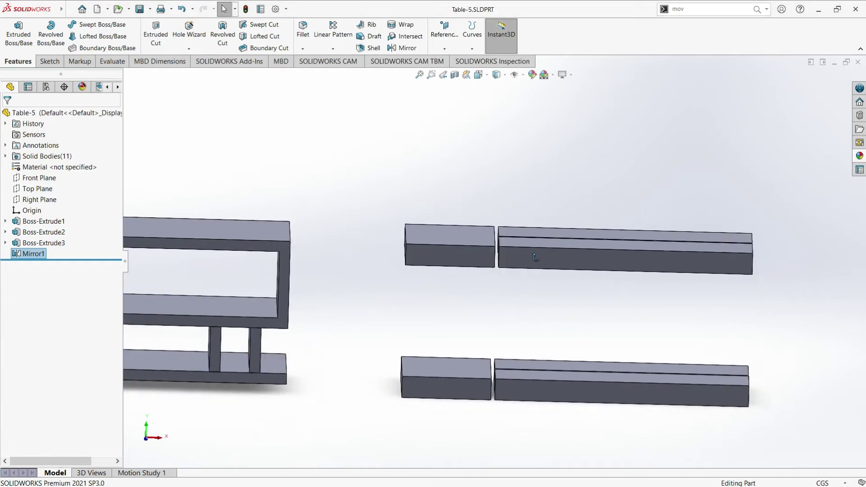
scroll(465, 260, down, 3)
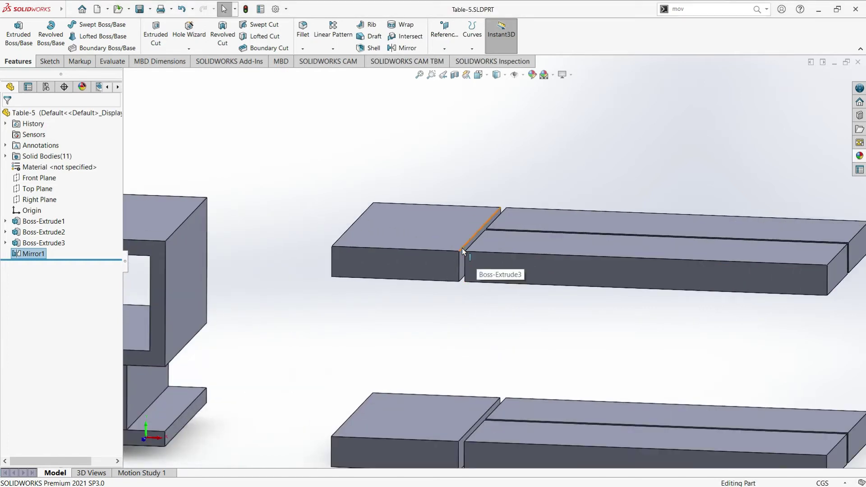
scroll(462, 248, down, 2)
click(469, 266)
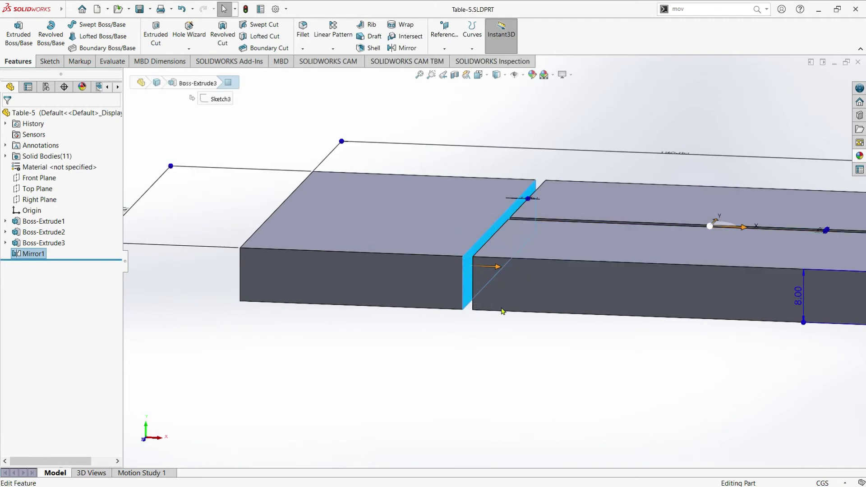
click(21, 36)
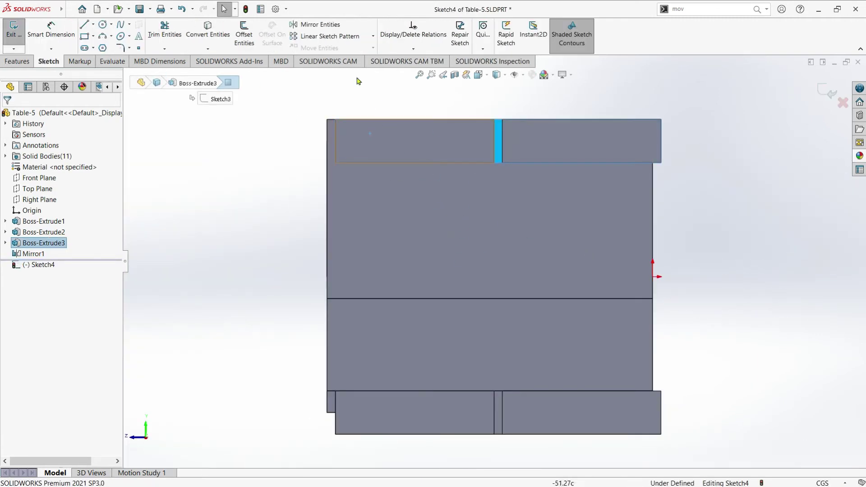
Hide the shelf's vertical supports and the S-shaped shelf body
mouse_move(468, 185)
middle_down()
mouse_move(339, 205)
mouse_move(369, 218)
middle_up()
click(375, 216)
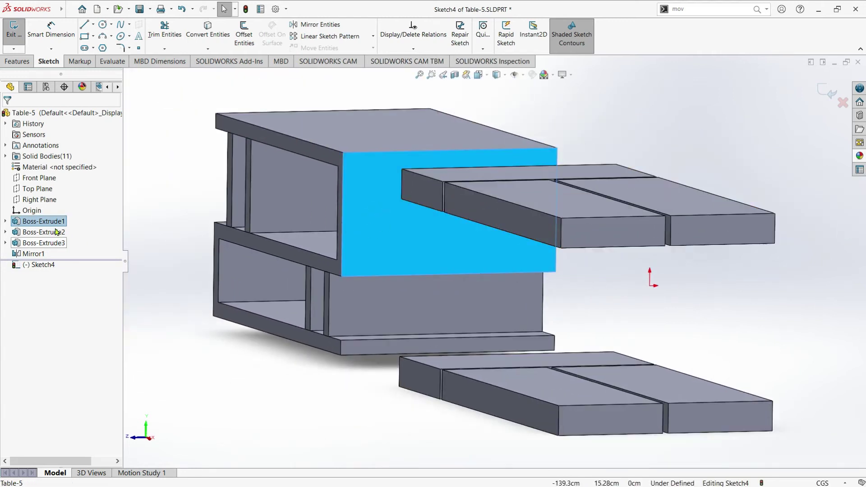
right_click(39, 221)
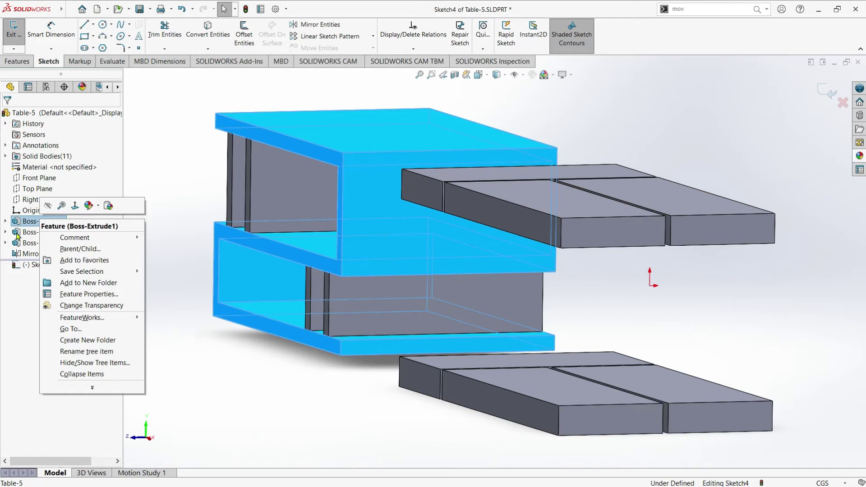
click(27, 233)
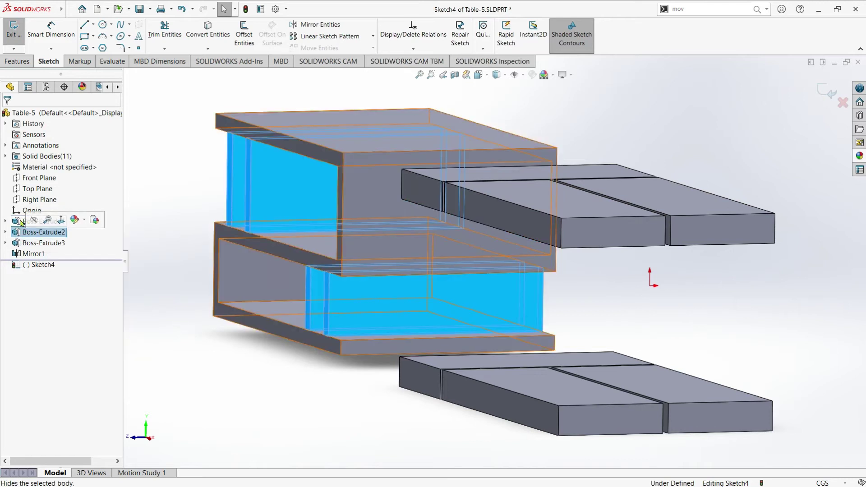
click(32, 222)
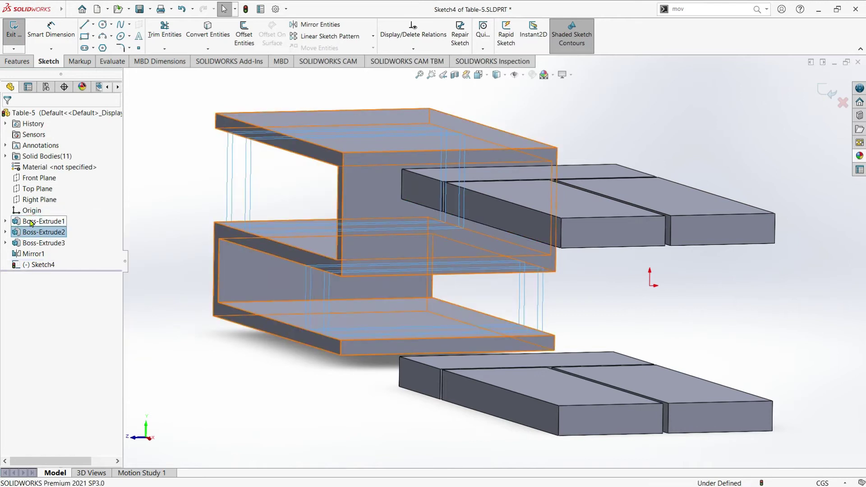
click(364, 215)
right_click(48, 223)
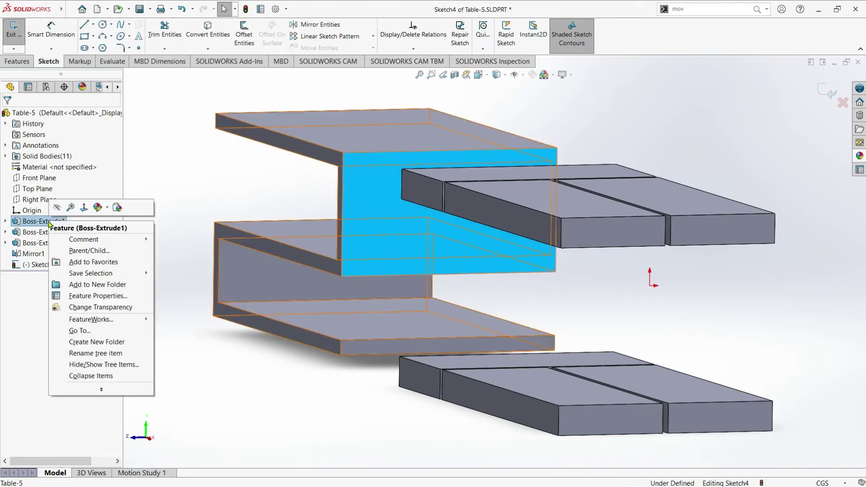
click(61, 209)
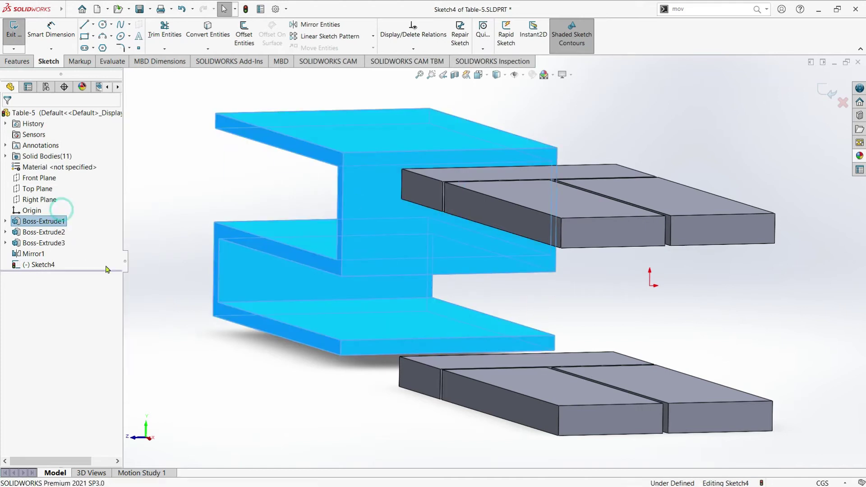
right_click(50, 267)
View Sketch4 face-on and draw a corner rectangle spanning both boards
click(68, 247)
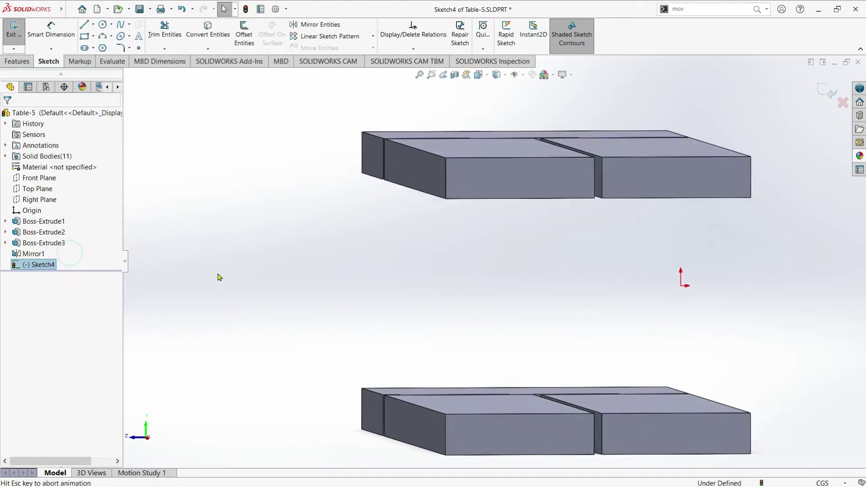
scroll(629, 237, down, 2)
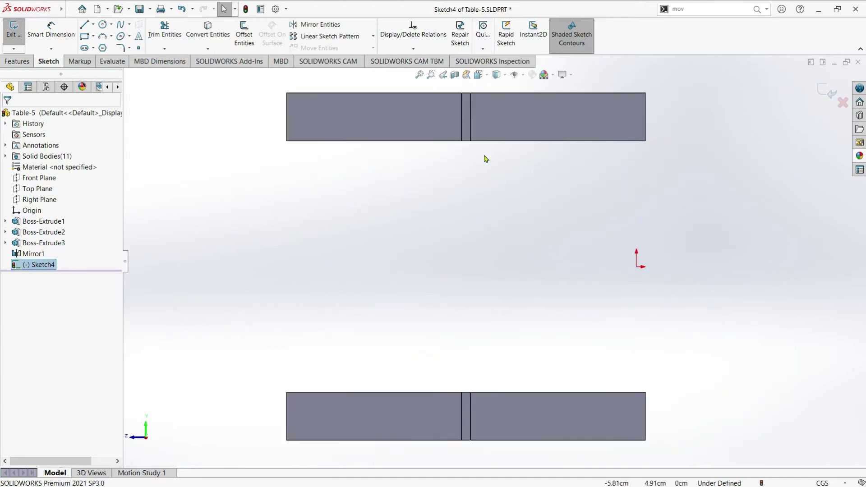
click(83, 38)
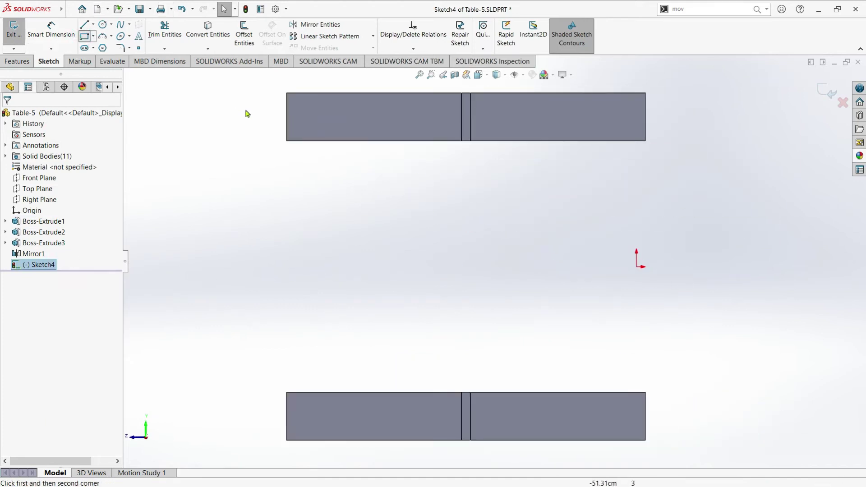
click(288, 95)
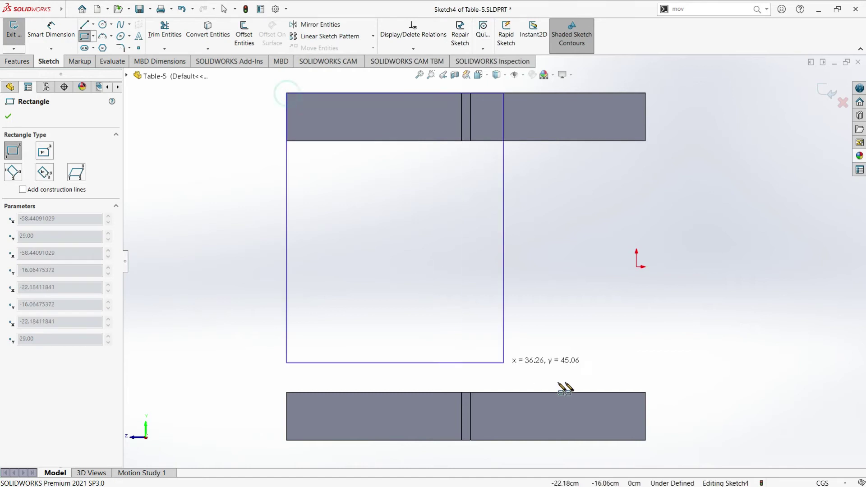
click(645, 440)
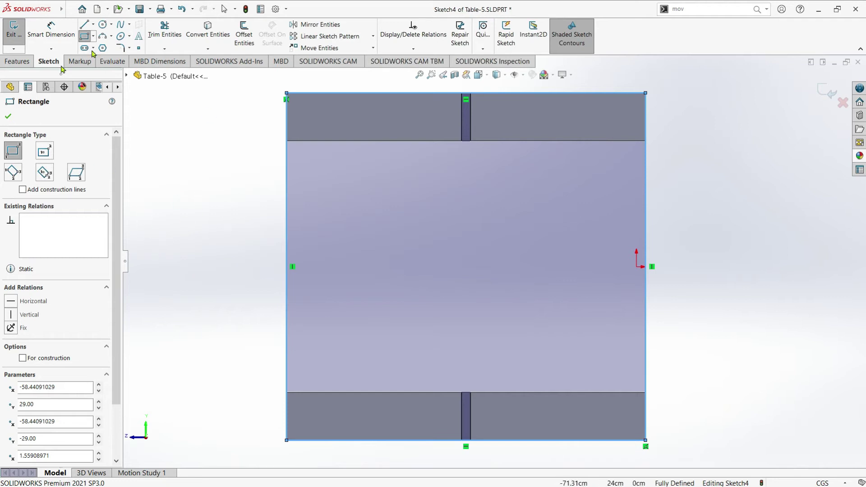
Offset the rectangle 8 cm inward and exit the sketch
click(247, 34)
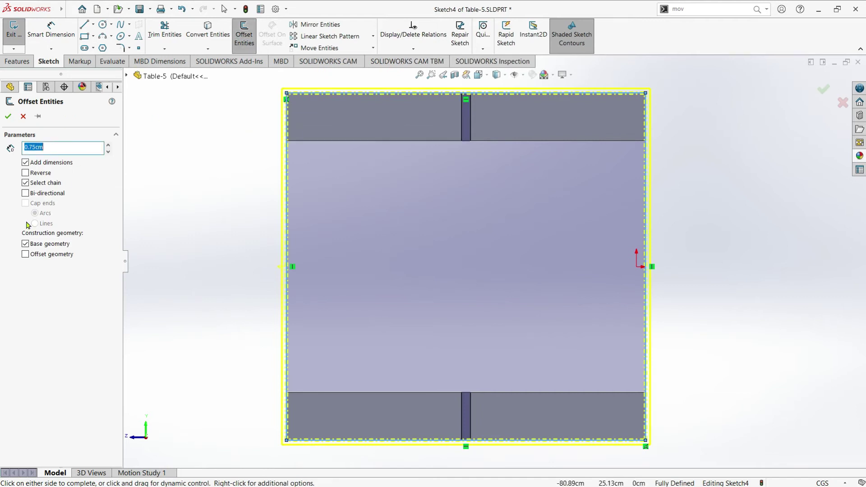
click(25, 244)
click(88, 145)
text(8)
key(Return)
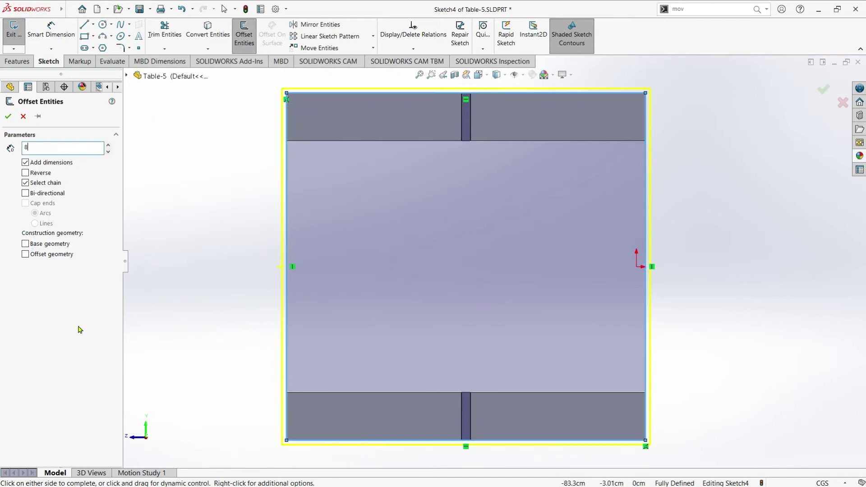
click(26, 173)
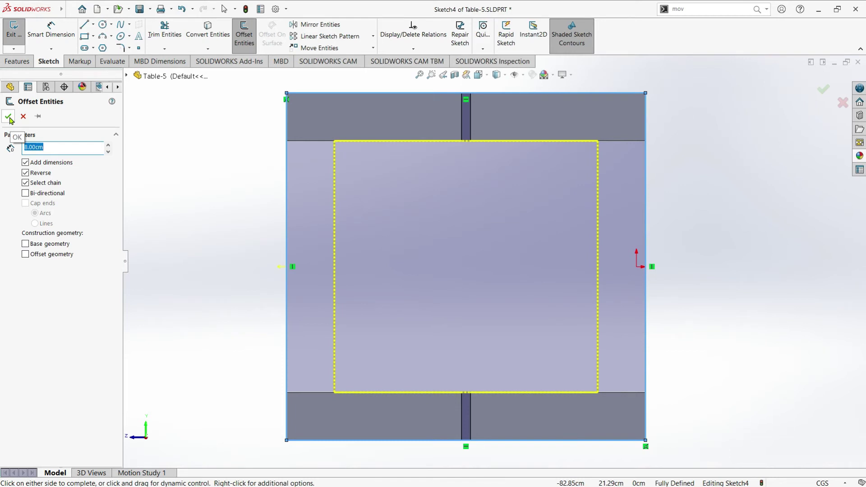
click(8, 117)
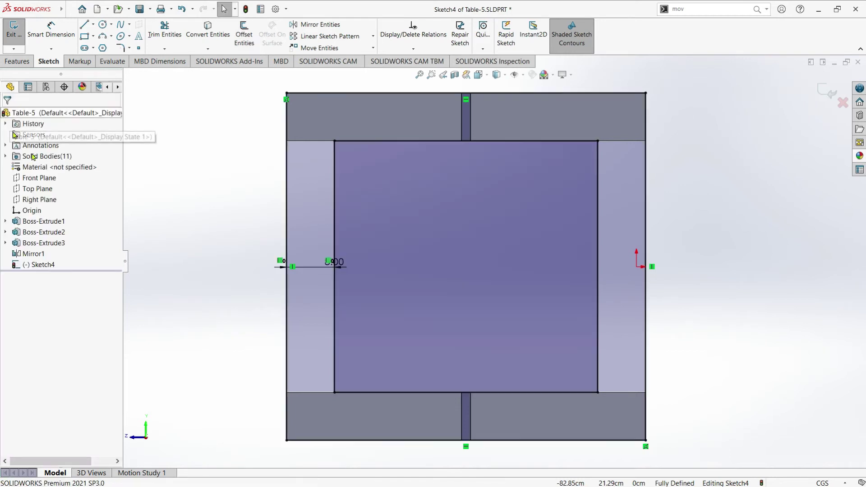
click(18, 40)
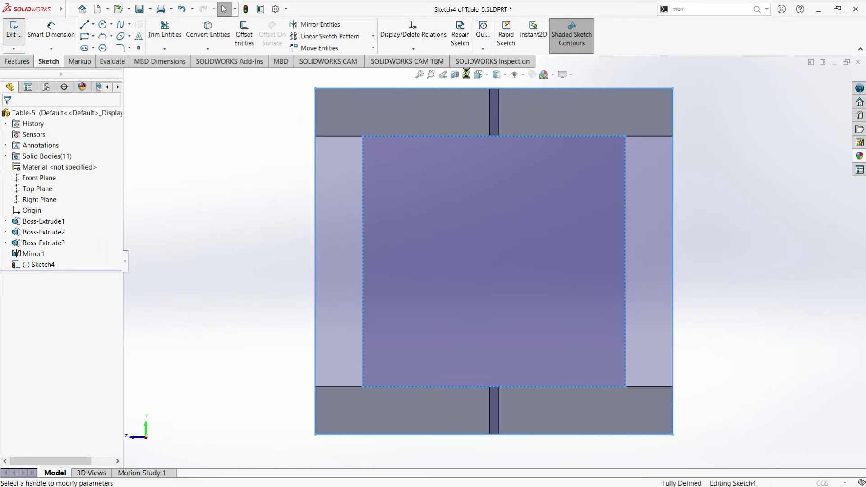
Extrude Sketch4 Blind 1.5 cm as an unmerged body, creating Boss-Extrude4
click(488, 79)
click(526, 93)
scroll(618, 313, down, 2)
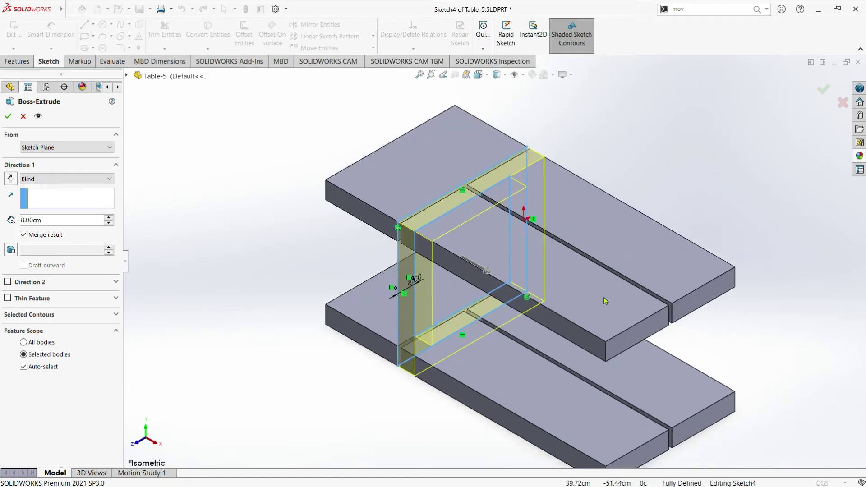
scroll(504, 295, down, 3)
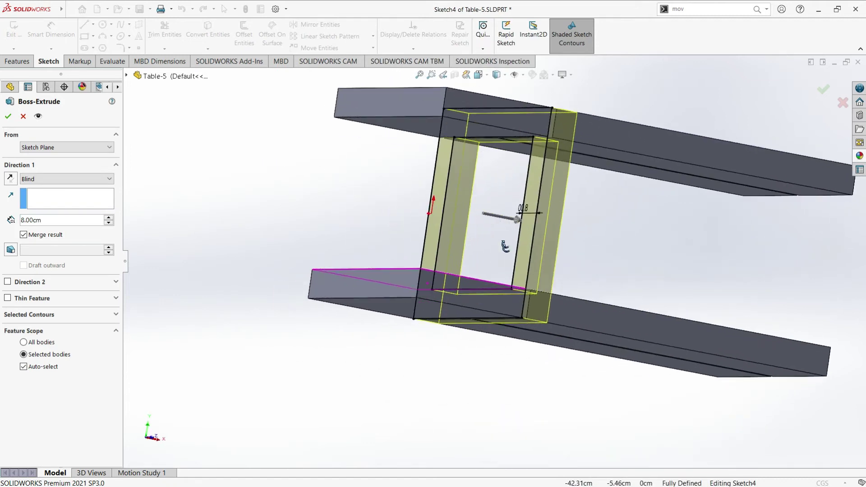
middle_drag(420, 264, 478, 253)
click(24, 234)
double_click(43, 220)
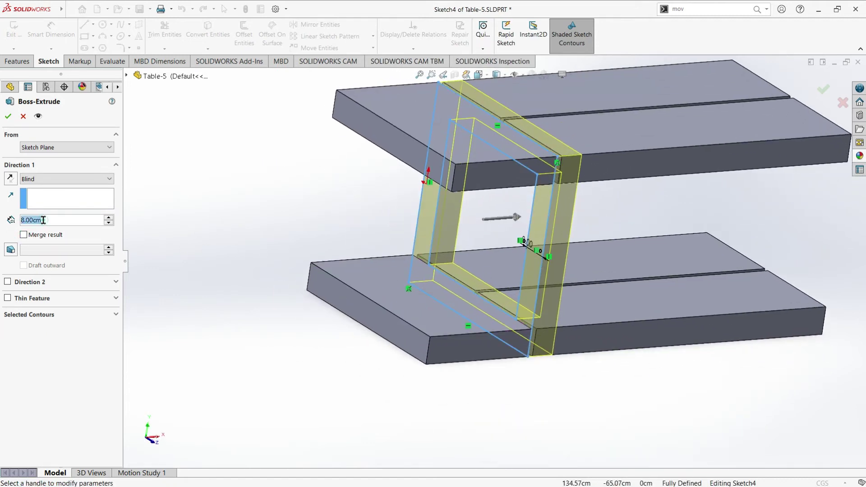
text(1.5)
key(Return)
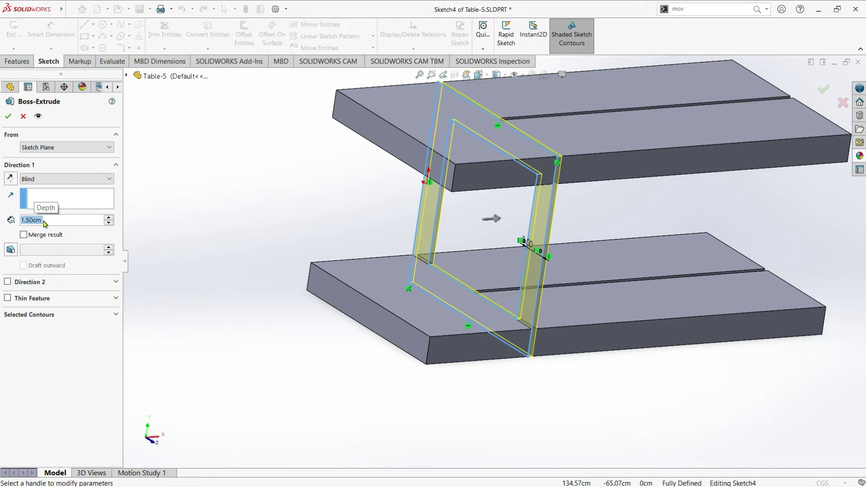
mouse_move(523, 158)
middle_down()
mouse_move(507, 184)
mouse_move(486, 182)
middle_up()
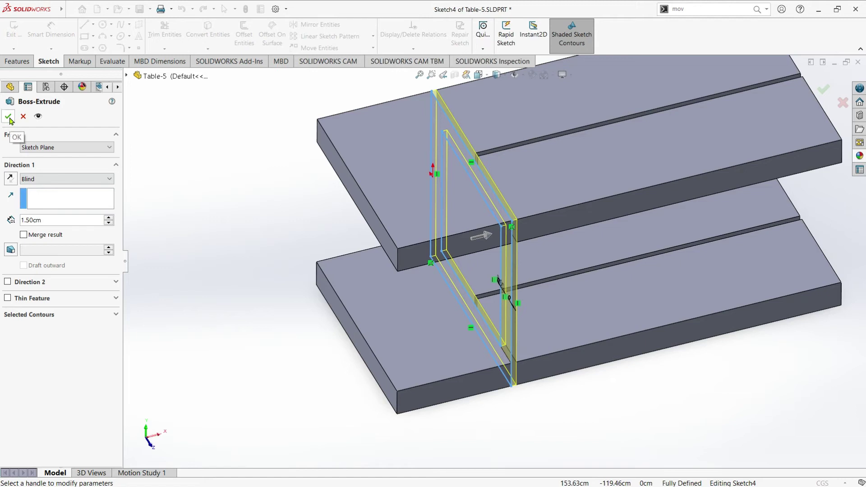
scroll(478, 160, down, 2)
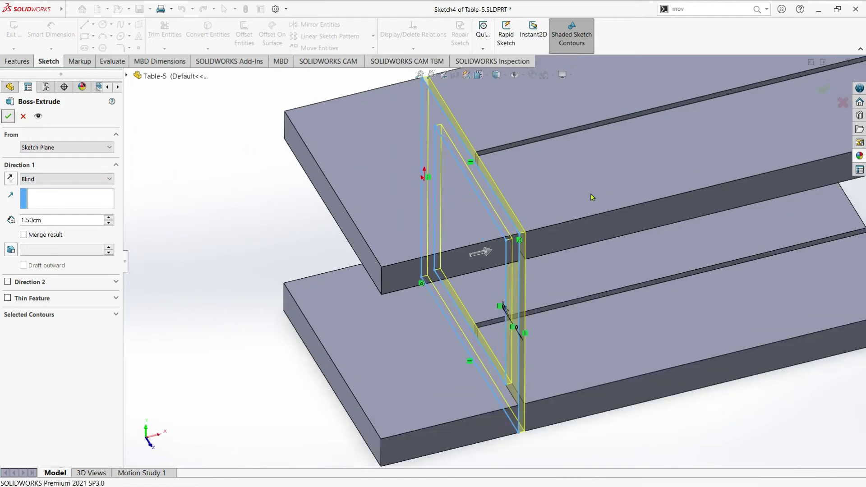
key(Return)
mouse_move(592, 197)
middle_down()
mouse_move(508, 212)
mouse_move(478, 254)
middle_up()
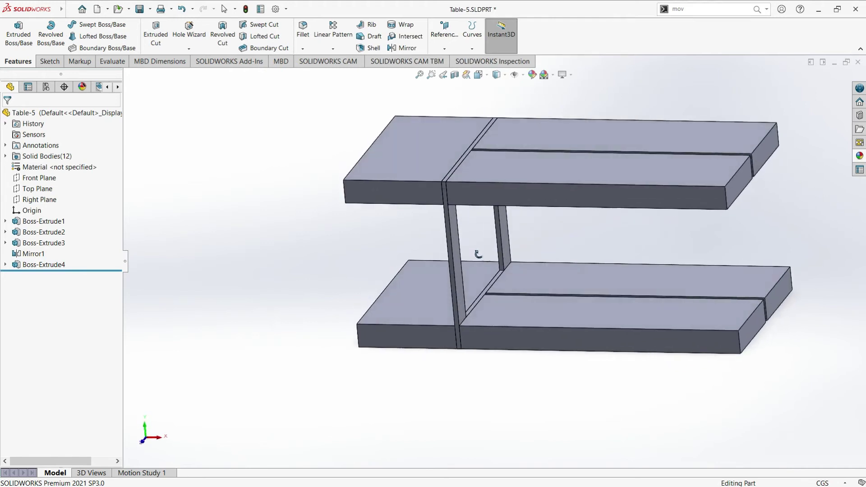
Start a new sketch, Sketch5, on the table boards' side face
middle_drag(634, 238, 605, 257)
scroll(603, 261, down, 2)
scroll(665, 182, down, 3)
scroll(586, 260, up, 2)
scroll(602, 255, down, 3)
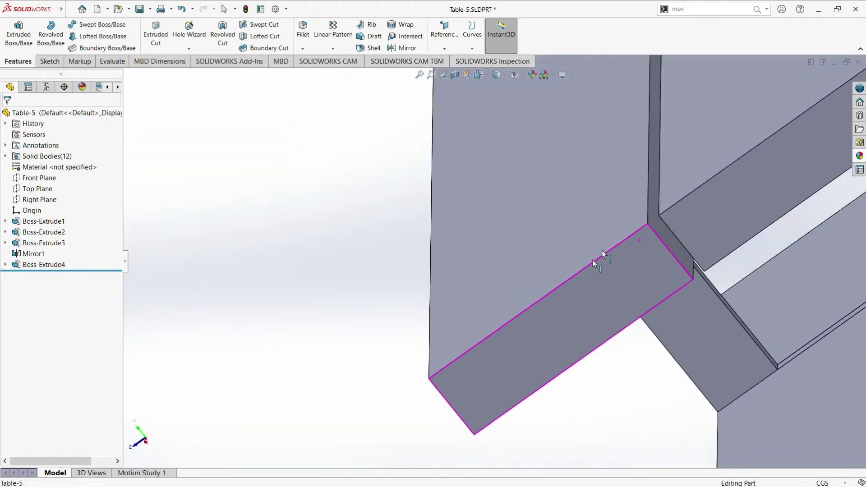
click(655, 222)
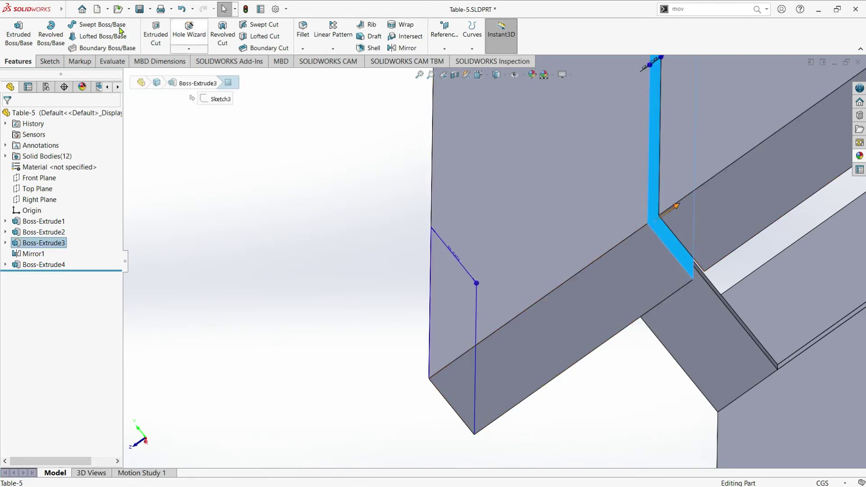
click(18, 32)
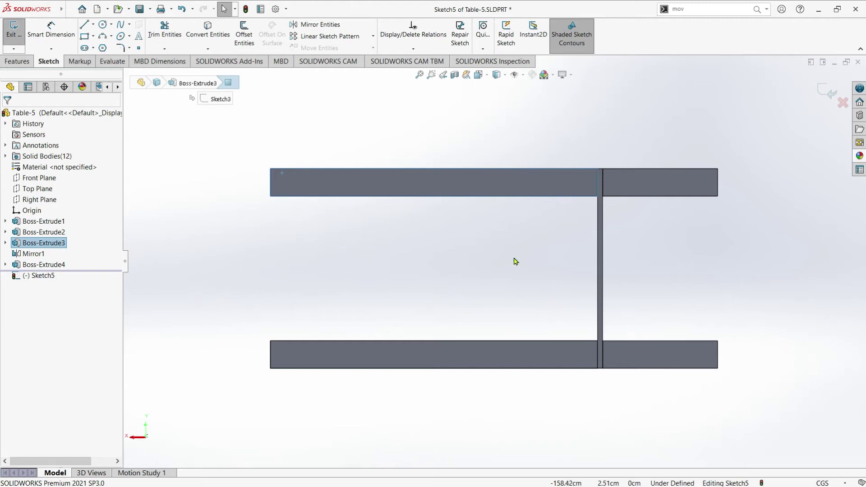
Turn the view Normal To Sketch5 from its right-click menu
scroll(518, 258, down, 2)
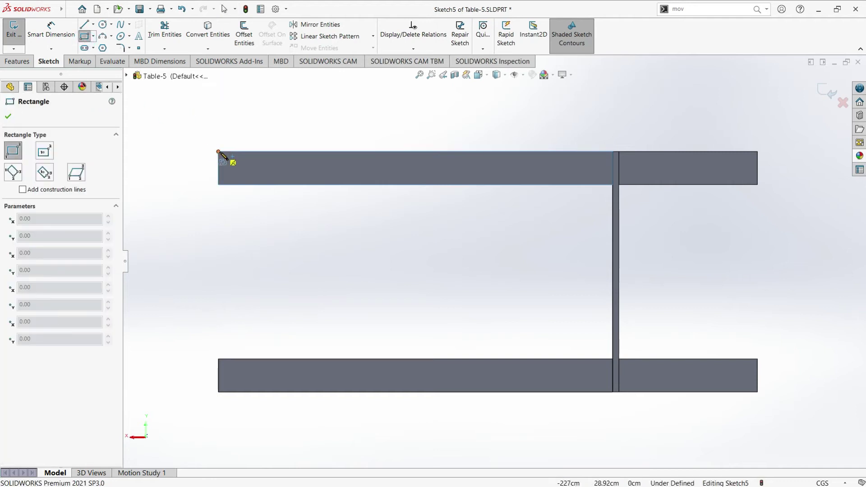
click(8, 116)
drag(59, 243, 46, 271)
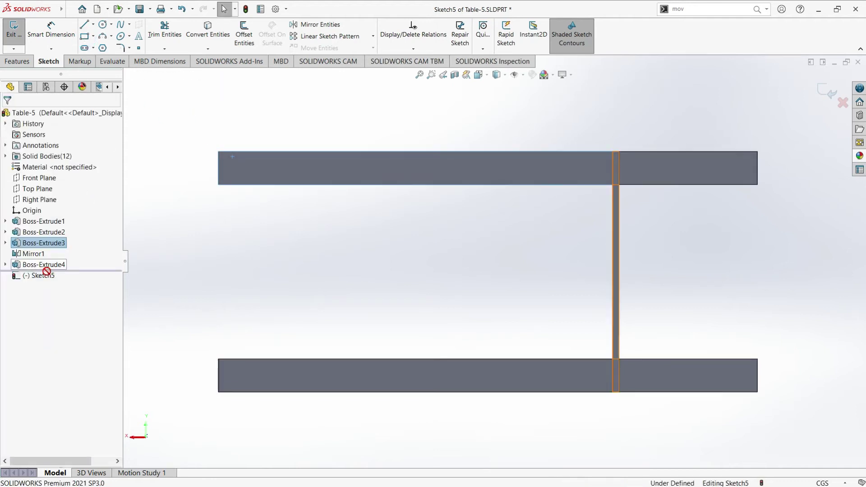
right_click(45, 275)
click(68, 257)
right_click(45, 276)
click(64, 265)
right_click(57, 276)
click(70, 263)
right_click(45, 276)
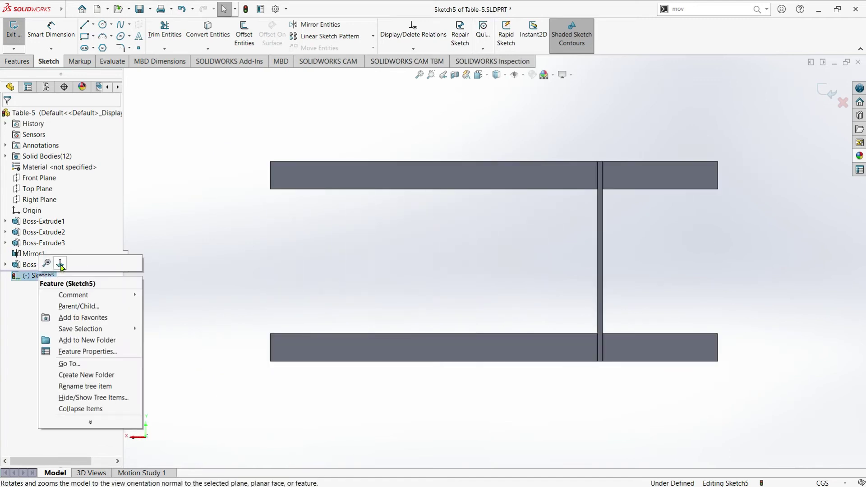
click(61, 267)
scroll(657, 236, down, 2)
scroll(659, 235, down, 2)
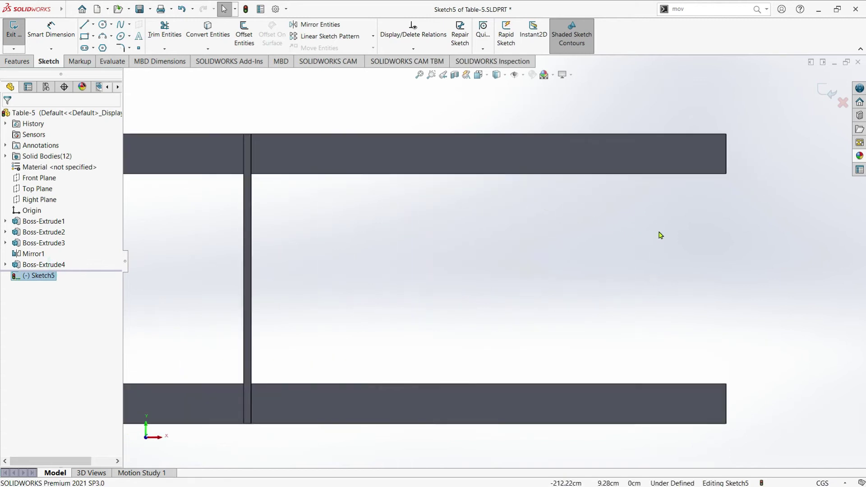
Draw a rectangle over both boards and offset it 8 cm inward
click(85, 38)
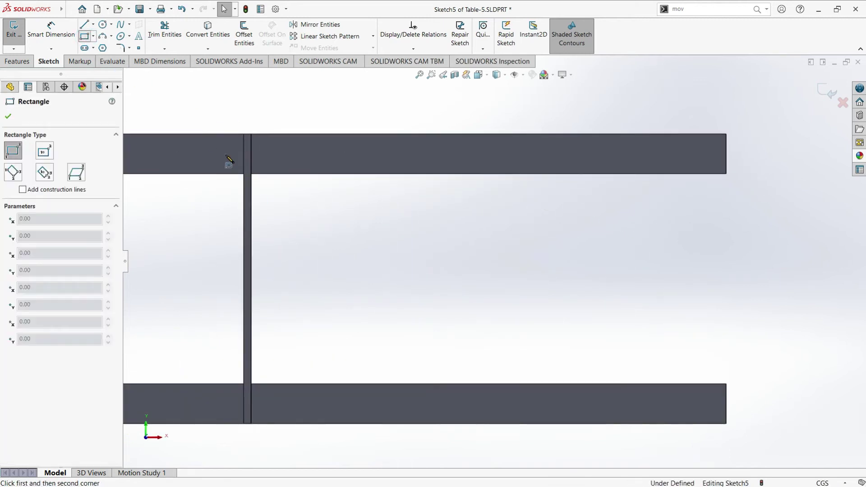
click(252, 134)
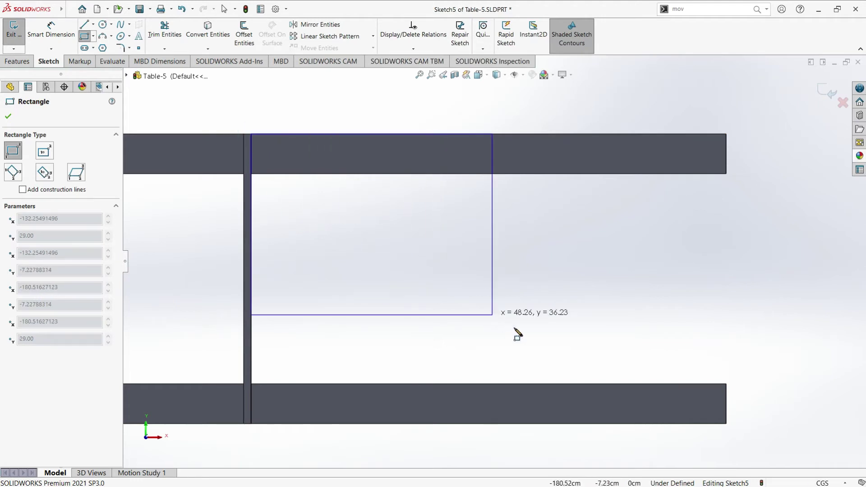
click(726, 424)
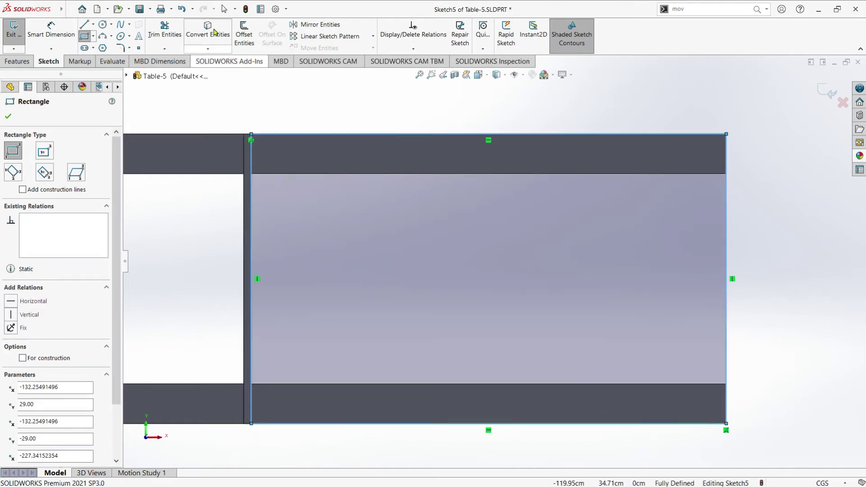
click(244, 35)
click(25, 174)
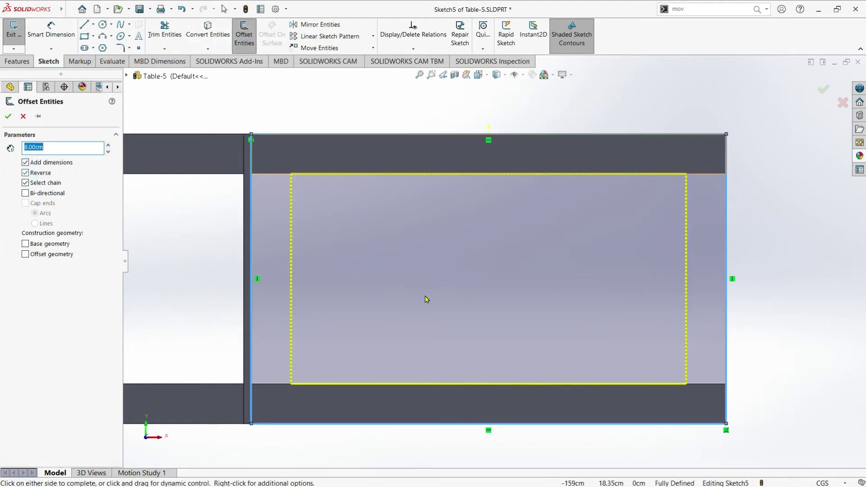
click(381, 173)
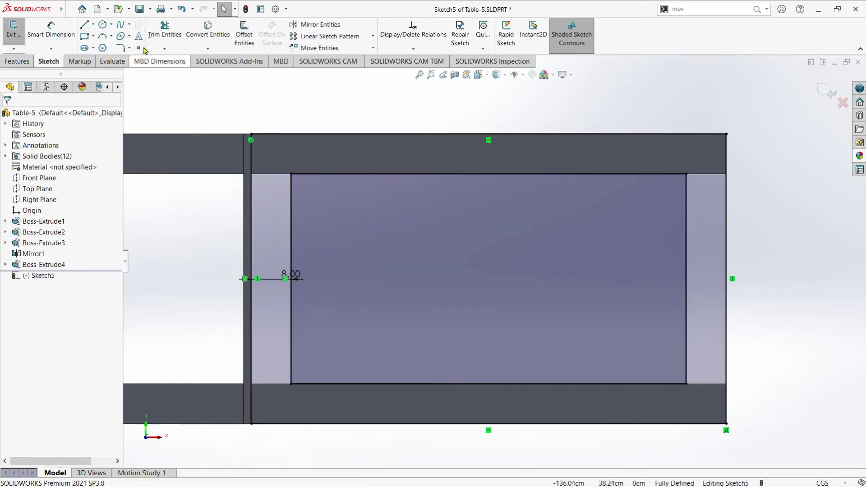
Extend the inner top and bottom lines, then trim away the inner vertical lines
click(198, 47)
click(164, 49)
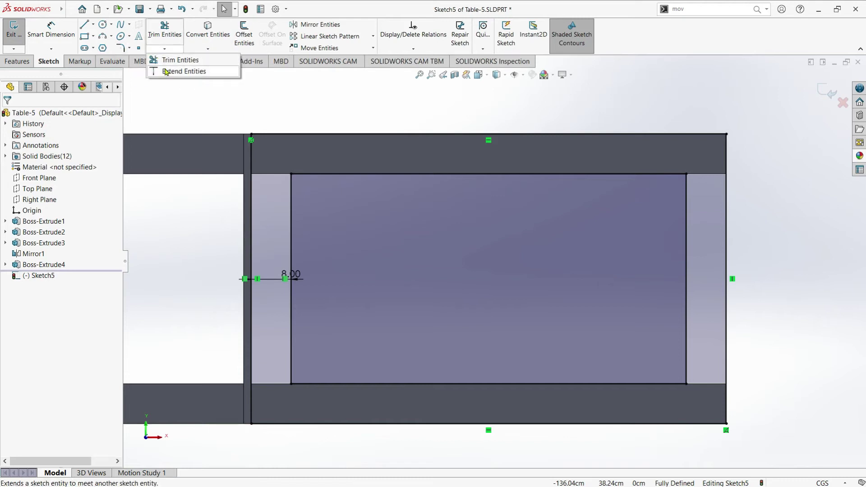
click(166, 62)
click(320, 177)
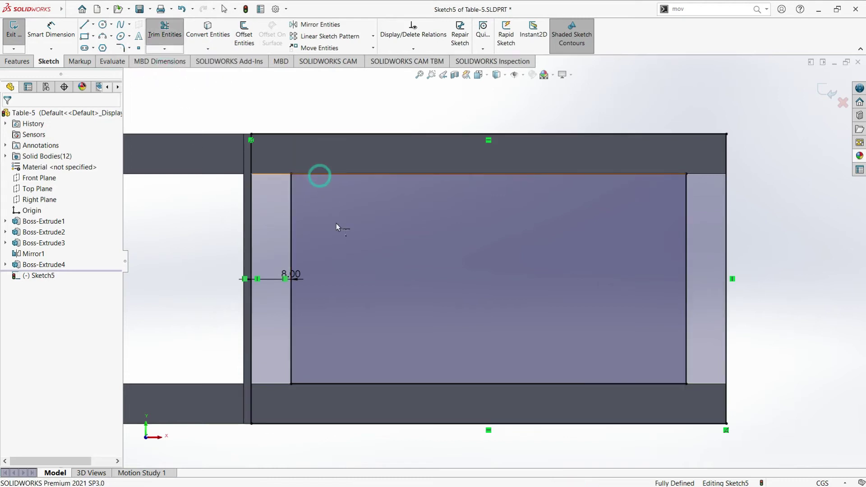
click(321, 385)
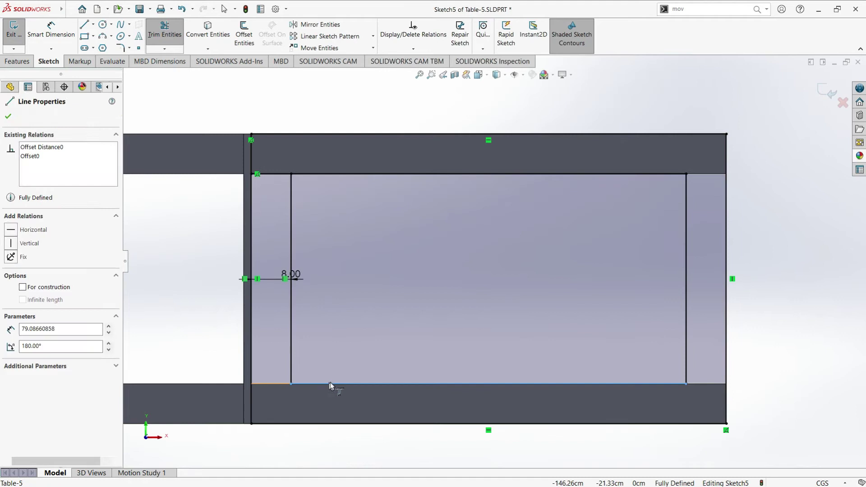
click(156, 32)
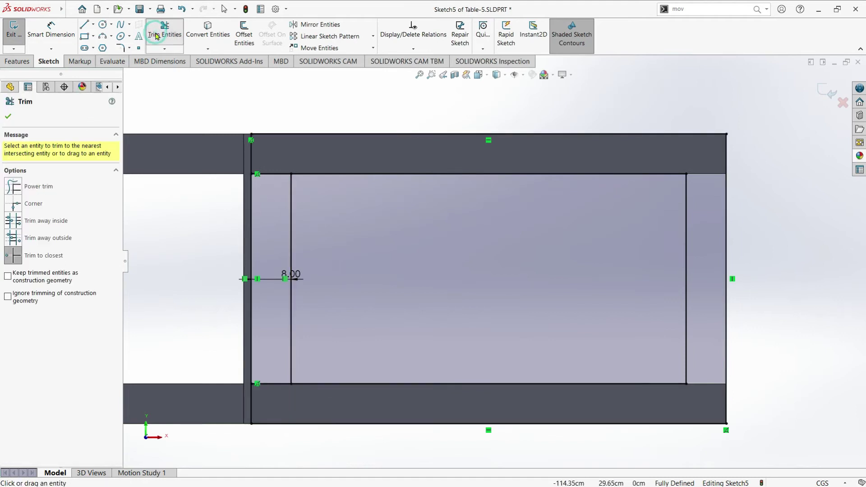
click(292, 245)
click(251, 256)
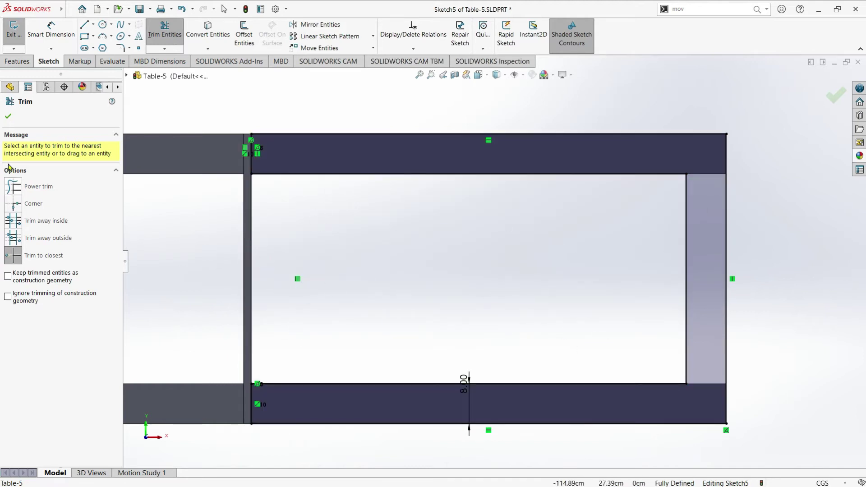
click(8, 116)
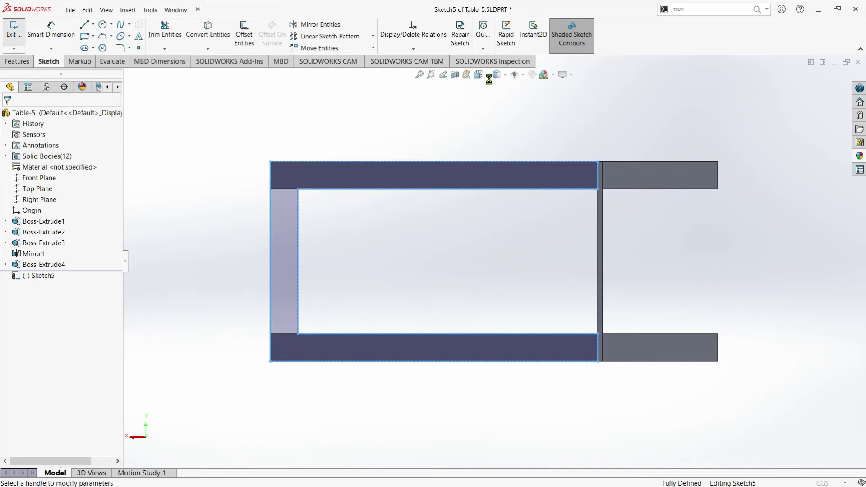
In isometric view, set the extrusion's end condition to Up To Surface
click(479, 74)
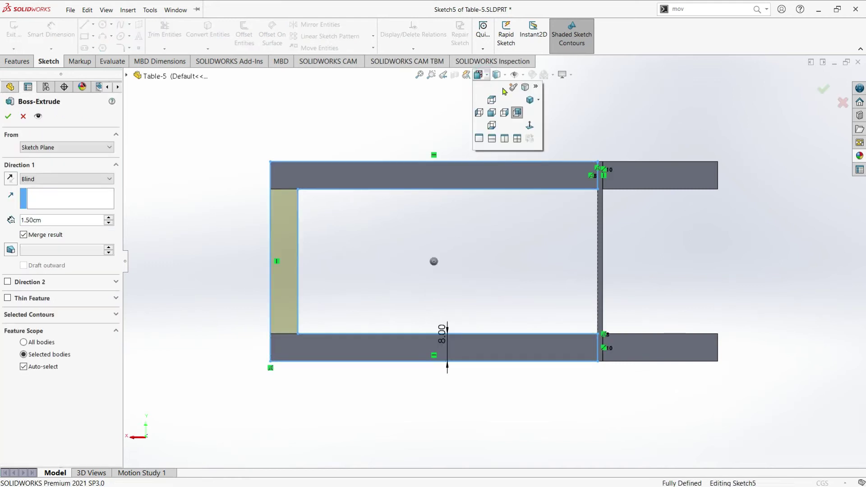
click(529, 101)
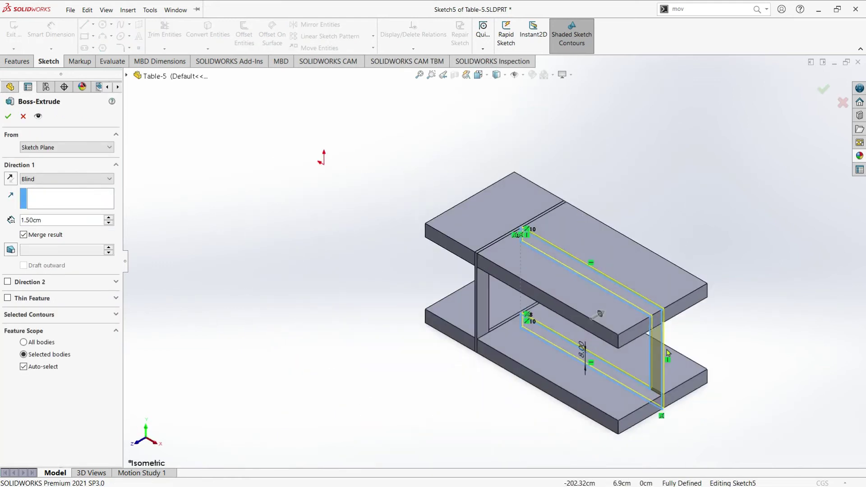
middle_drag(672, 335, 668, 334)
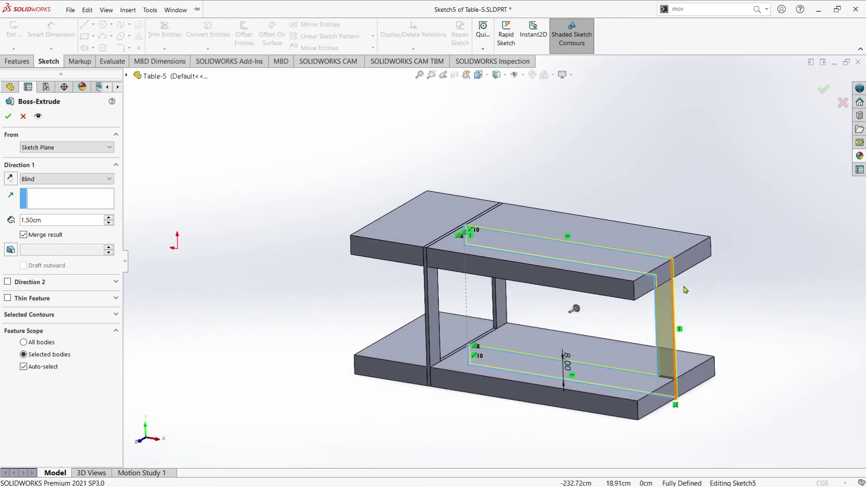
scroll(668, 334, down, 2)
scroll(668, 334, down, 3)
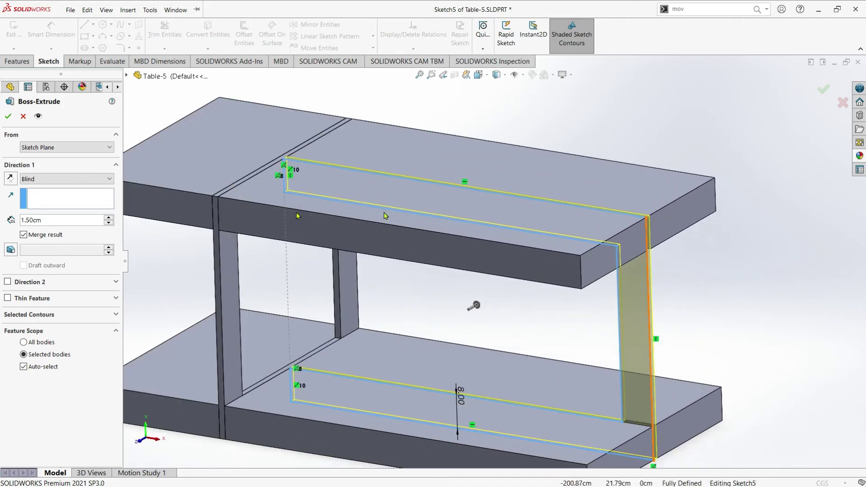
click(39, 180)
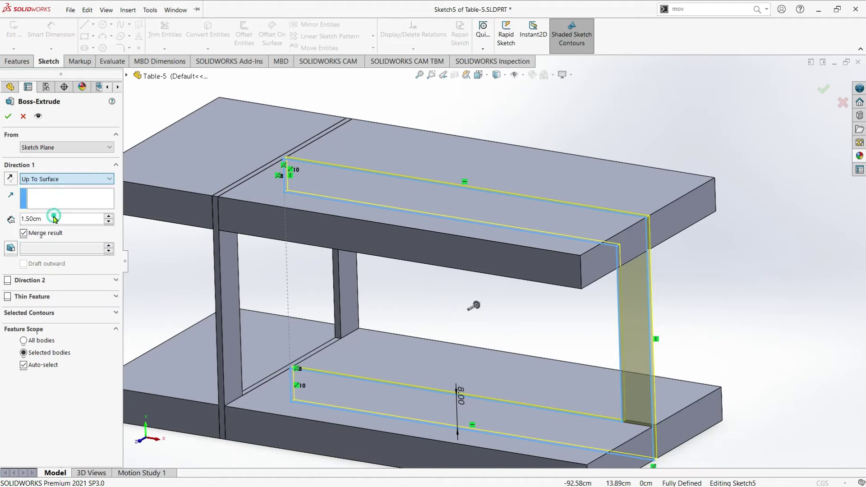
click(56, 220)
End the extrusion at the top slab's front face, unmerged, and confirm Boss-Extrude5
scroll(649, 221, down, 2)
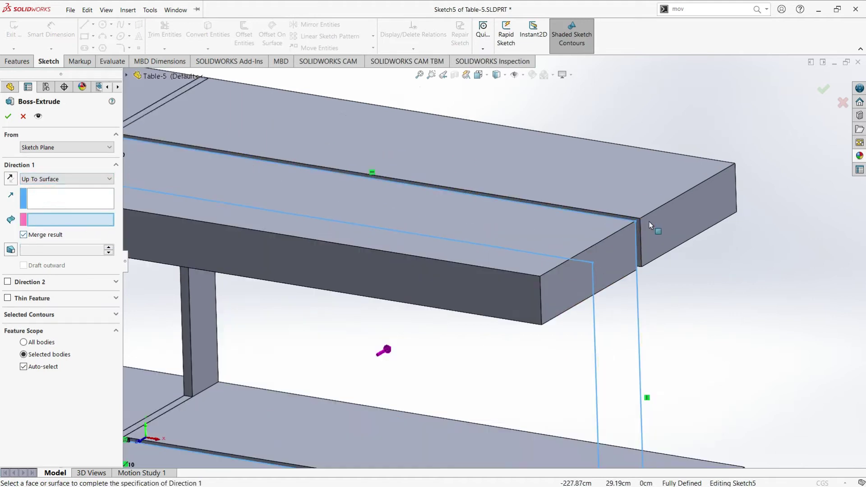
scroll(654, 218, down, 2)
scroll(654, 218, down, 1)
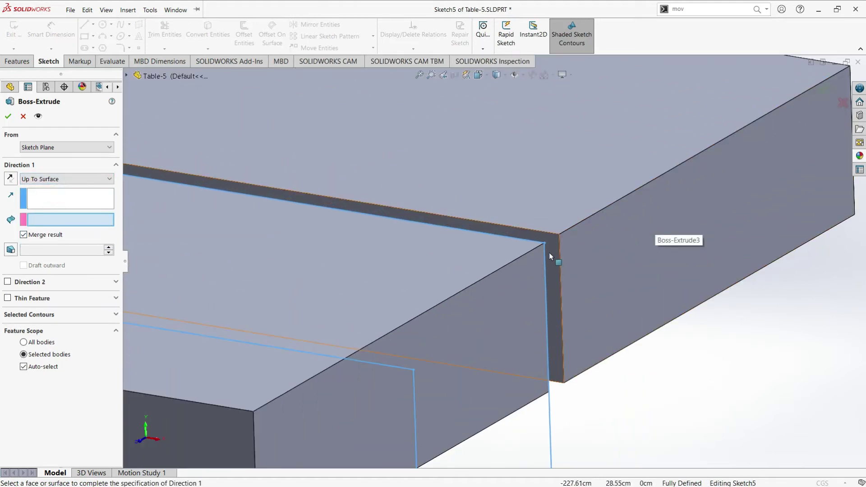
click(549, 254)
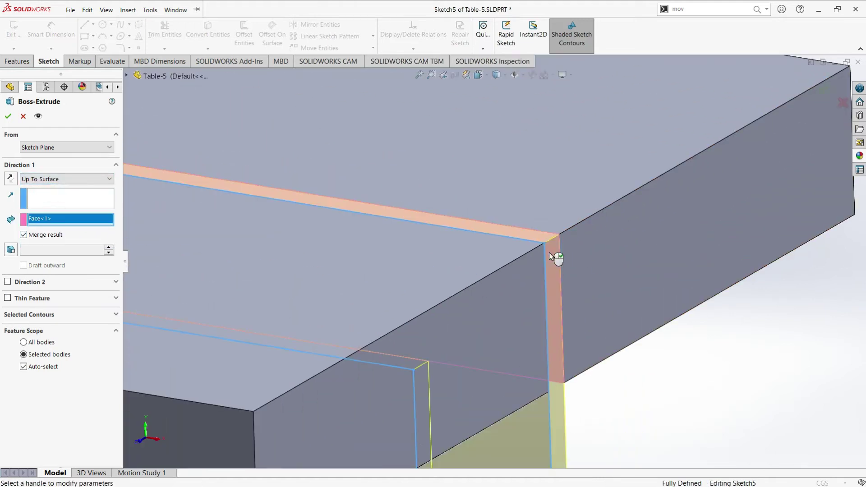
click(23, 235)
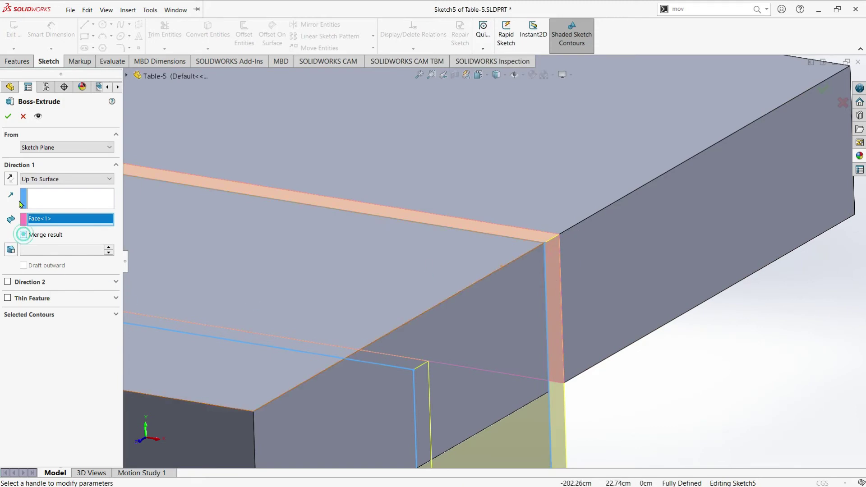
click(14, 119)
scroll(591, 232, up, 5)
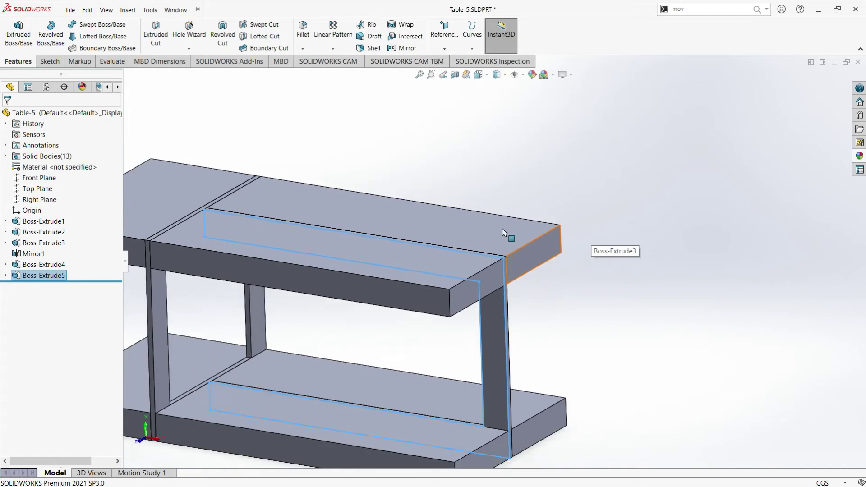
Orbit and zoom around the table, from a tilted top view to a low side view
scroll(502, 228, up, 5)
mouse_move(329, 261)
middle_down()
mouse_move(333, 267)
mouse_move(307, 277)
middle_up()
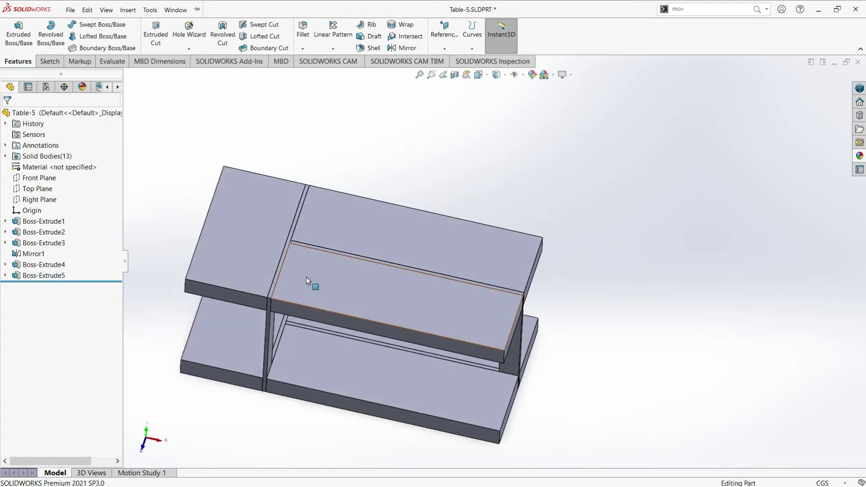
scroll(306, 277, down, 3)
scroll(396, 254, up, 3)
scroll(369, 288, up, 3)
mouse_move(424, 308)
middle_down()
mouse_move(450, 271)
mouse_move(474, 323)
middle_up()
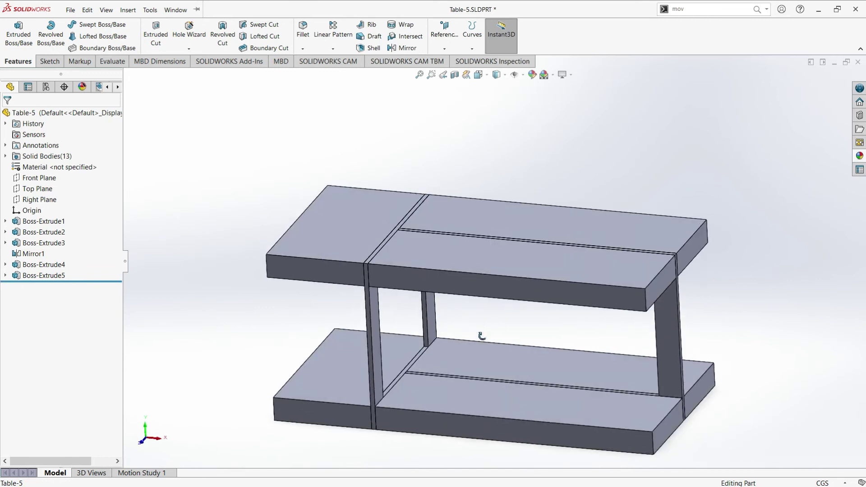
scroll(442, 237, down, 3)
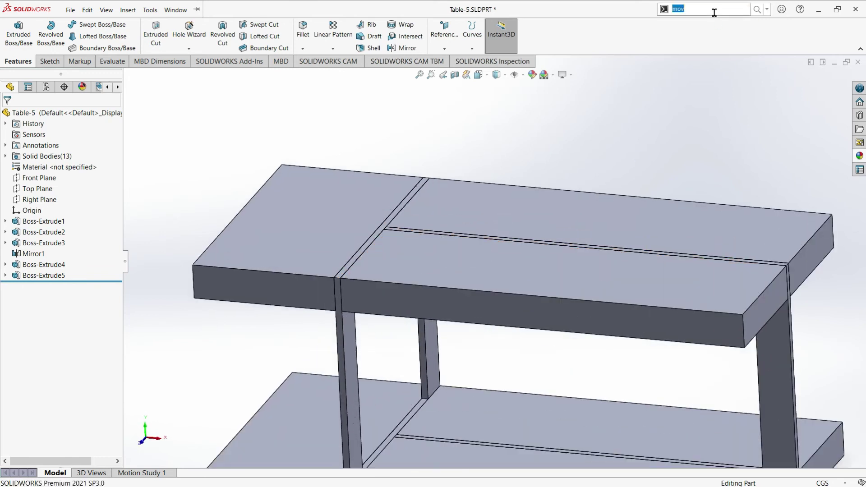
Combine the leg frame and long rail bodies (Boss-Extrude4, Boss-Extrude5) into Combine1 using Add
text(comb)
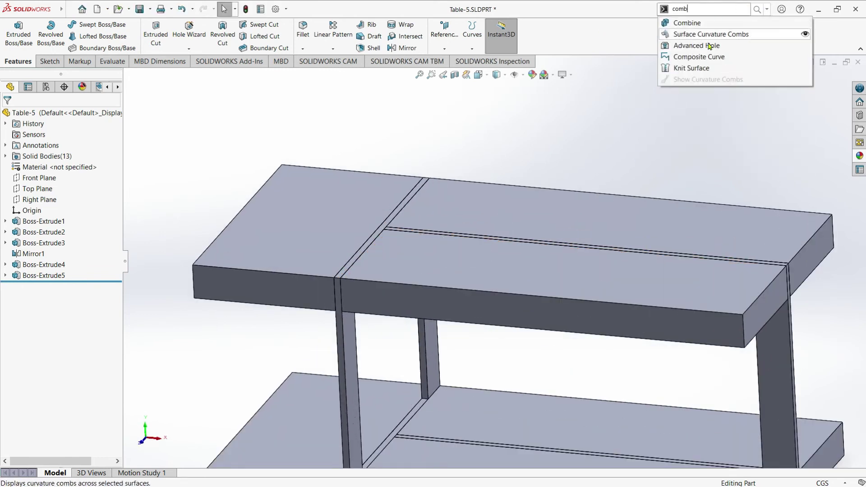
click(689, 28)
scroll(348, 237, down, 3)
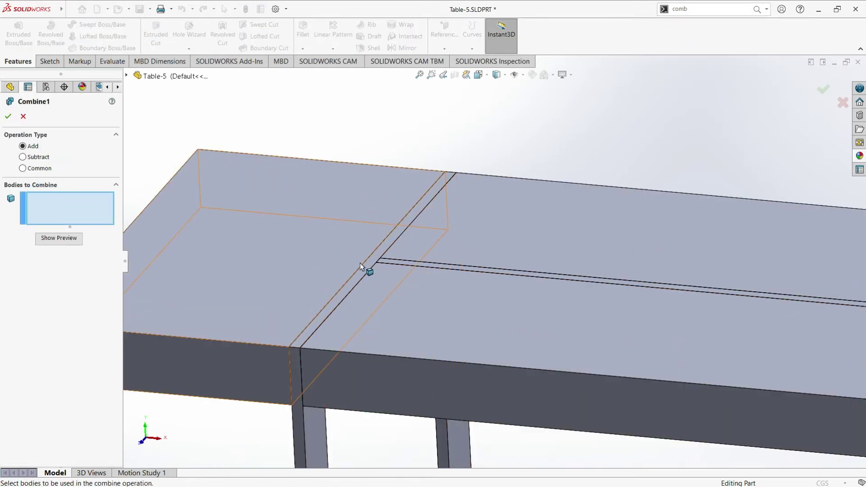
click(372, 265)
click(397, 263)
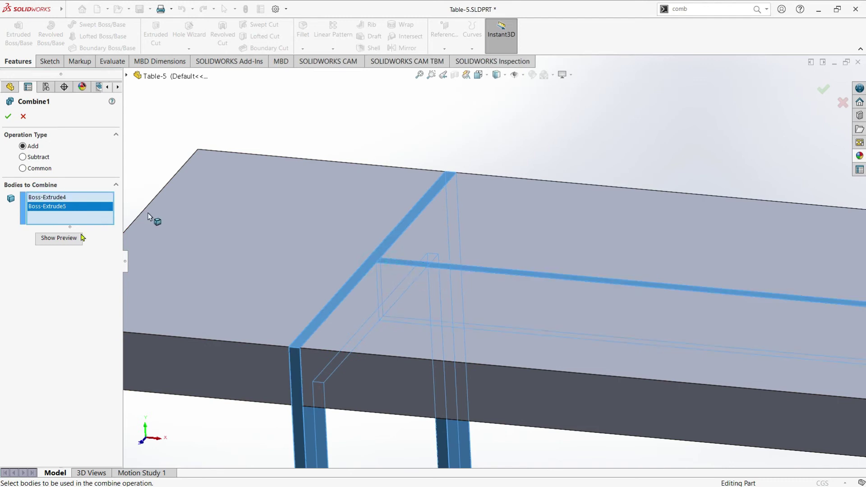
click(67, 237)
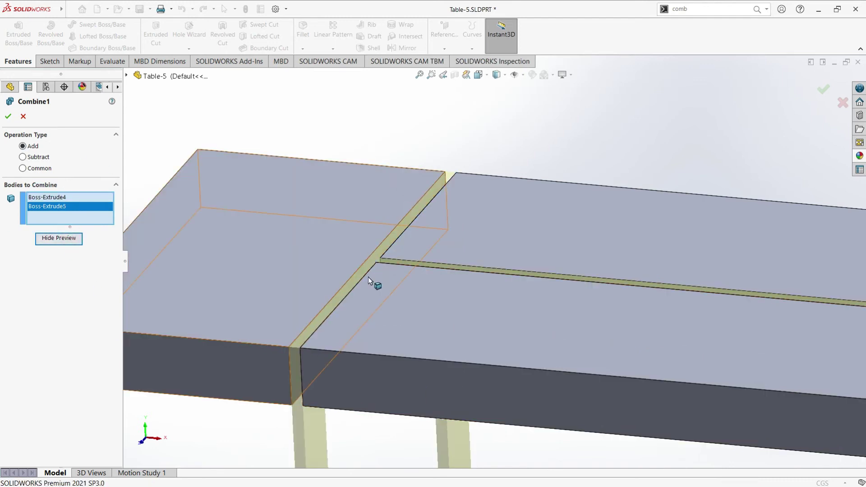
click(8, 116)
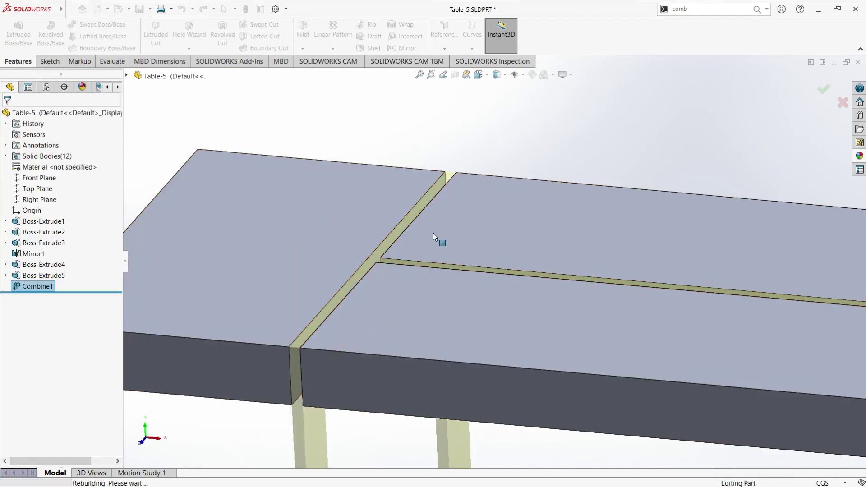
Orbit and tilt the view to a near-front angle showing the table tops
scroll(408, 288, up, 2)
scroll(408, 288, up, 3)
middle_drag(464, 271, 478, 329)
key(Up)
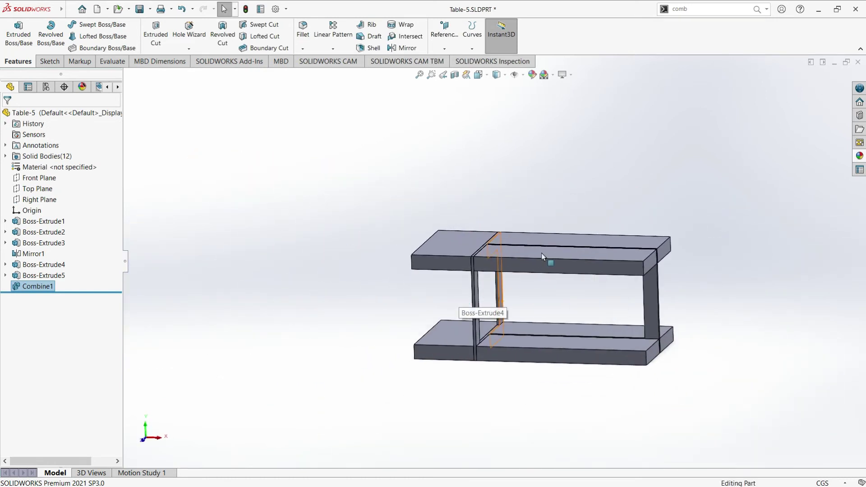
key(Up)
key(Up)
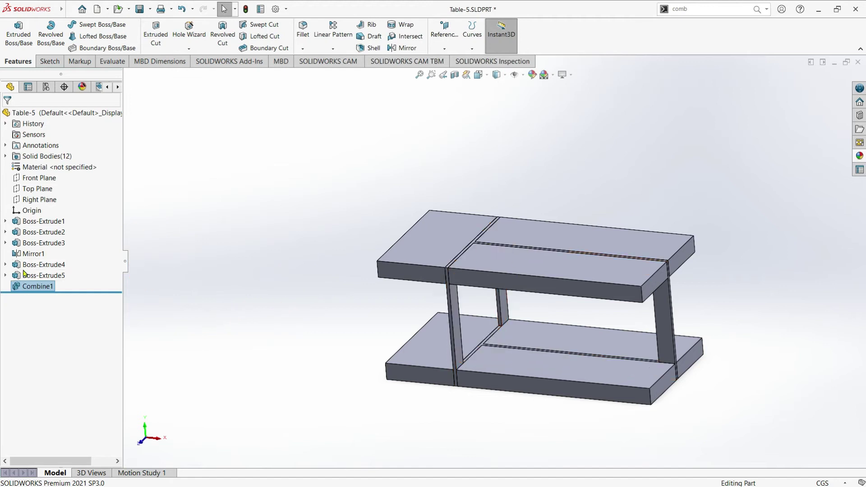
key(Down)
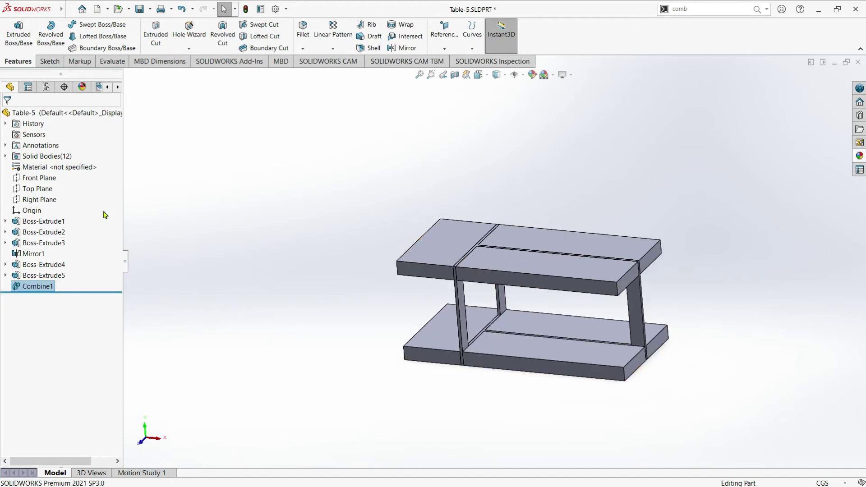
Show the hidden Boss-Extrude1 shelf body, then open and cancel editing Boss-Extrude2
right_click(43, 225)
click(51, 210)
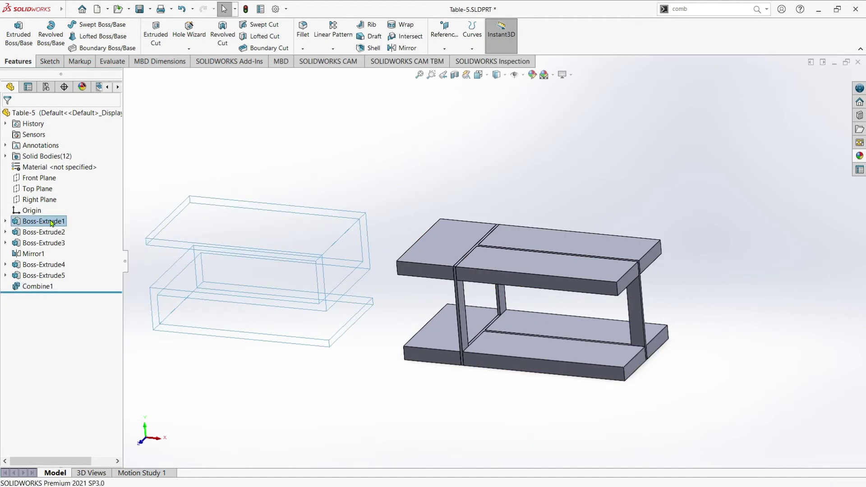
right_click(42, 233)
click(52, 194)
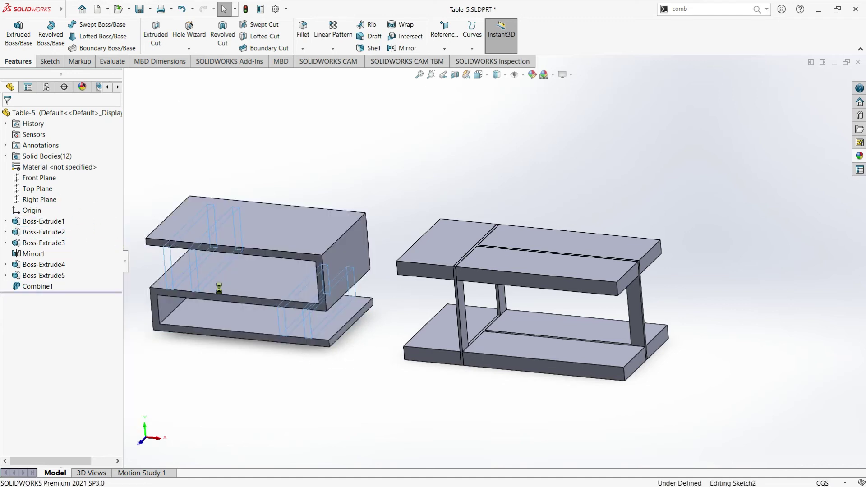
click(22, 117)
Show Boss-Extrude2's sketch, then briefly edit Sketch1 of the S-shaped shelf and exit unchanged
right_click(43, 233)
click(56, 218)
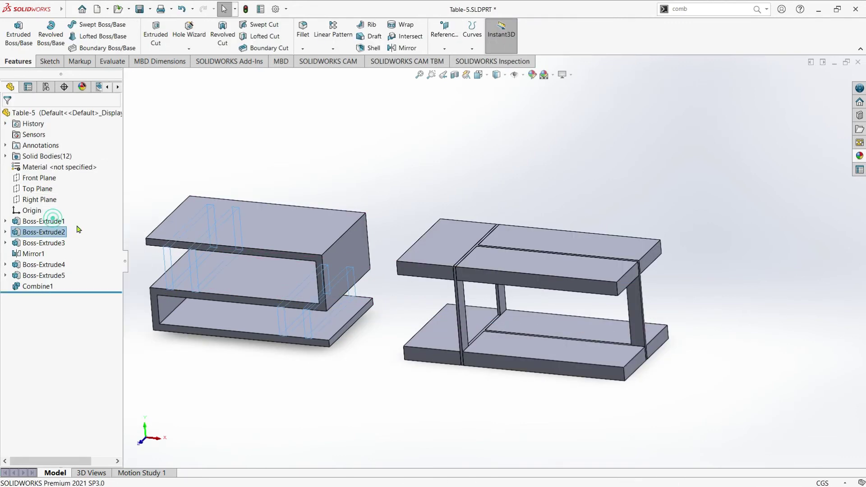
click(306, 234)
click(6, 221)
right_click(47, 233)
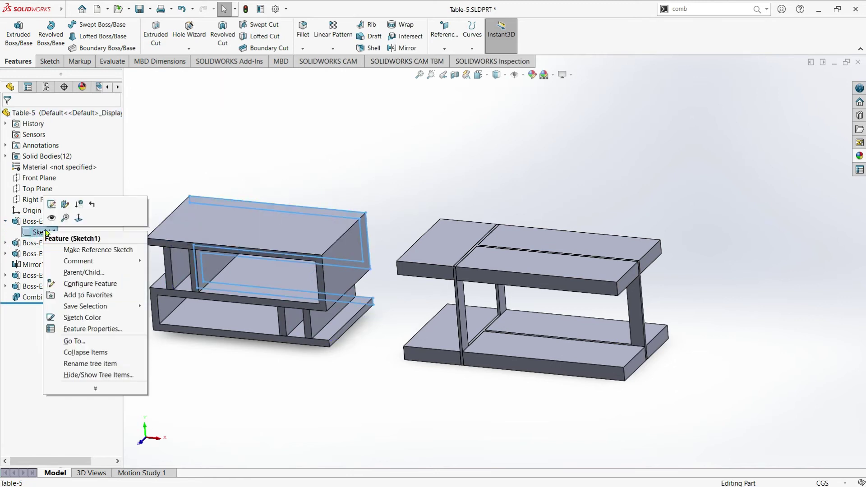
click(51, 203)
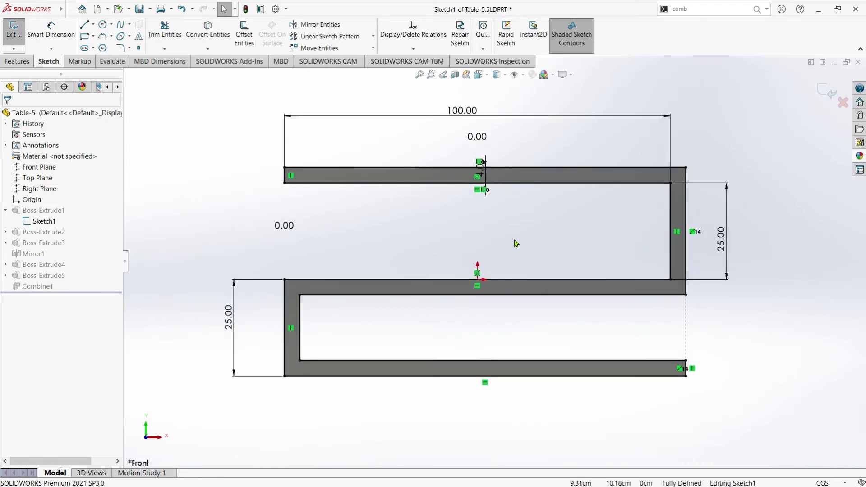
scroll(515, 261, up, 2)
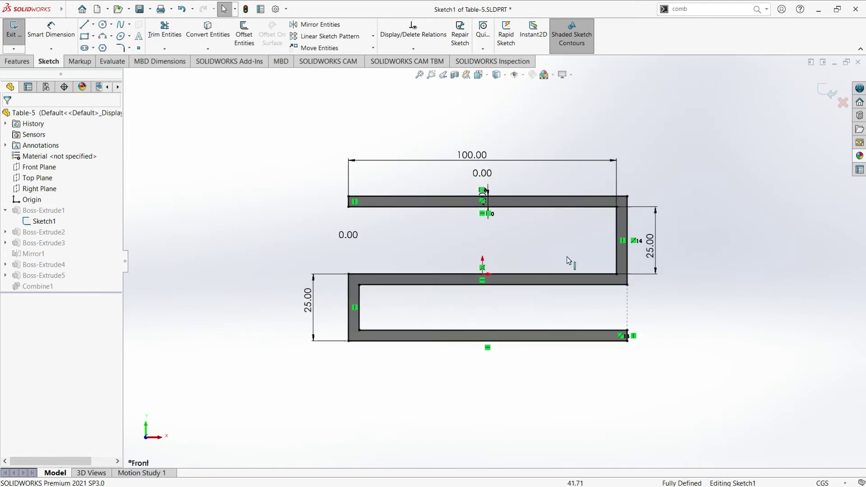
key(ctrl+b)
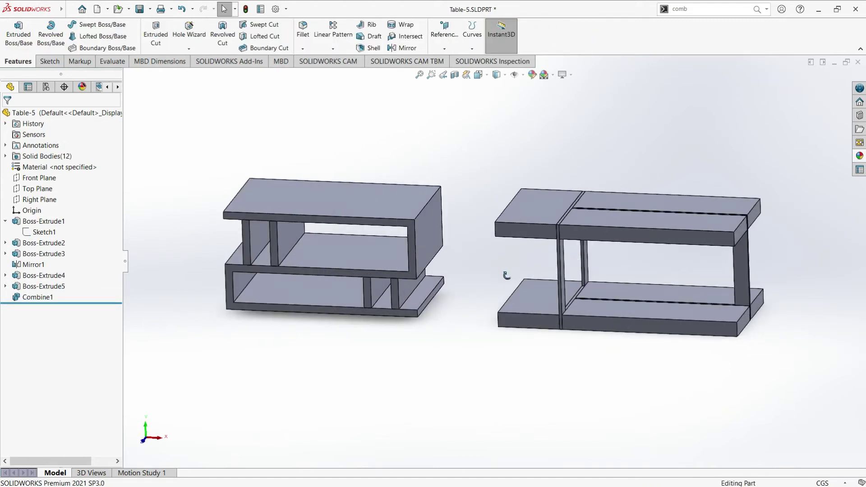
middle_drag(514, 274, 507, 277)
Open the Appearances, Scenes, and Decals pane to the Organic appearance categories
click(857, 160)
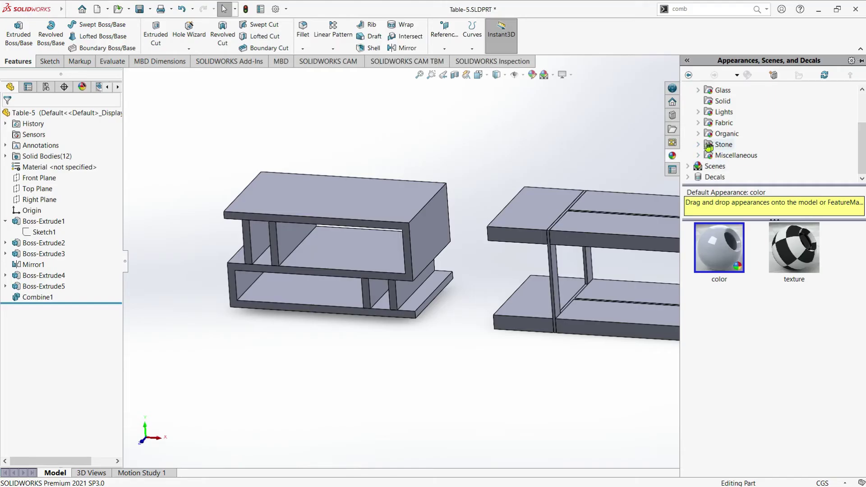
click(698, 133)
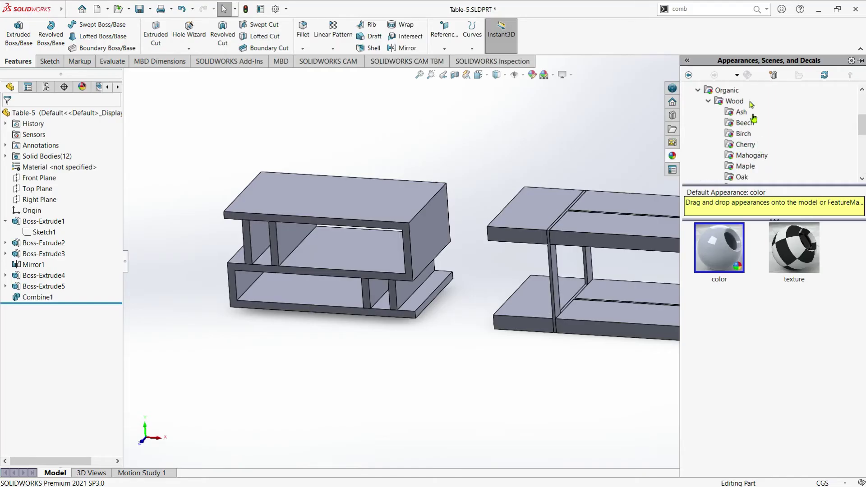
Apply satin finished oak 2d from Organic > Wood > Oak to the whole top slab
click(713, 101)
click(714, 101)
scroll(752, 108, down, 2)
click(746, 122)
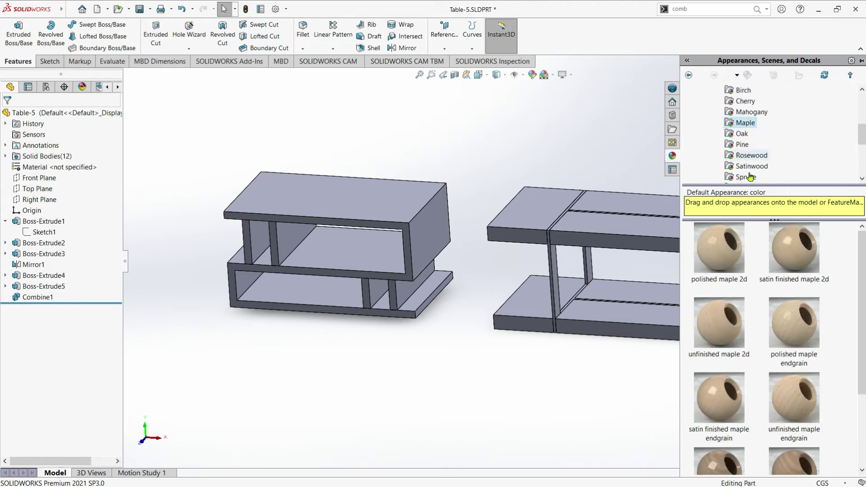
click(742, 133)
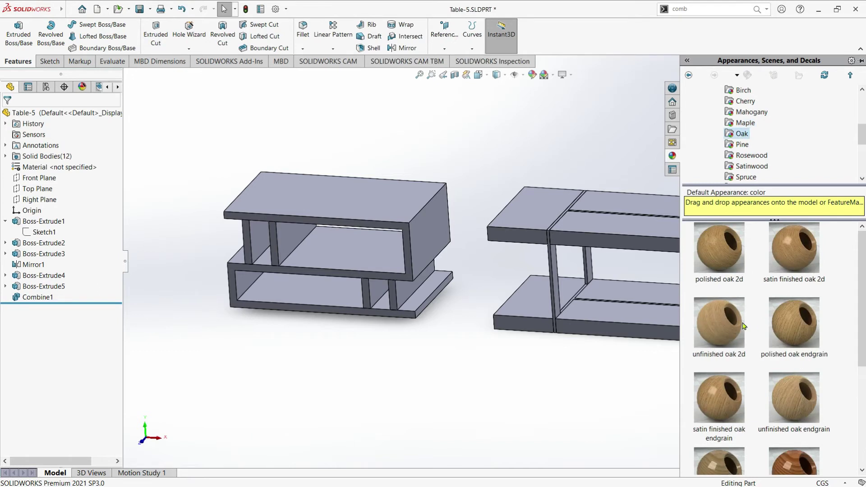
click(746, 122)
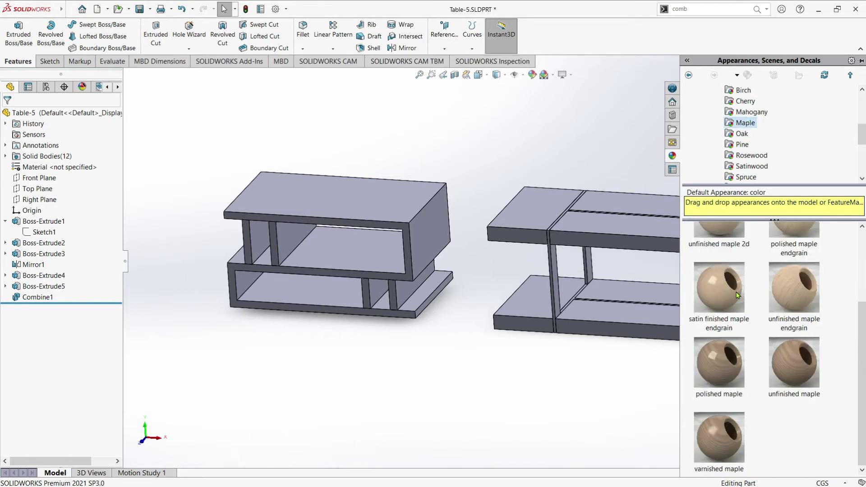
click(742, 134)
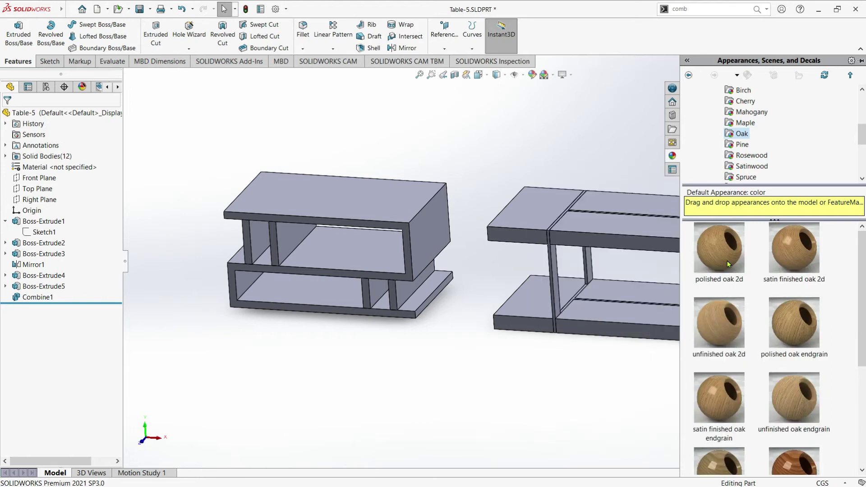
mouse_move(793, 248)
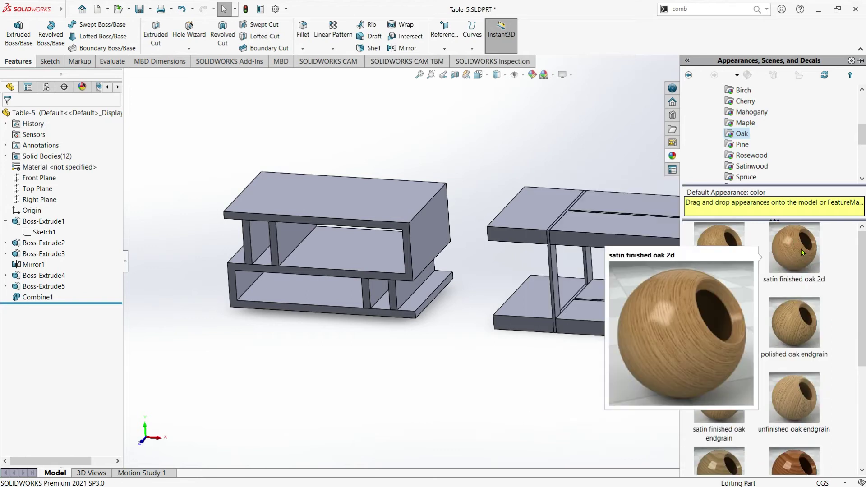
drag(801, 249, 541, 206)
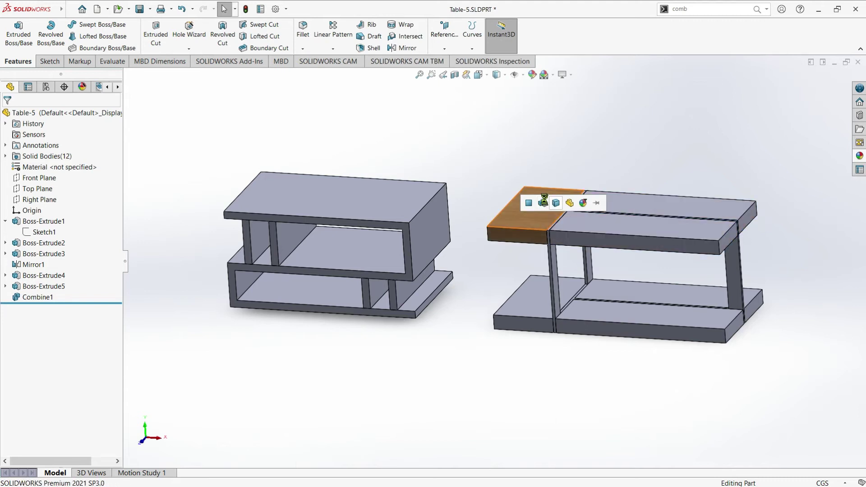
click(542, 203)
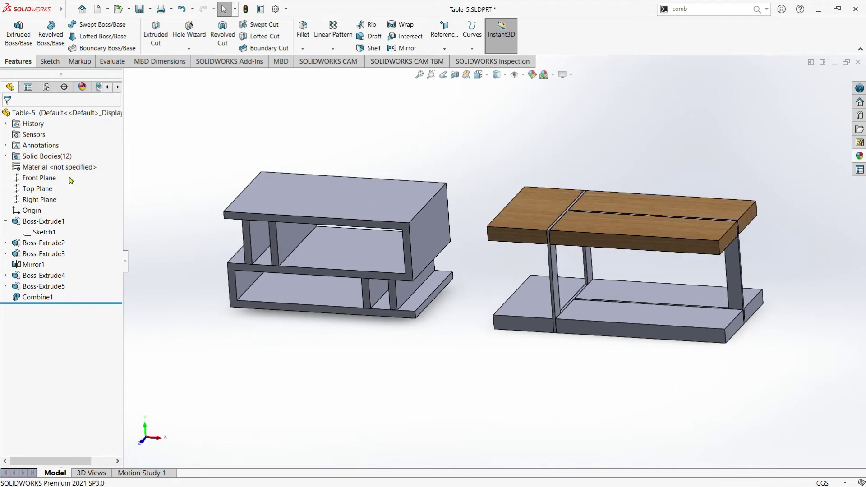
Apply satin finished oak 2d to the whole lower slab as well
click(81, 88)
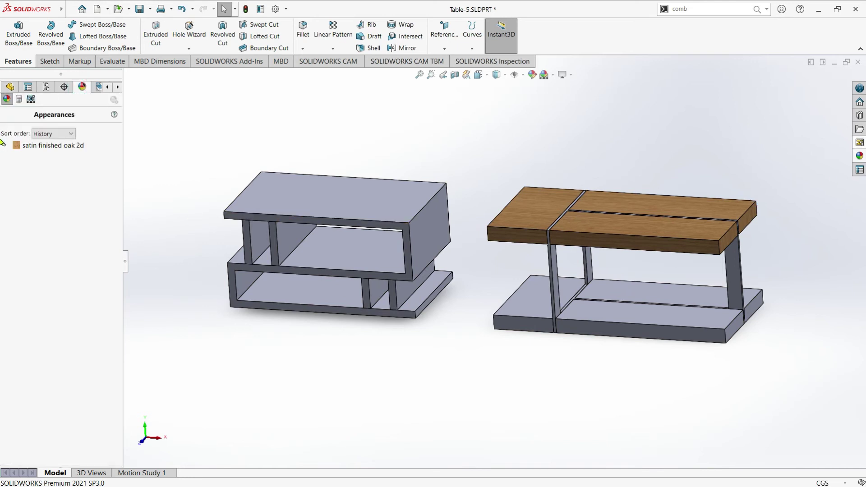
click(860, 156)
drag(735, 244, 596, 308)
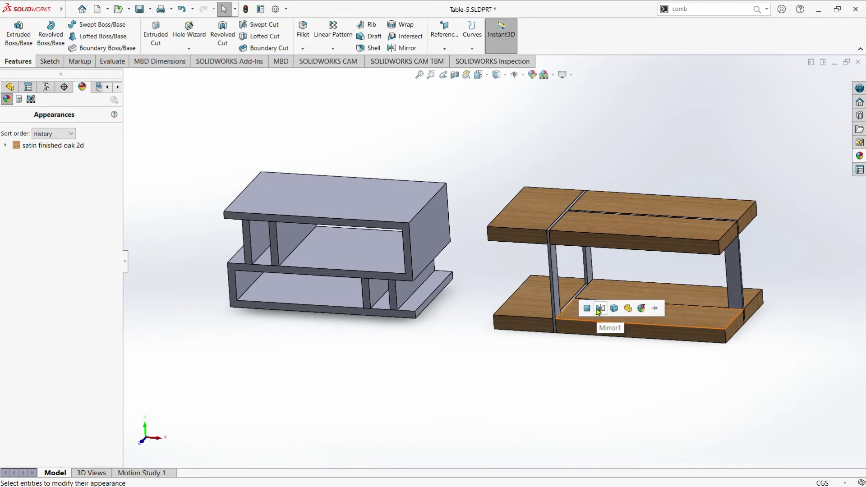
click(597, 307)
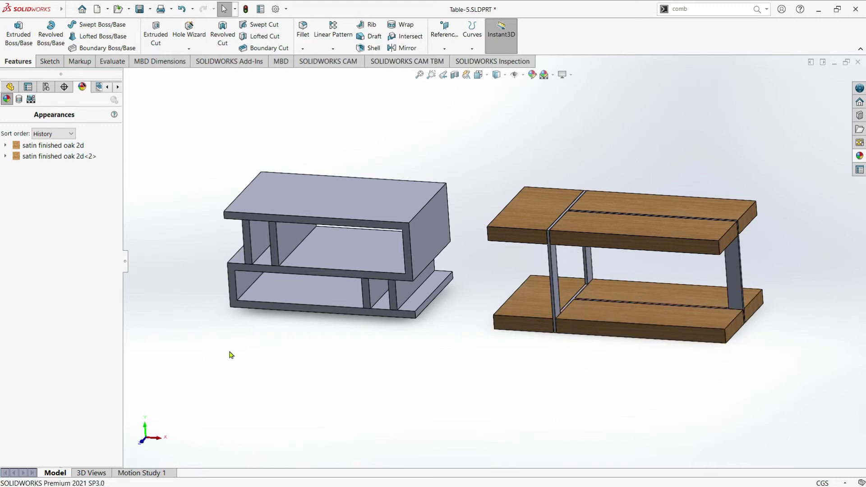
click(863, 156)
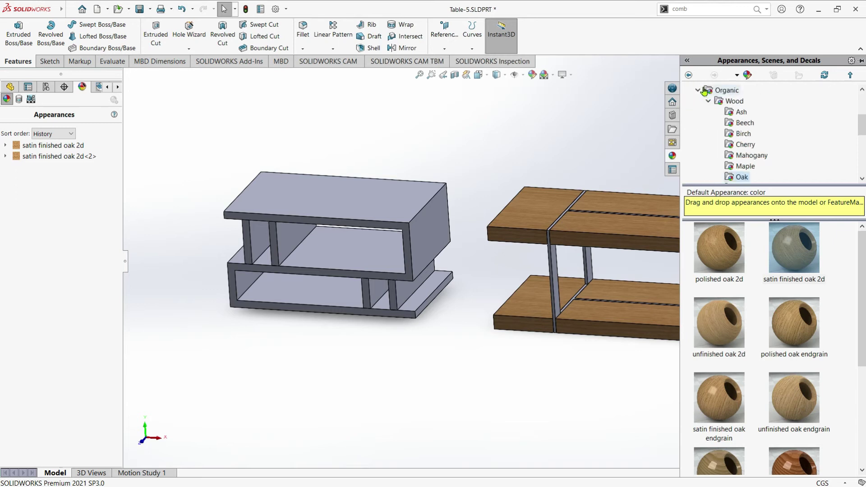
Apply matte platinum from Metal > Platinum to the table's leg frame body
click(702, 91)
click(701, 113)
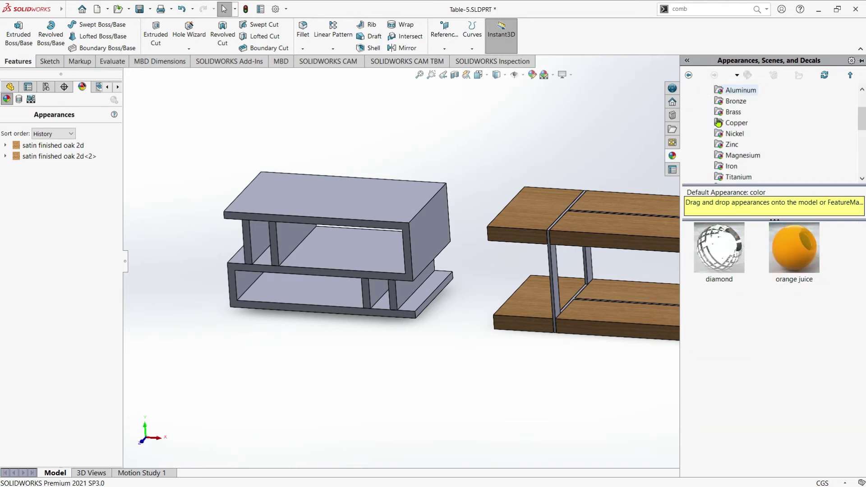
scroll(741, 171, down, 1)
scroll(744, 183, down, 1)
scroll(745, 182, down, 1)
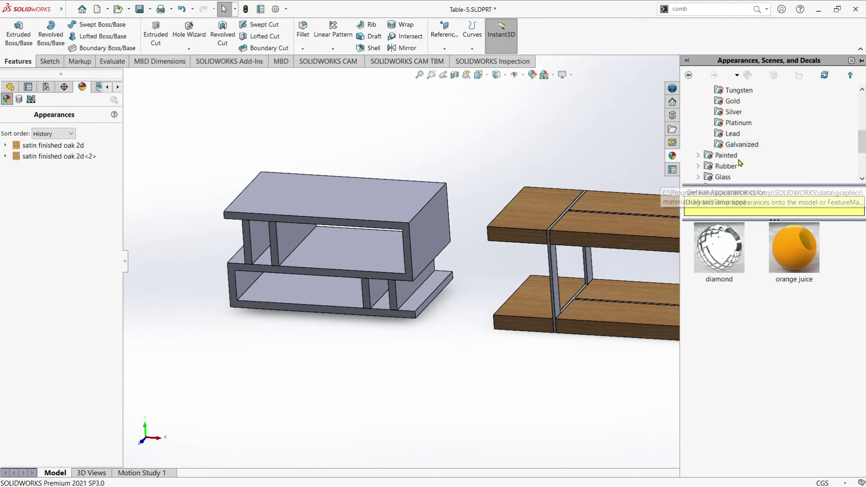
click(738, 123)
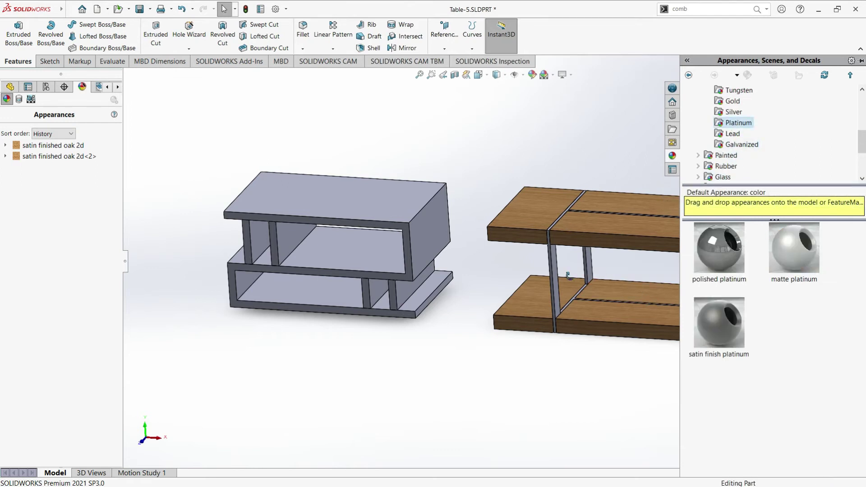
drag(794, 248, 549, 300)
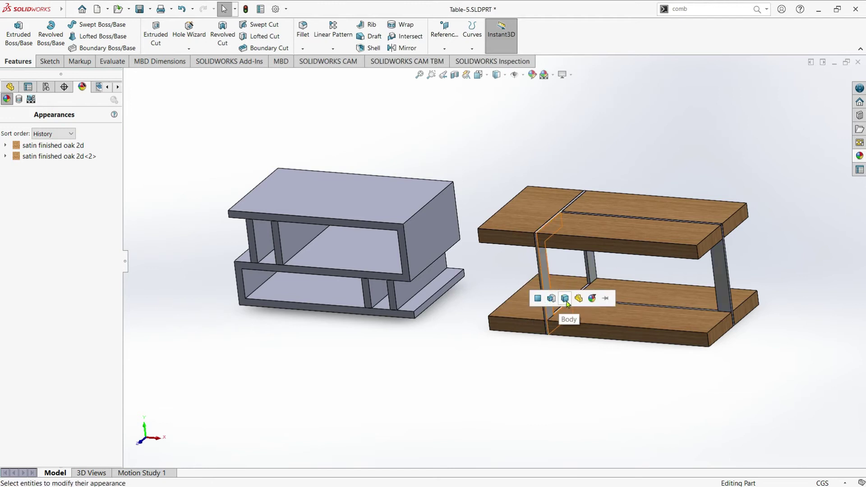
mouse_move(572, 359)
middle_down()
mouse_move(615, 308)
mouse_move(617, 334)
middle_up()
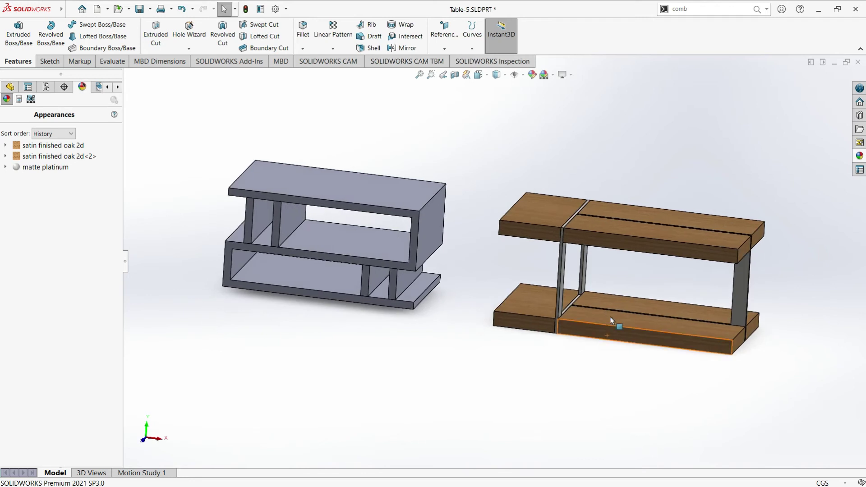
click(860, 156)
Apply black medium gloss plastic from Plastic > Medium Gloss to the shelf supports (Boss-Extrude2)
scroll(706, 125, up, 3)
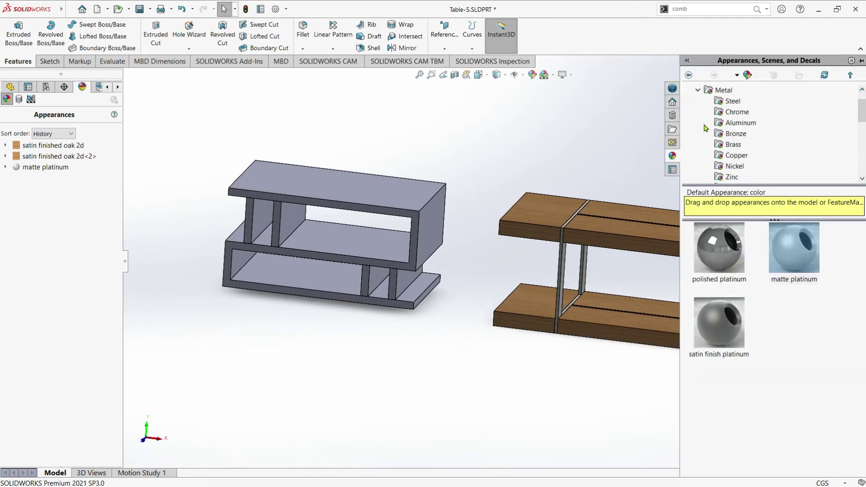
scroll(706, 126, up, 2)
click(700, 101)
click(746, 112)
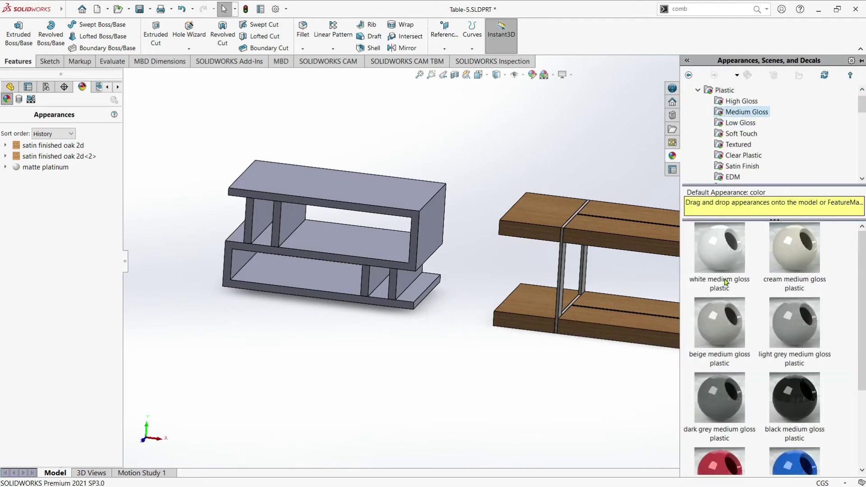
scroll(290, 183, down, 2)
scroll(415, 257, down, 1)
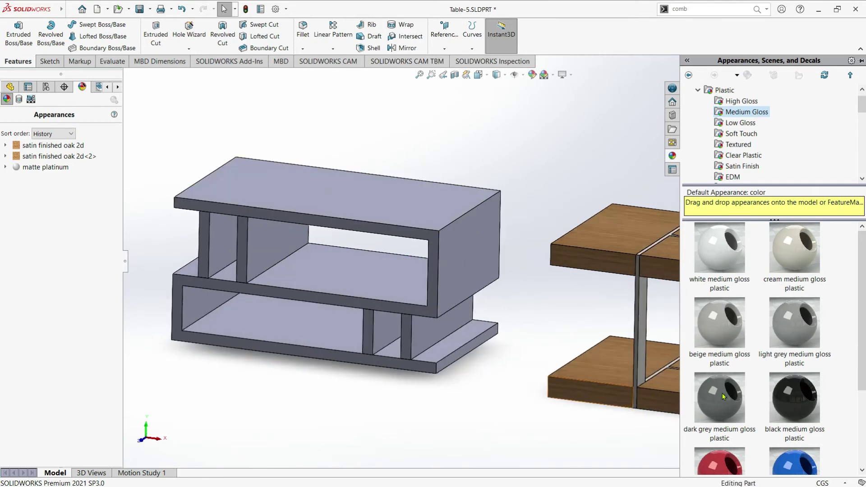
drag(723, 397, 419, 327)
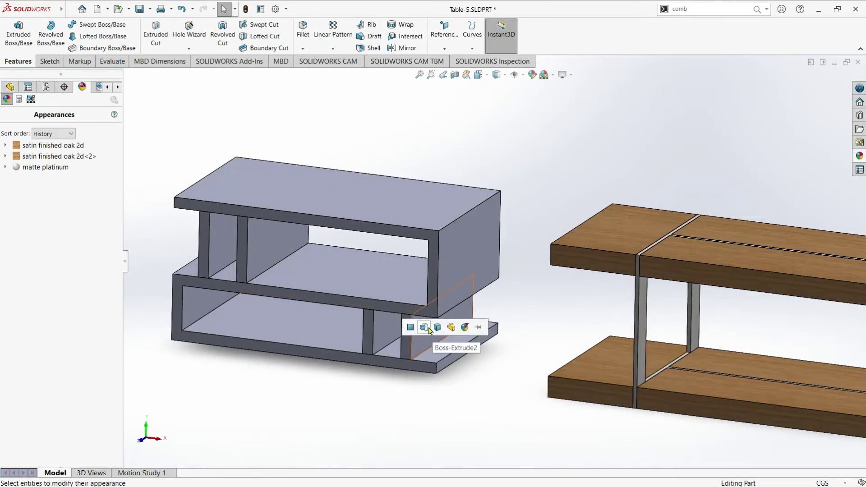
click(425, 327)
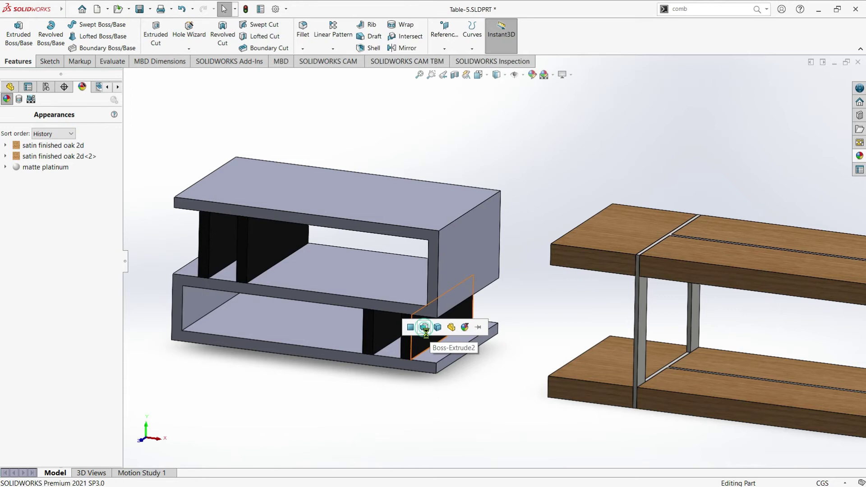
click(859, 155)
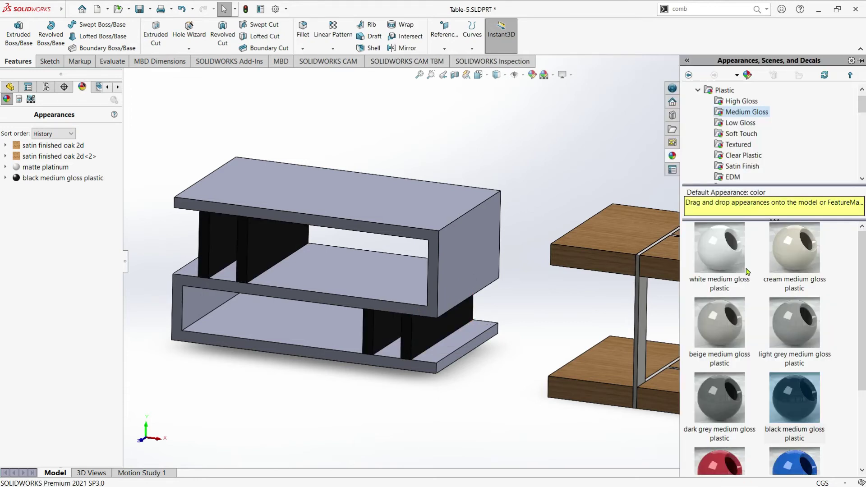
Apply porcelain from the Stone appearances to the S-shaped shelf body (Boss-Extrude1)
scroll(740, 149, down, 4)
scroll(730, 162, down, 4)
scroll(727, 171, down, 4)
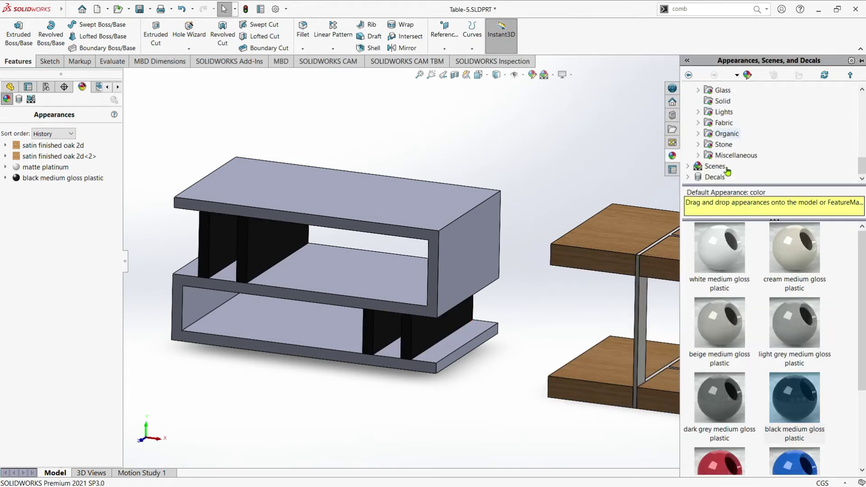
click(699, 149)
scroll(780, 169, down, 1)
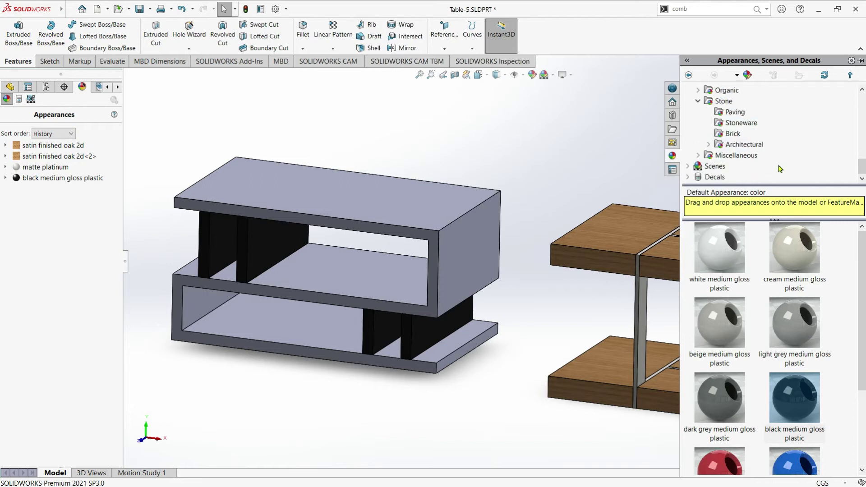
click(753, 147)
click(732, 135)
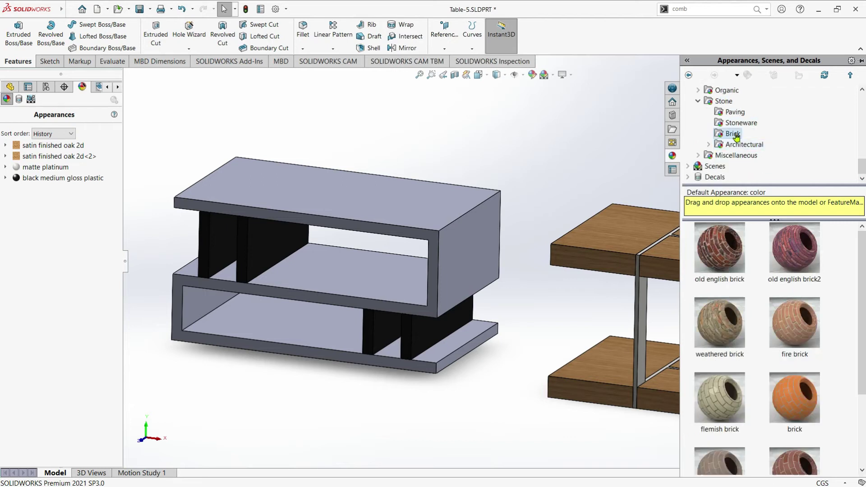
drag(723, 404, 473, 250)
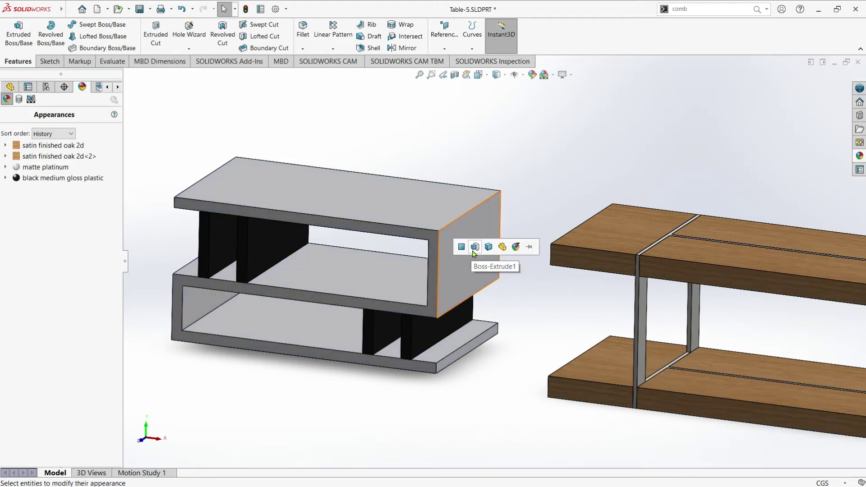
click(475, 247)
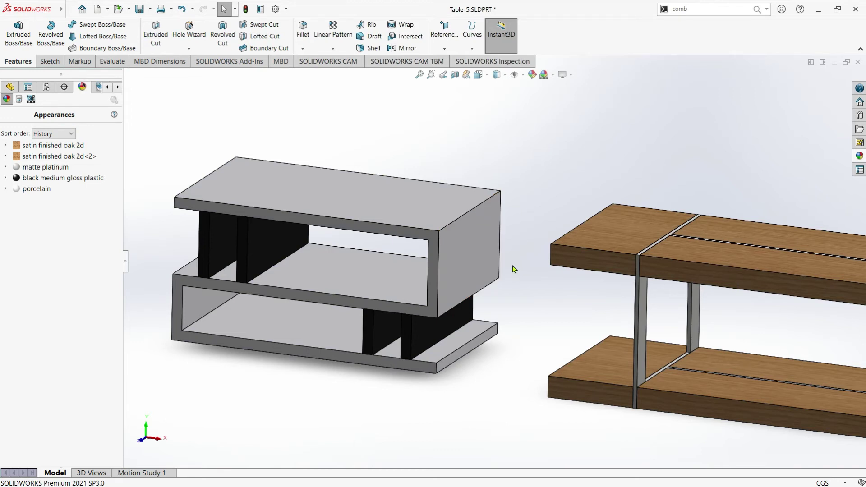
scroll(514, 269, up, 3)
middle_drag(516, 270, 502, 276)
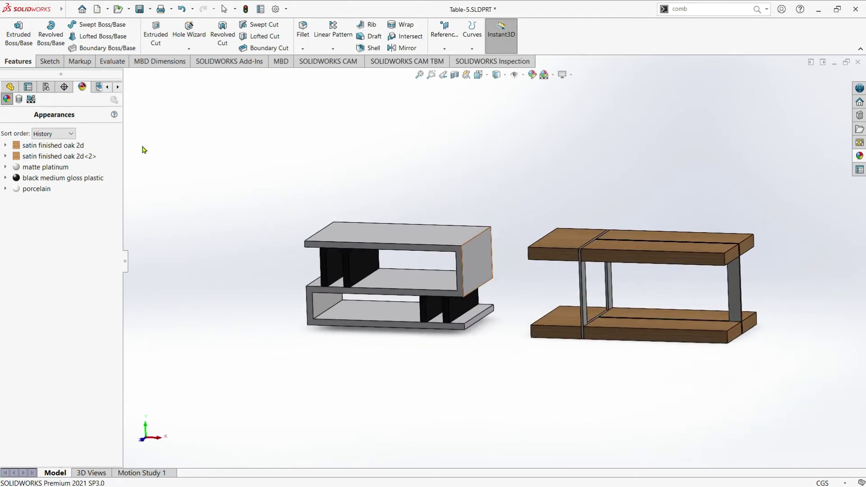
Choose Add Camera from the Camera item in the Scene, Lights, and Cameras list
key(Down)
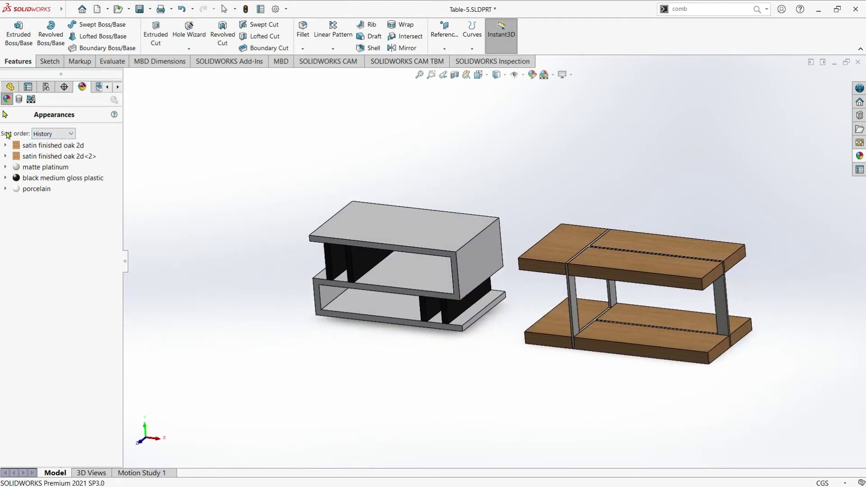
click(31, 99)
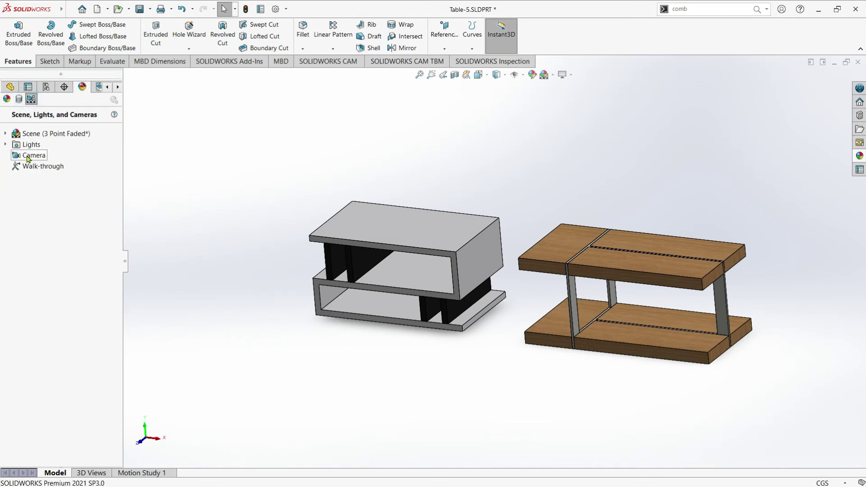
right_click(28, 159)
click(61, 161)
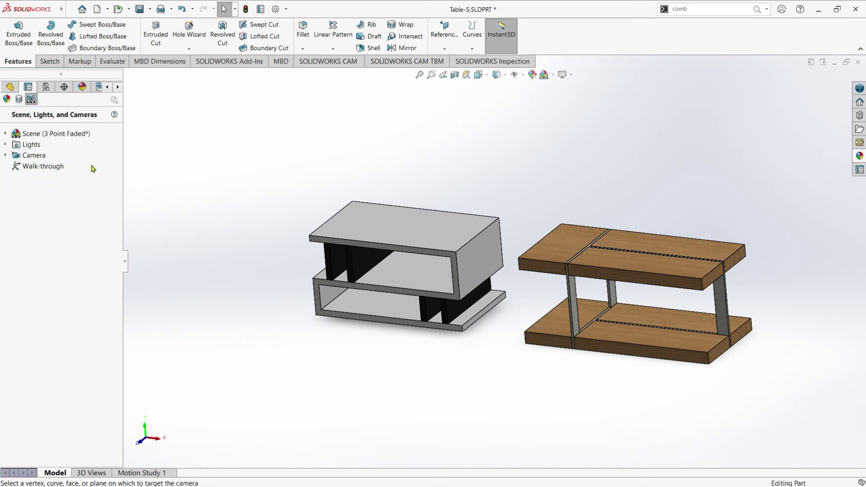
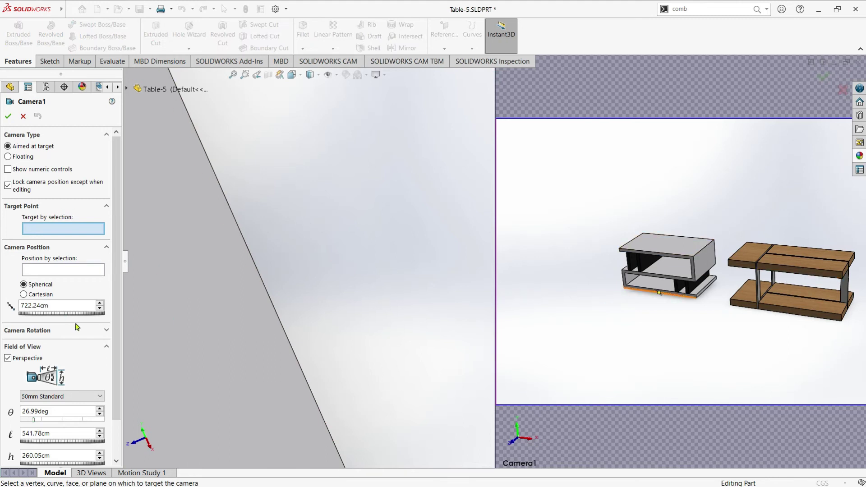
Set Camera1's aspect ratio to 16:9 and reframe it so both tables appear larger
scroll(109, 311, down, 2)
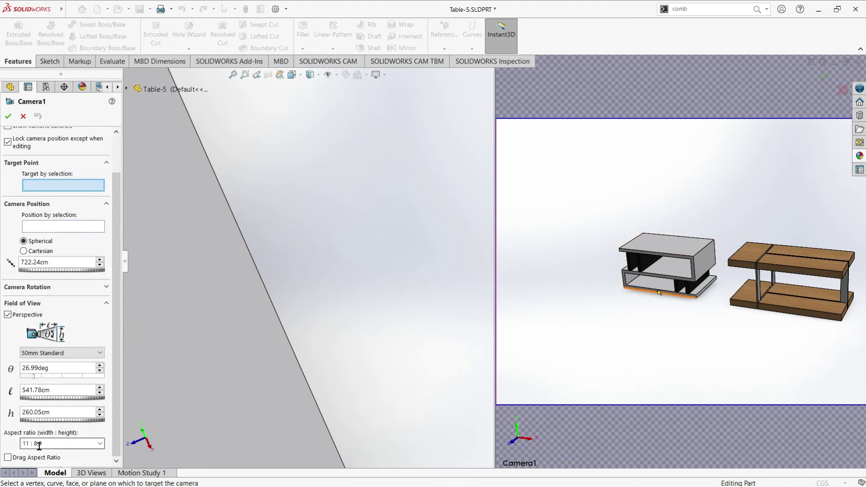
click(102, 444)
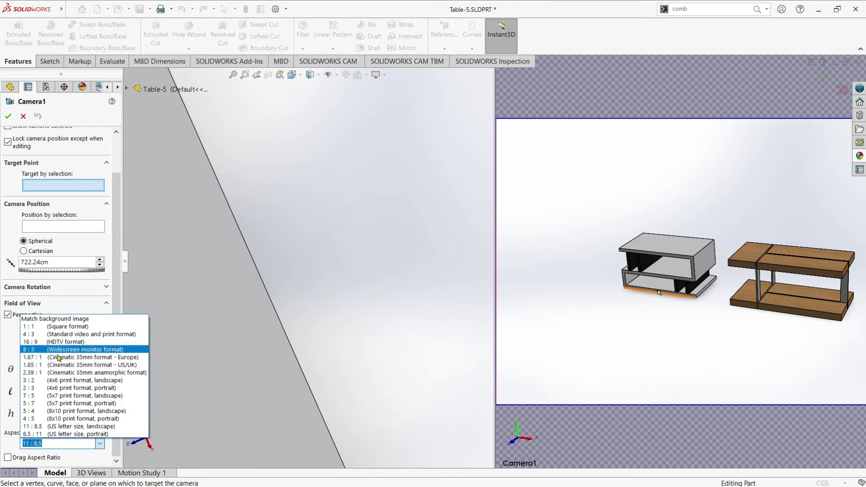
click(61, 342)
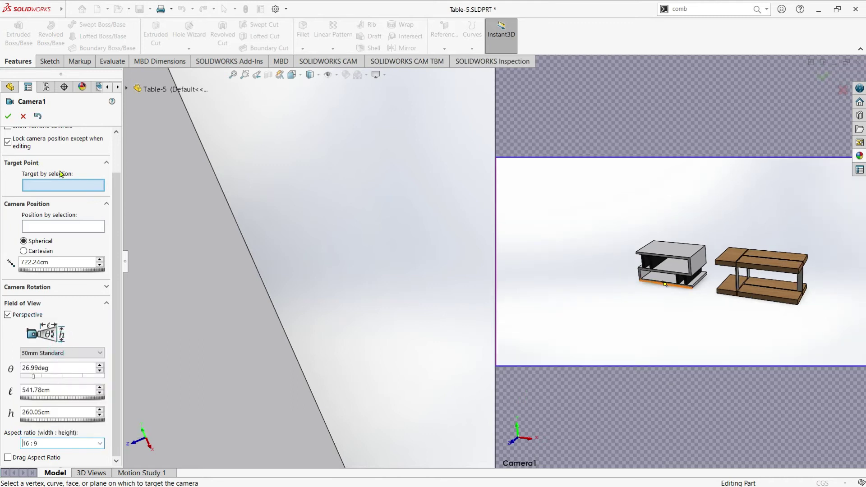
scroll(726, 265, down, 3)
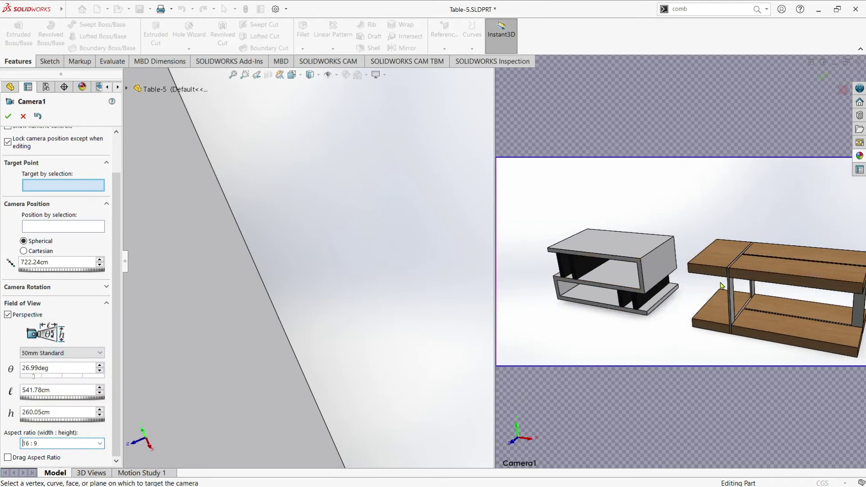
ctrl+middle_drag(708, 296, 563, 297)
drag(622, 290, 555, 324)
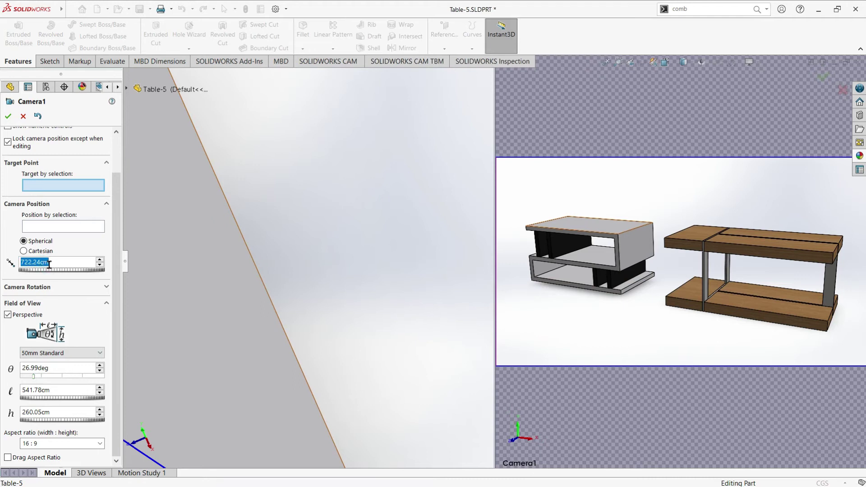
Try Camera1 distances of 700, 800 and 650 cm, settling on 690 cm
key(Return)
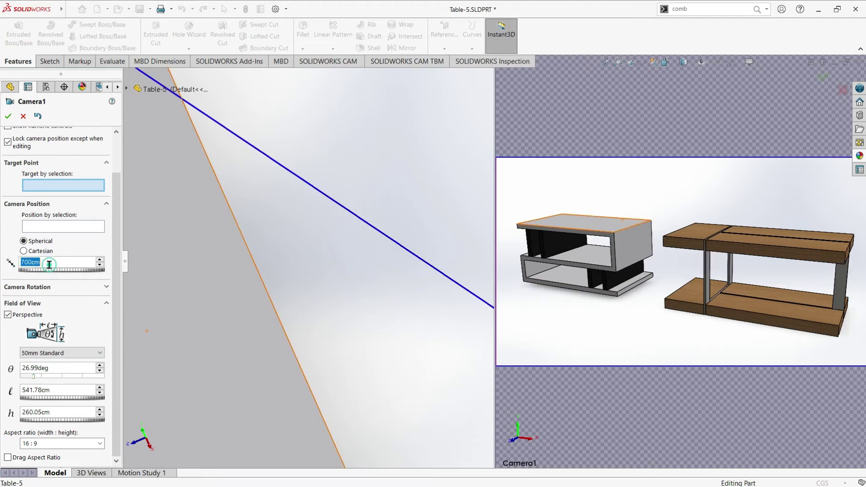
text(650)
key(Return)
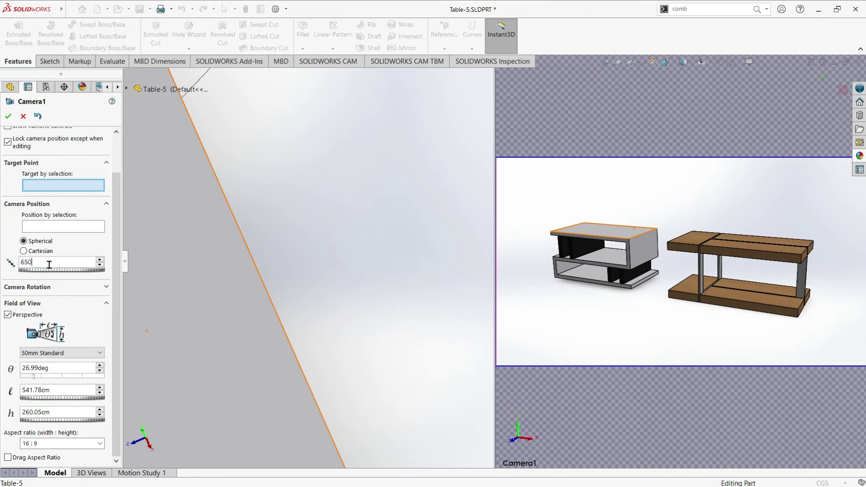
key(Return)
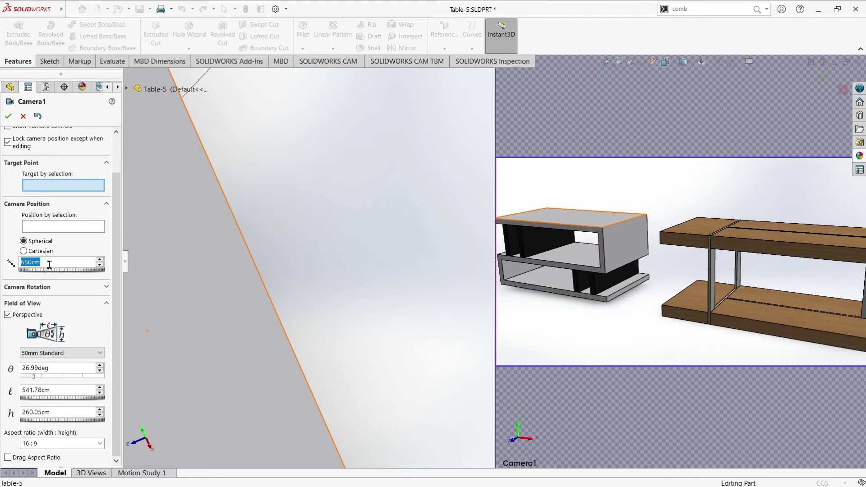
text(690)
key(Return)
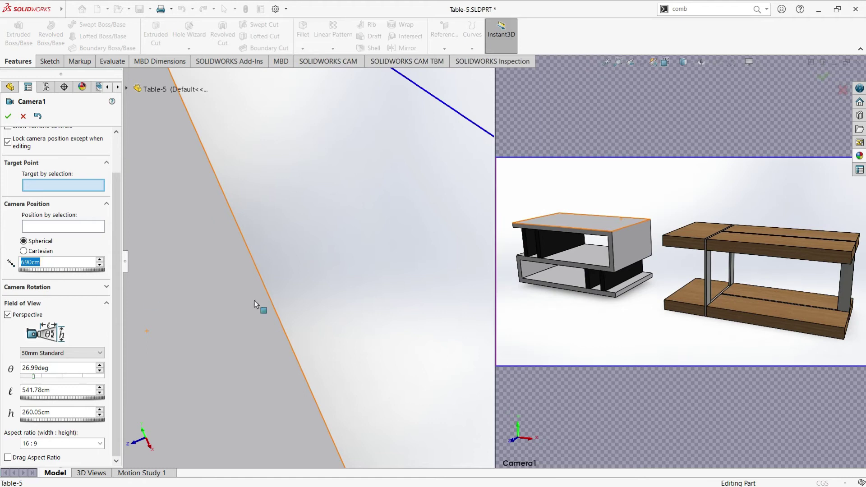
Target Camera1 at the shelf table's bottom board for a closer, lower view
drag(708, 311, 714, 310)
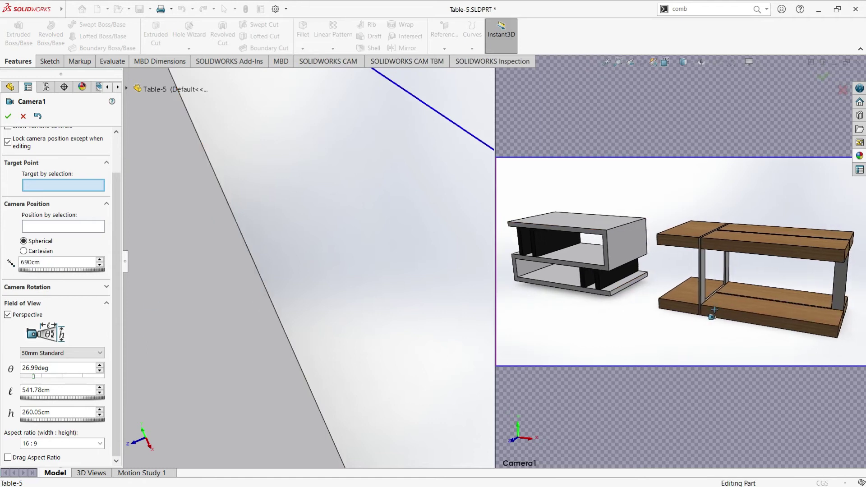
click(717, 321)
mouse_move(685, 239)
mouse_down()
mouse_move(717, 290)
mouse_move(672, 332)
mouse_up()
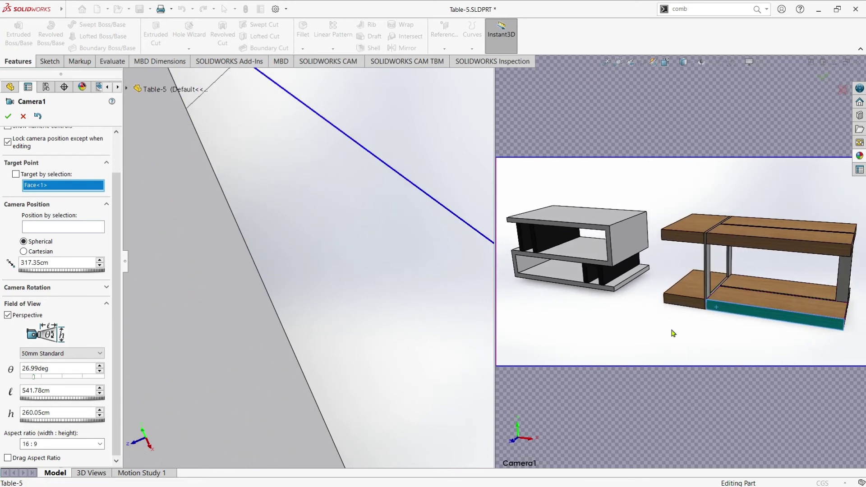
mouse_move(619, 298)
mouse_down()
mouse_move(628, 327)
mouse_move(638, 299)
mouse_move(680, 325)
mouse_move(626, 284)
mouse_move(657, 296)
mouse_up()
drag(686, 261, 692, 256)
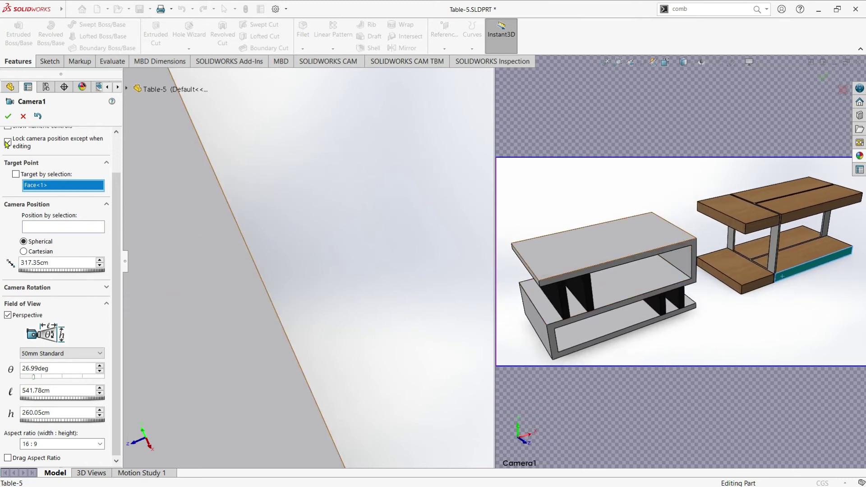
Accept Camera1's settings and view the model through Camera1
click(8, 116)
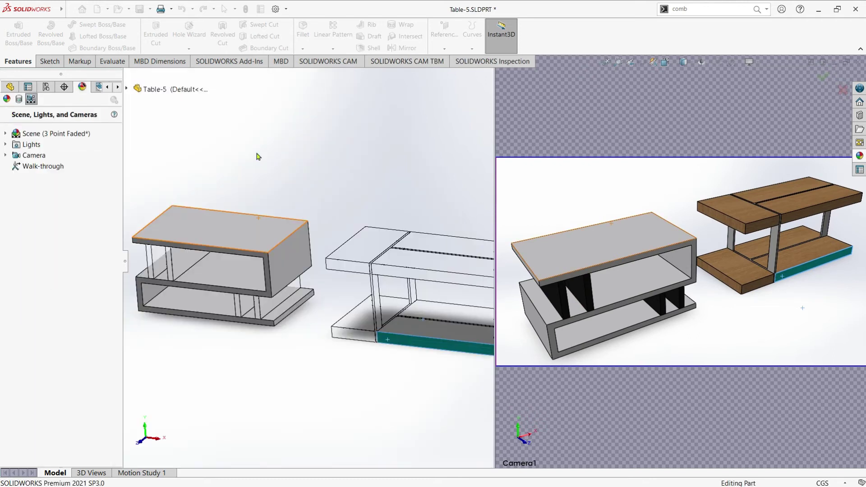
double_click(15, 154)
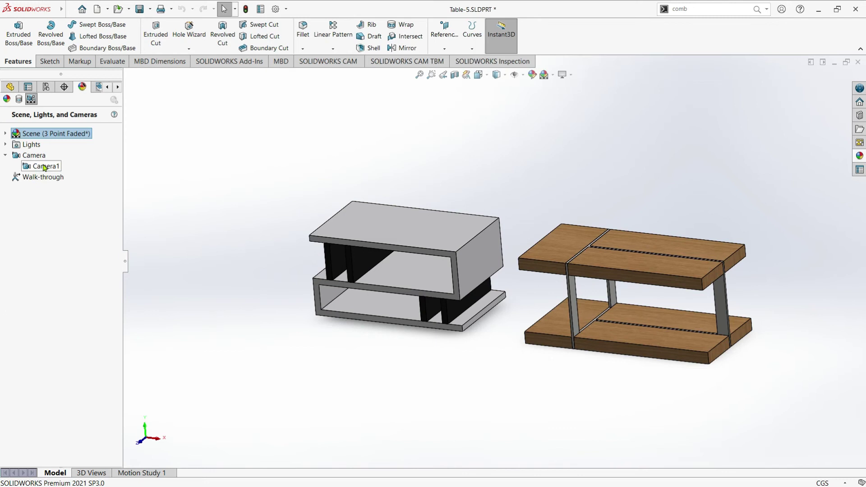
right_click(45, 168)
click(77, 239)
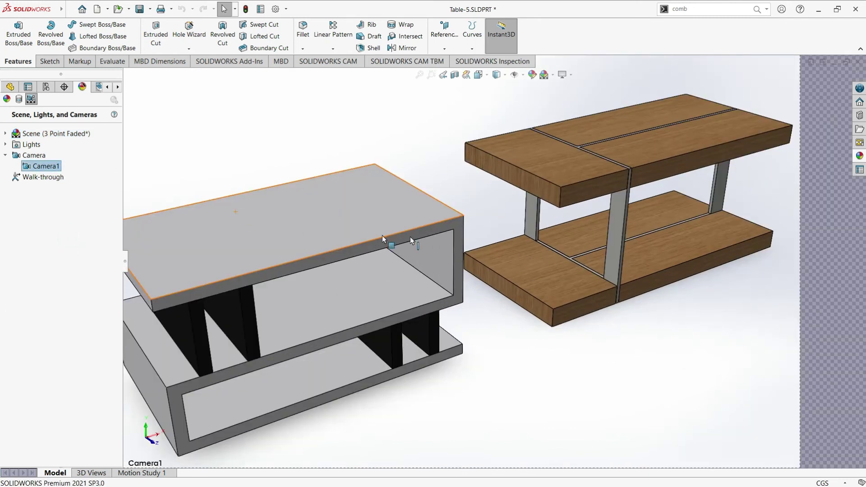
click(122, 261)
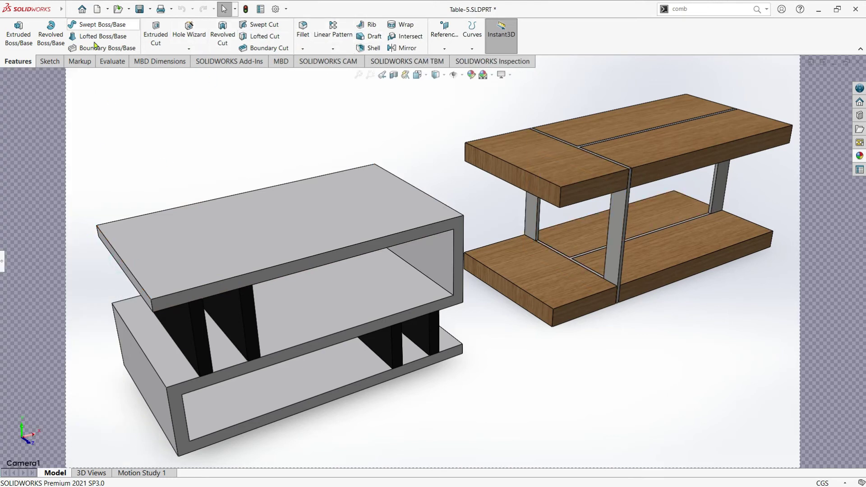
Enable the PhotoView 360 add-in and look at its render options
click(210, 61)
click(65, 31)
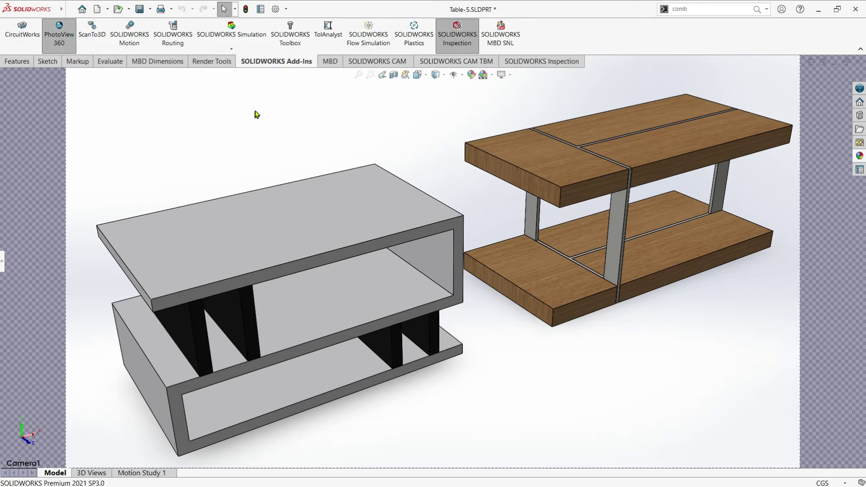
click(199, 63)
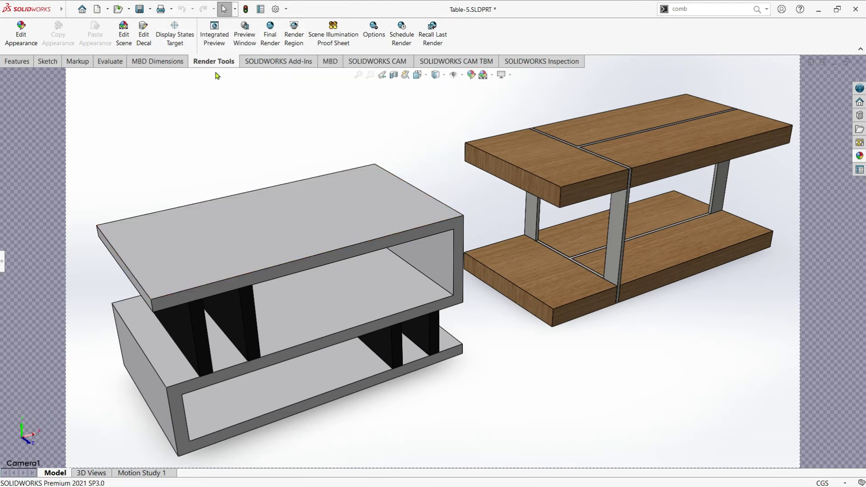
click(383, 37)
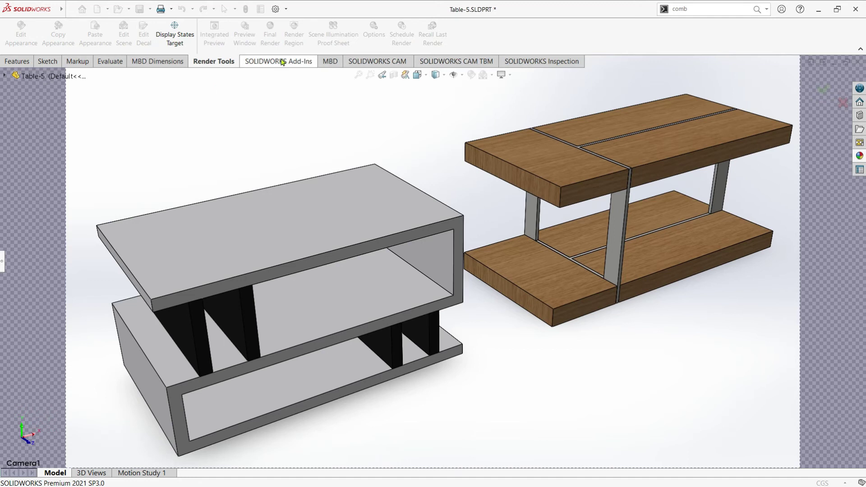
click(206, 62)
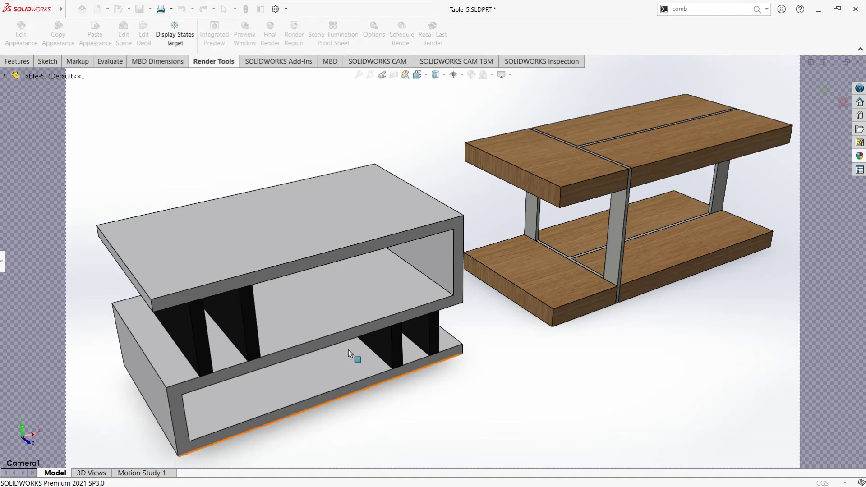
Return to an isometric view and rotate both tables to a flatter angle
click(178, 61)
click(211, 65)
key(ctrl+7)
click(159, 62)
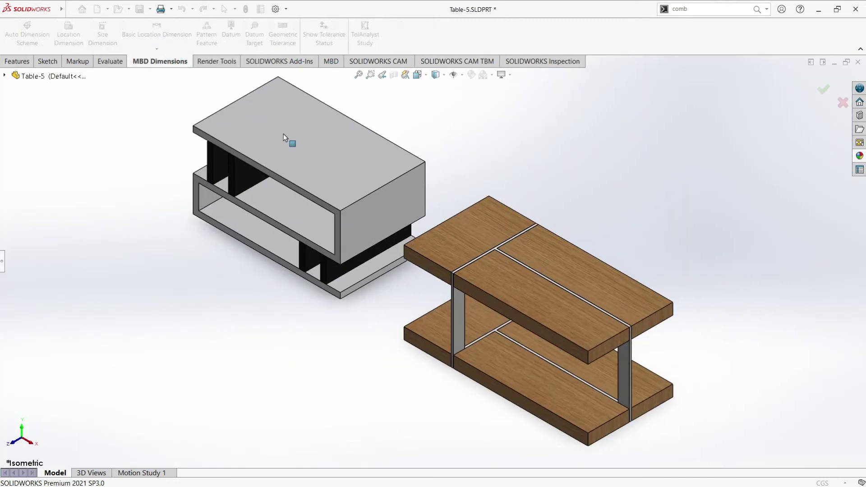
click(277, 60)
middle_drag(440, 270, 666, 144)
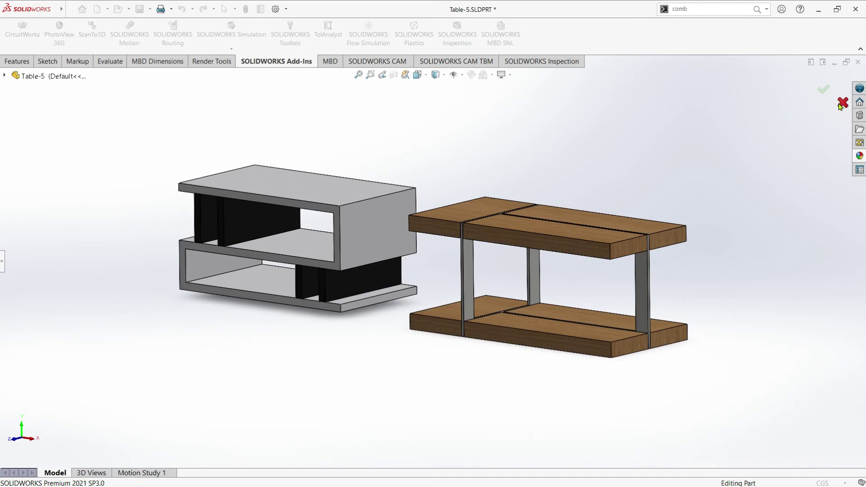
Set PhotoView 360 to output 3000 × 2400 JPEGs into D:\My Works\New and review render quality
click(2, 266)
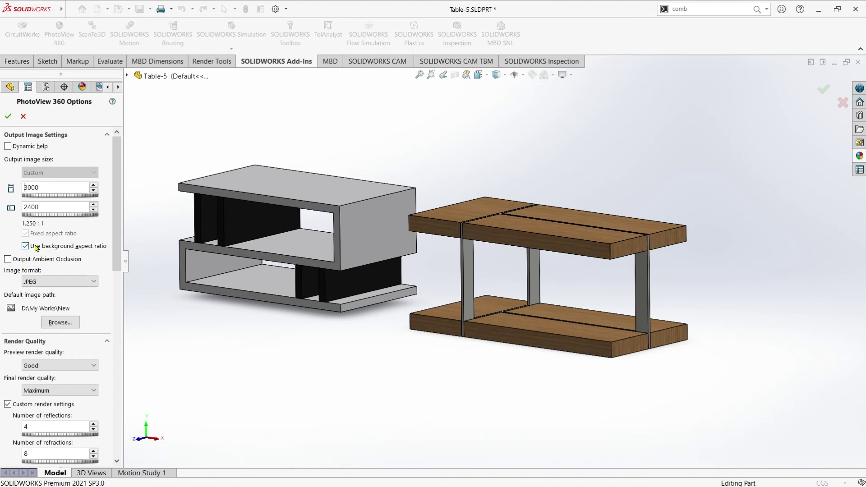
click(56, 324)
click(584, 346)
scroll(113, 264, down, 5)
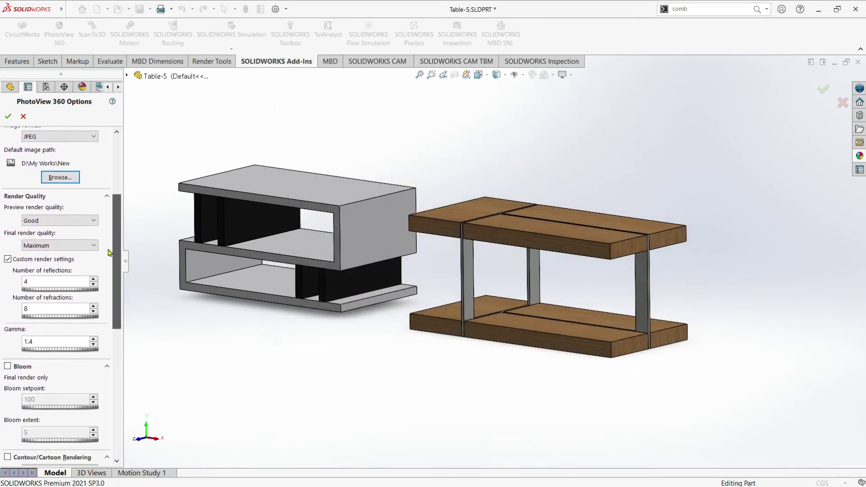
mouse_move(115, 329)
mouse_down()
mouse_move(117, 455)
mouse_move(145, 170)
mouse_up()
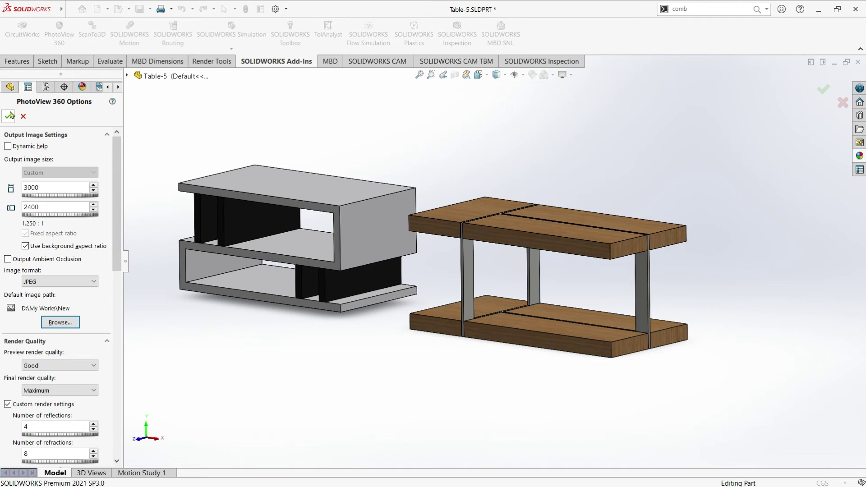
Accept the render options, switch to Camera1's view and run a final render
key(Return)
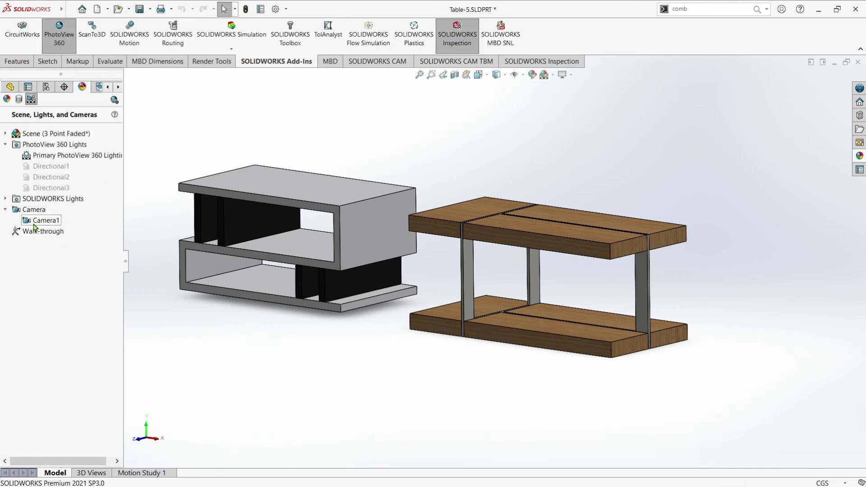
right_click(34, 226)
click(56, 298)
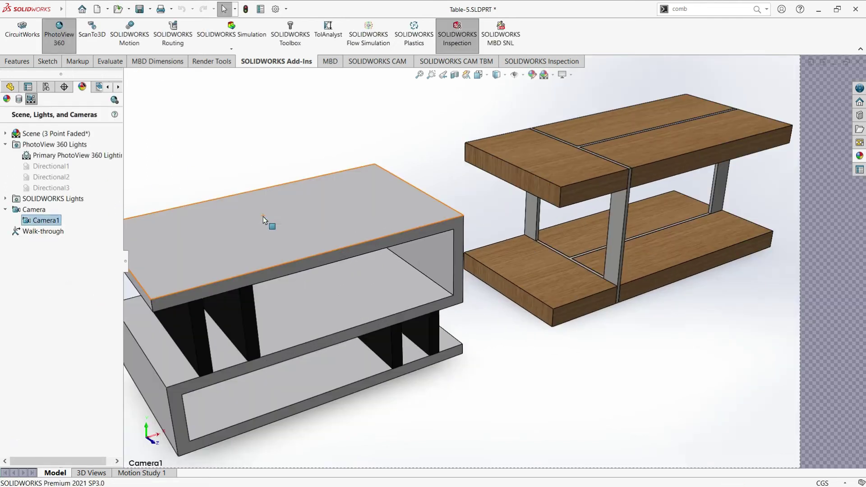
click(204, 62)
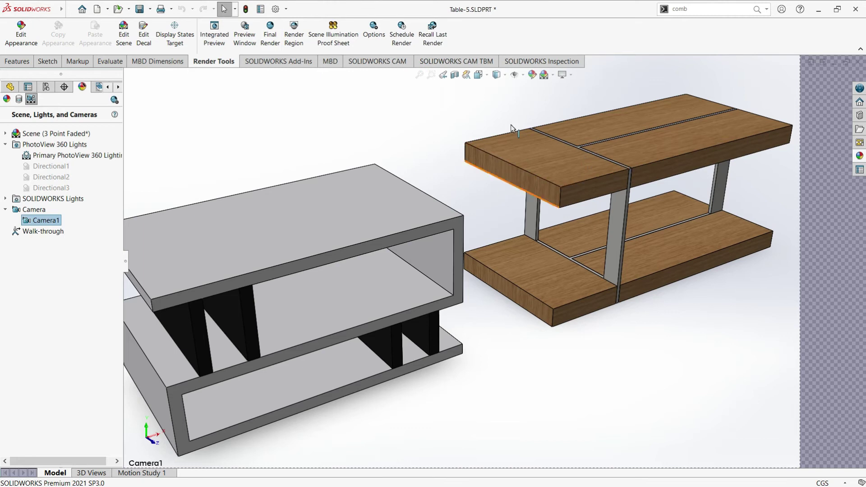
click(272, 39)
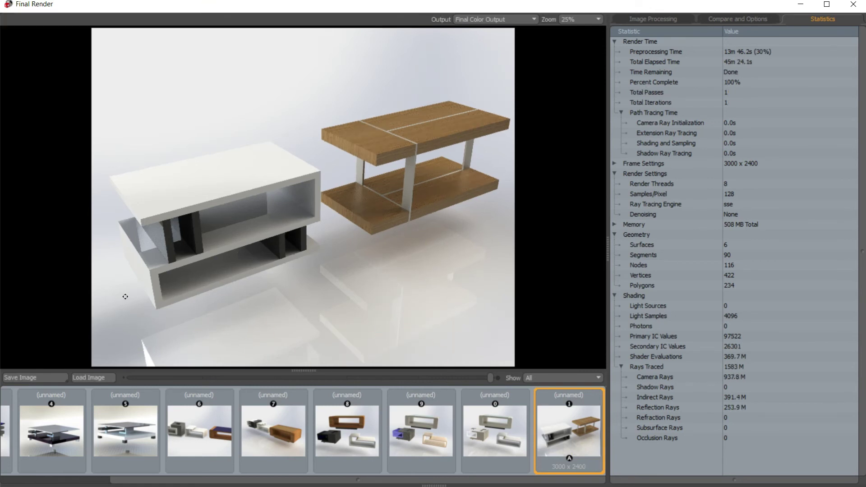
Save the final render as table-5.JPG in the New folder
click(21, 377)
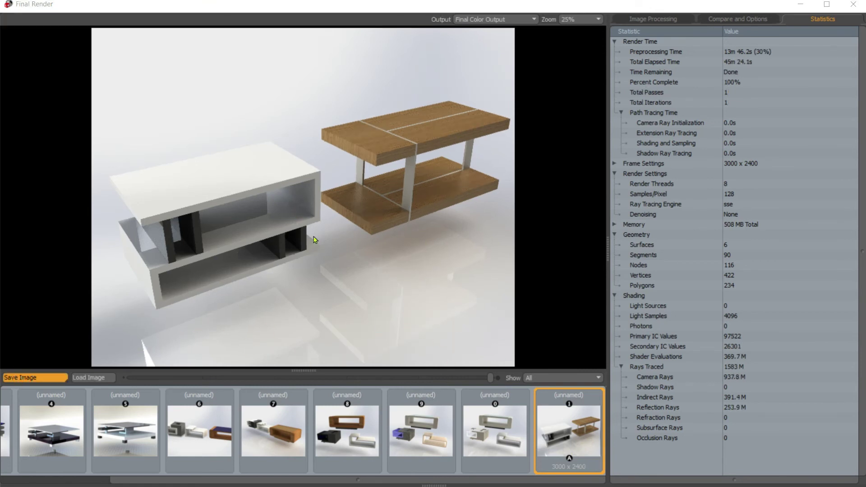
text(t)
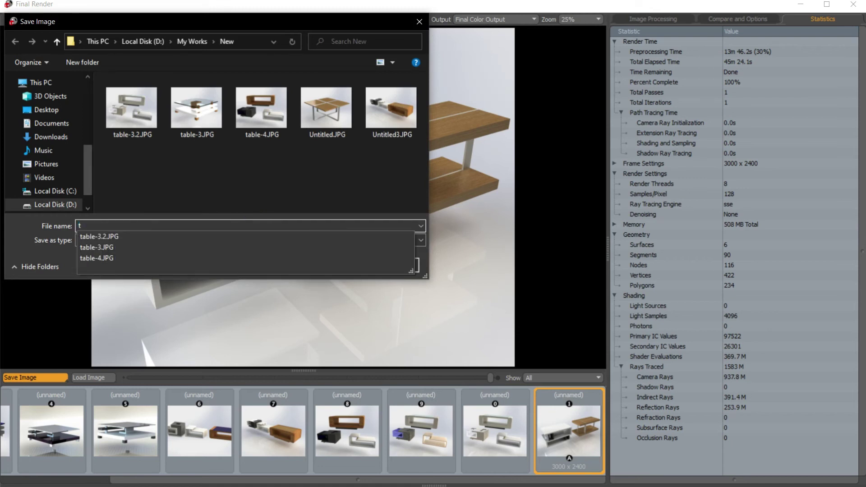
text(able-5)
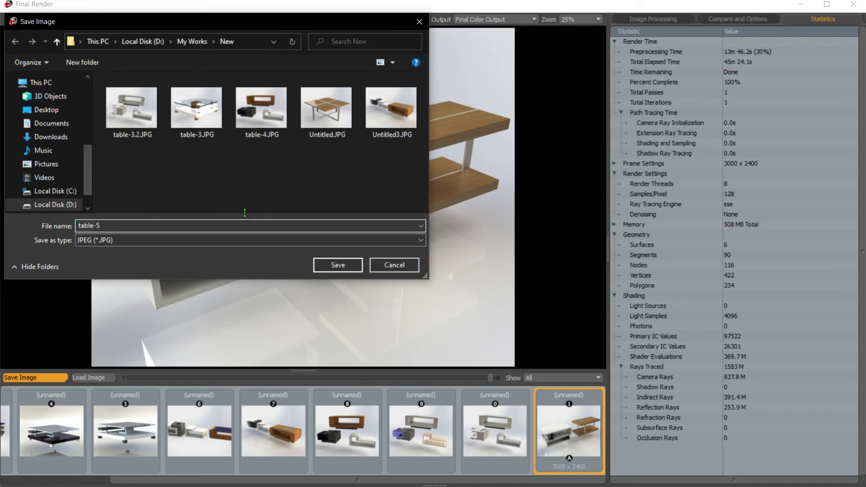
click(331, 265)
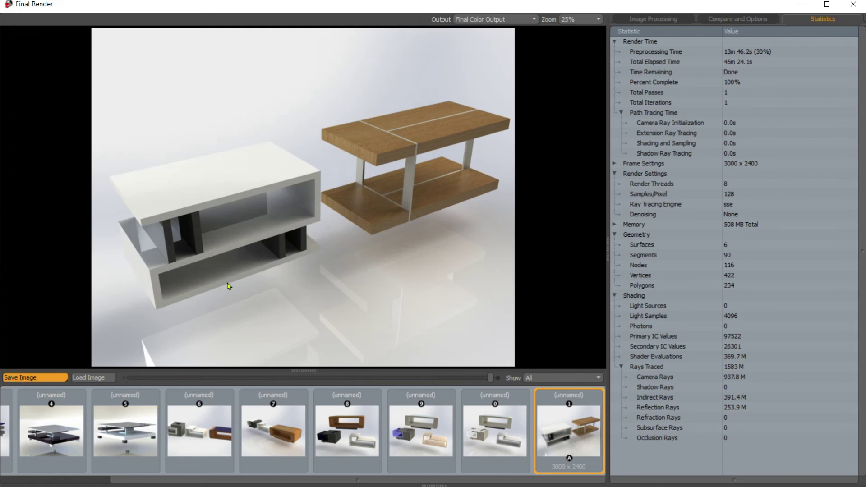
Preview the saved table-5.JPG from the Save Image dialog
click(40, 381)
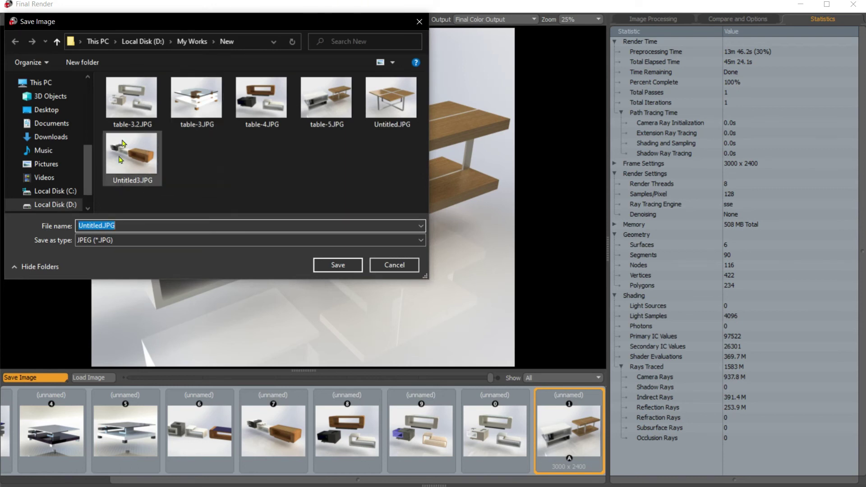
right_click(318, 99)
click(347, 123)
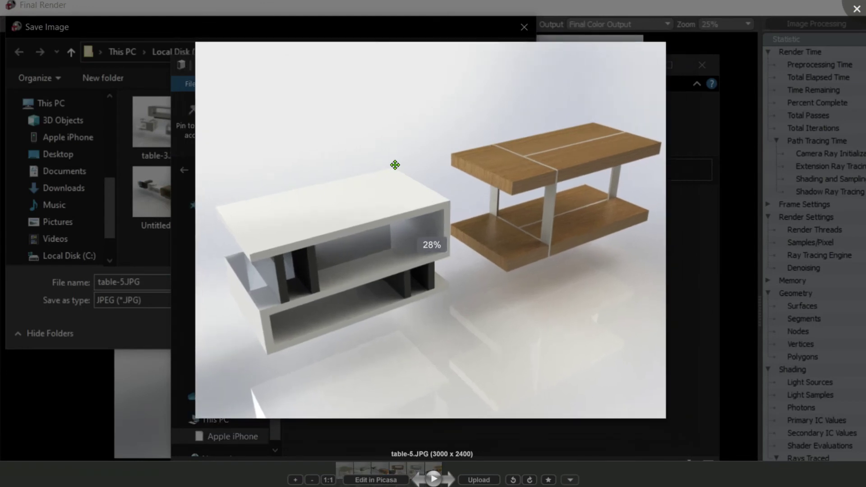
Zoom into the table-5.JPG render to inspect both tables up close
scroll(488, 268, up, 3)
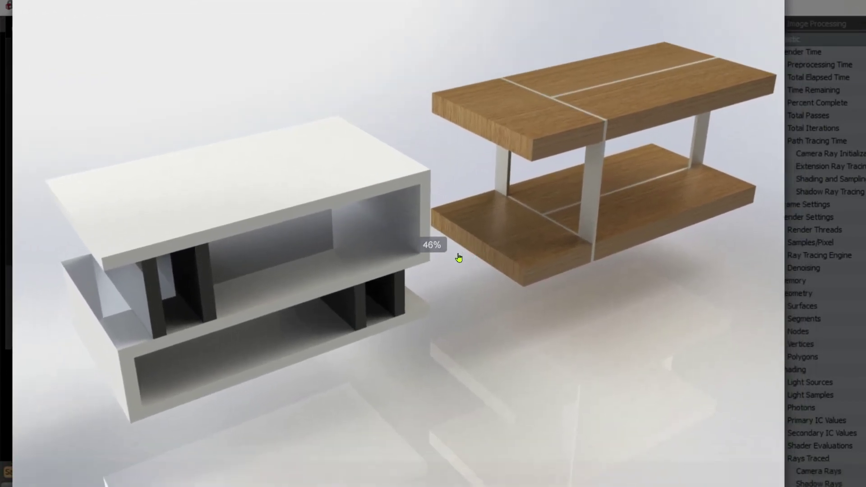
scroll(483, 251, up, 2)
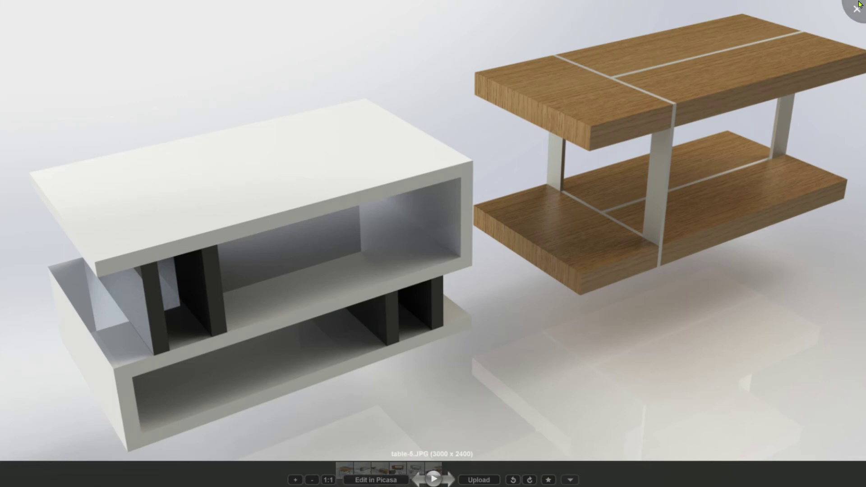
Close the photo viewer, the Save Image dialog and the Final Render windows
click(856, 9)
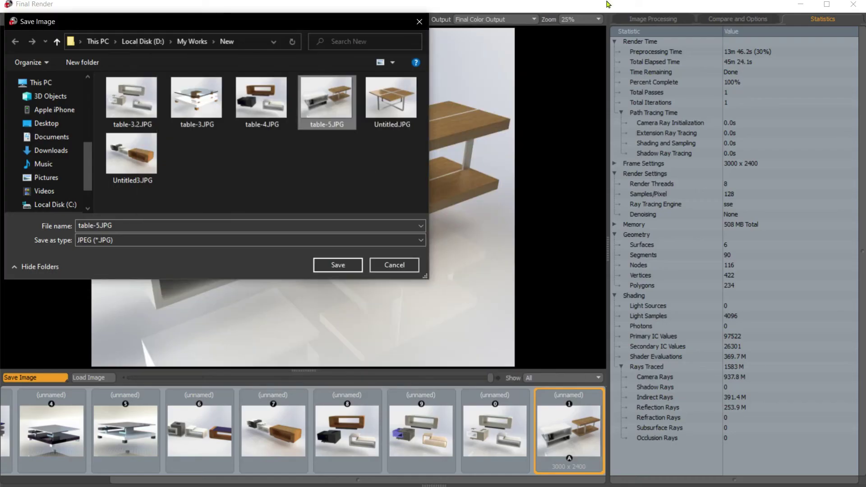
click(388, 265)
click(853, 5)
click(711, 73)
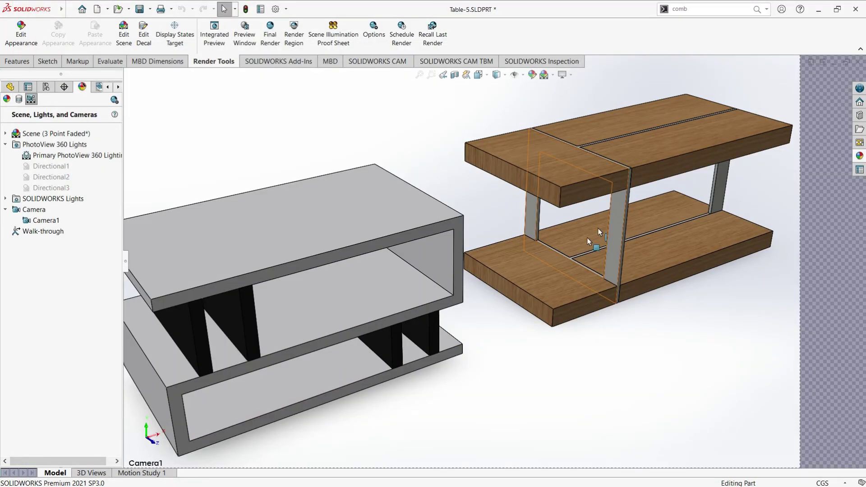
Add a new camera targeted at a shelf table edge and move it closer
right_click(41, 221)
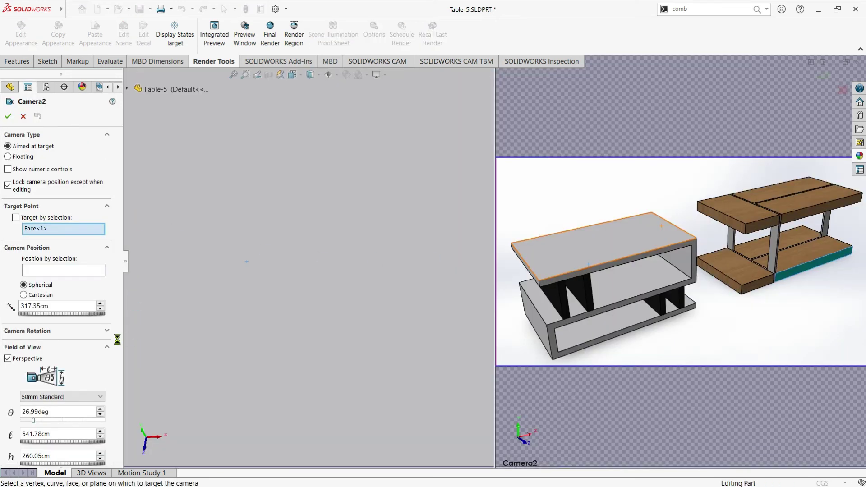
scroll(121, 364, down, 3)
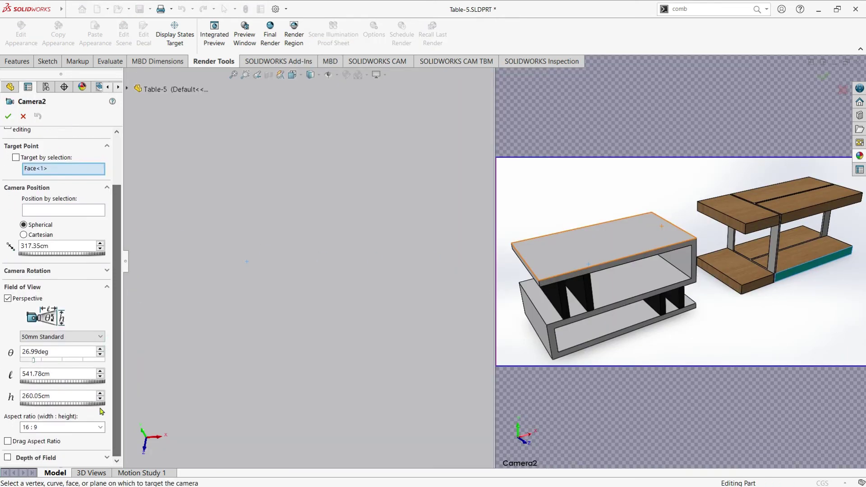
click(119, 230)
click(662, 266)
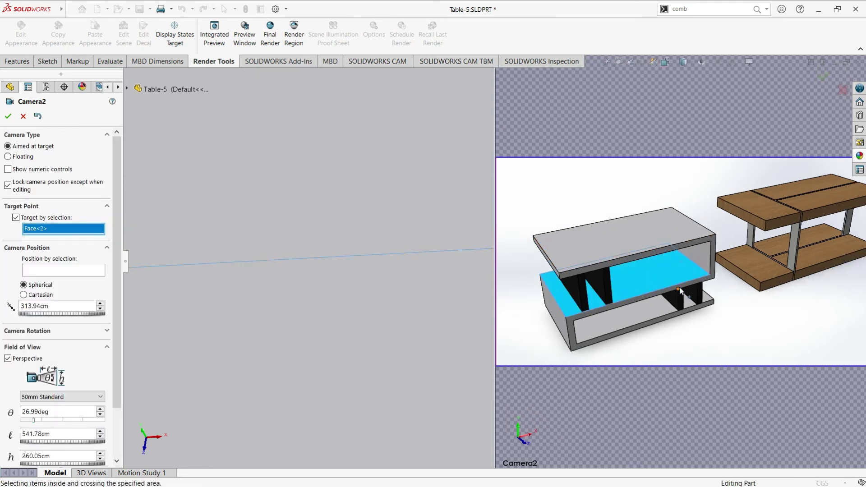
click(649, 251)
mouse_move(648, 253)
mouse_down()
mouse_move(844, 244)
mouse_move(825, 264)
mouse_up()
Swing the camera to an angled view and shorten its distance to about 242 cm
middle_drag(719, 282, 702, 282)
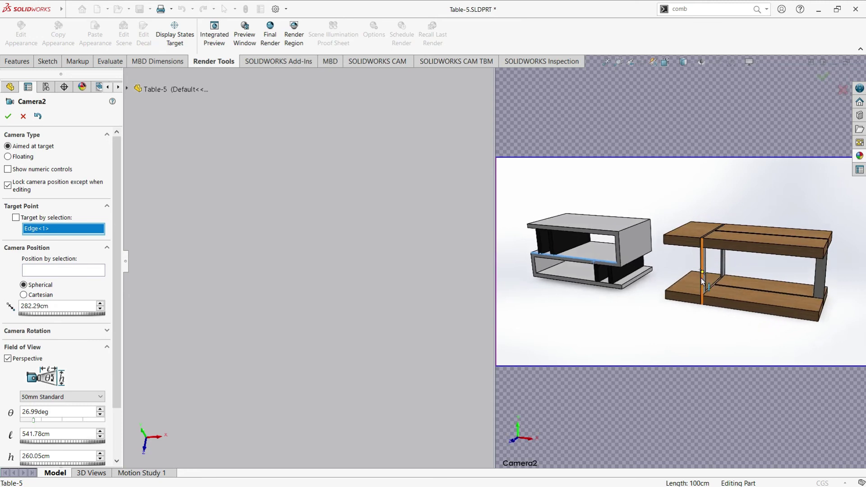
drag(45, 317, 2, 326)
key(Left)
key(Left)
key(Left)
key(Left)
key(Left)
key(Left)
key(Left)
key(Left)
key(Left)
key(Left)
key(Left)
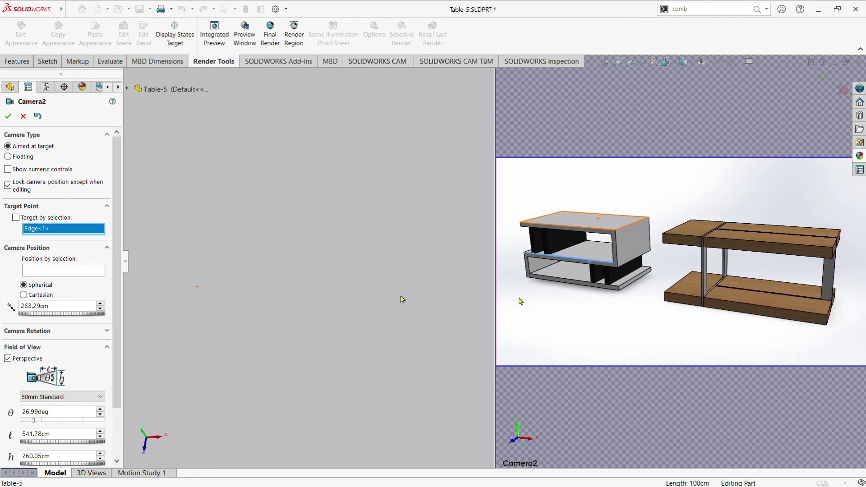
key(Left)
key(Left)
key(Left)
key(Left)
key(Left)
key(Left)
key(Left)
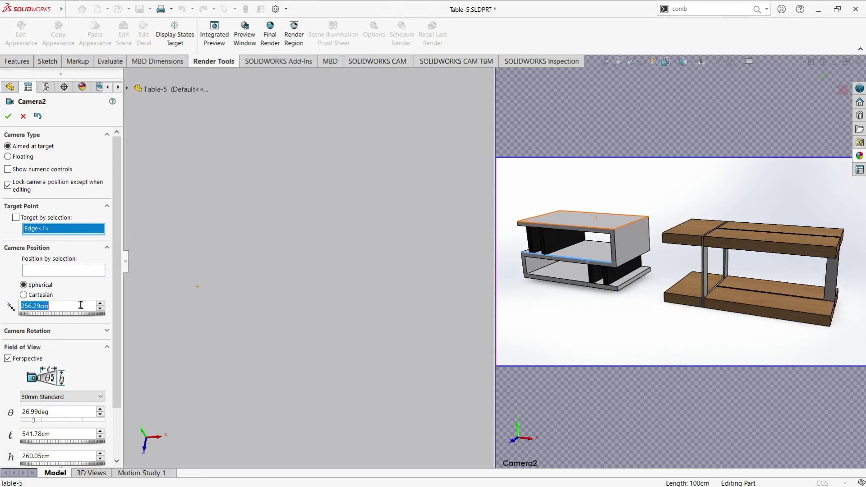
key(Left)
key(Left)
key(Left)
key(Left)
key(Left)
key(Left)
key(Left)
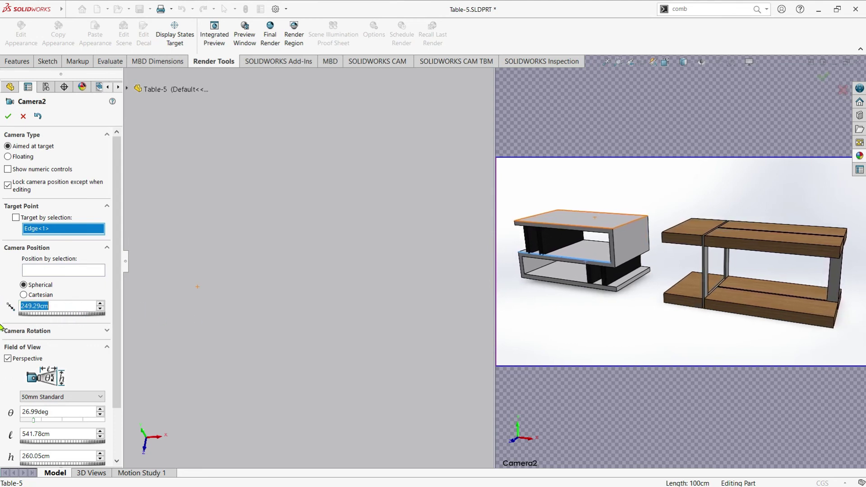
drag(53, 315, 2, 315)
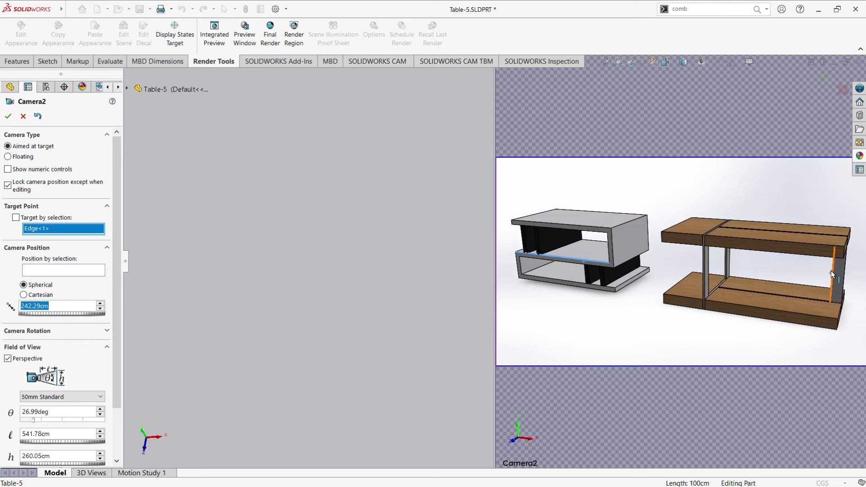
Re-aim Camera2 at Edge<2>, lower it to a near-front view, and confirm
click(747, 285)
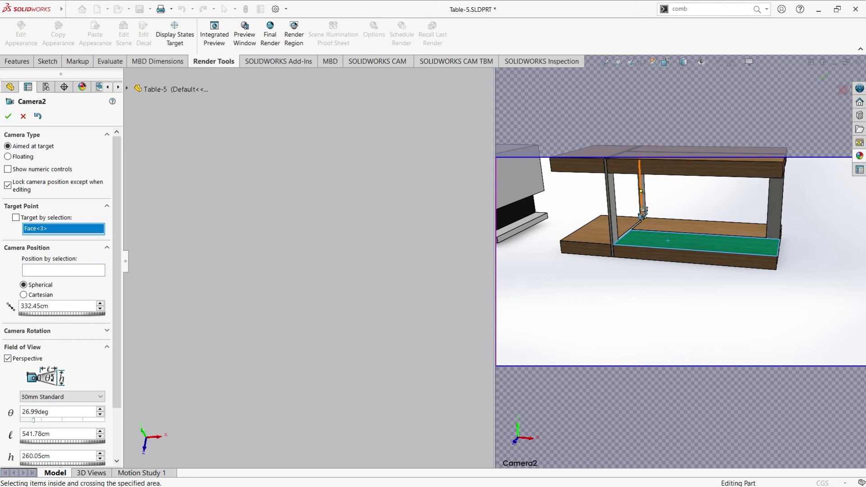
drag(642, 212, 720, 246)
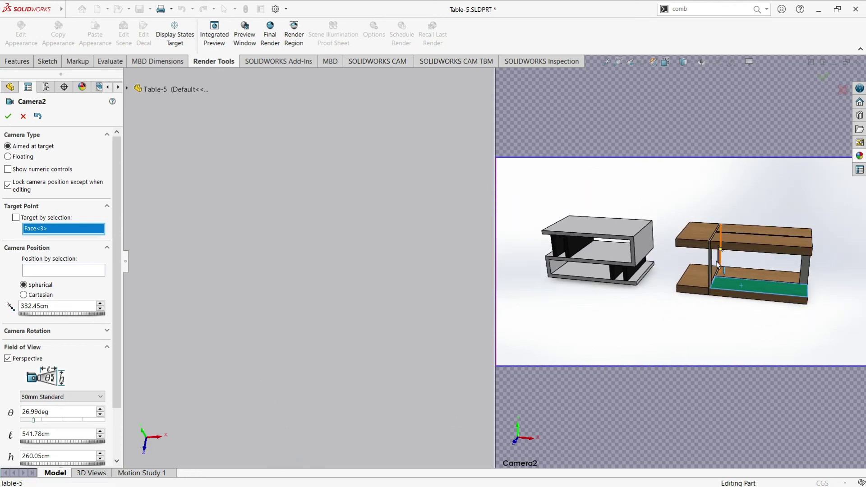
click(717, 262)
mouse_move(720, 273)
mouse_down()
mouse_move(716, 257)
mouse_move(711, 268)
mouse_move(696, 269)
mouse_move(754, 266)
mouse_up()
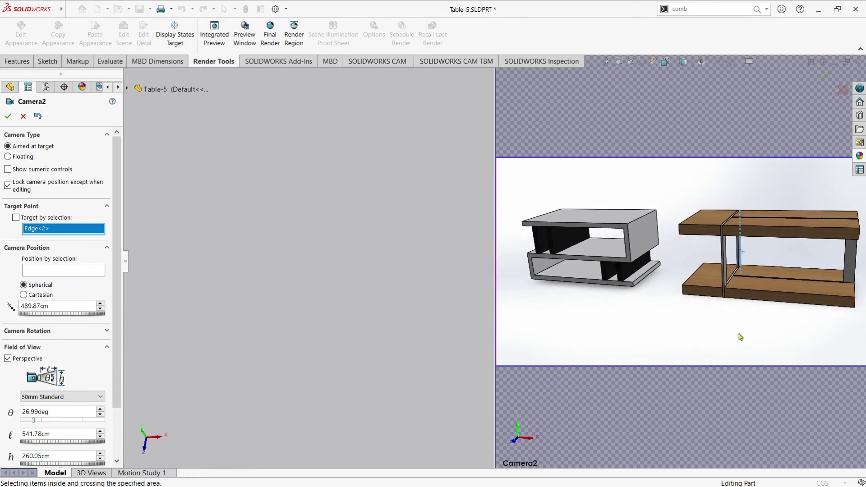
mouse_move(746, 320)
mouse_down()
mouse_move(740, 305)
mouse_move(758, 296)
mouse_move(747, 309)
mouse_move(753, 316)
mouse_move(744, 294)
mouse_move(755, 310)
mouse_move(732, 321)
mouse_up()
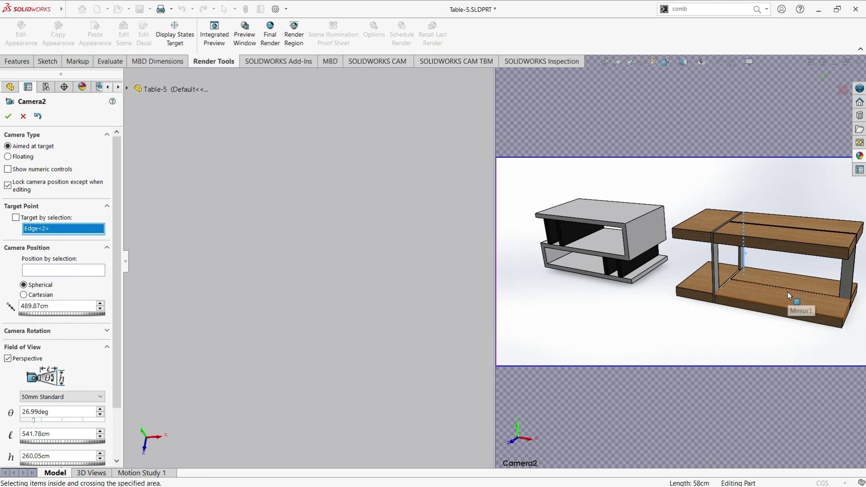
drag(54, 314, 44, 315)
scroll(606, 344, down, 2)
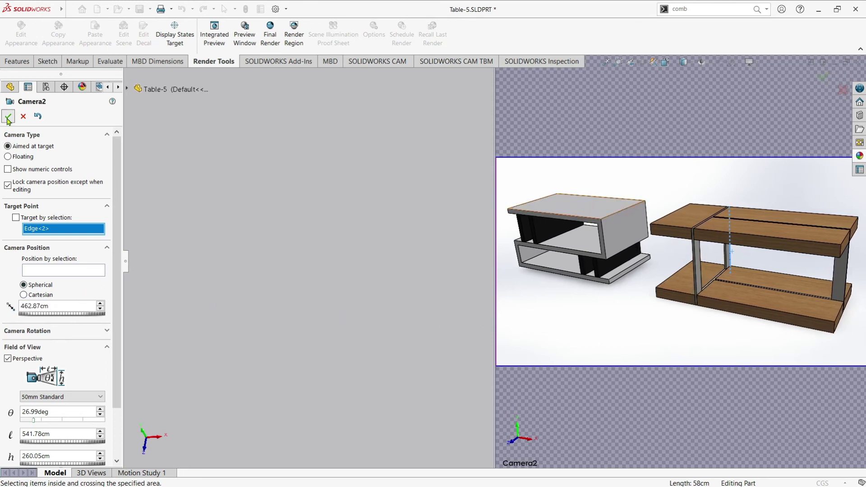
click(8, 117)
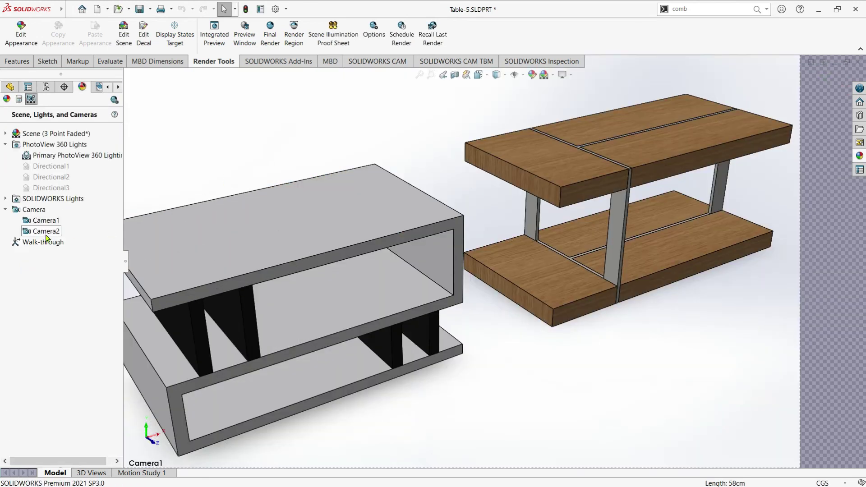
View through Camera2, then switch to isometric and orbit to a near-front view
right_click(46, 236)
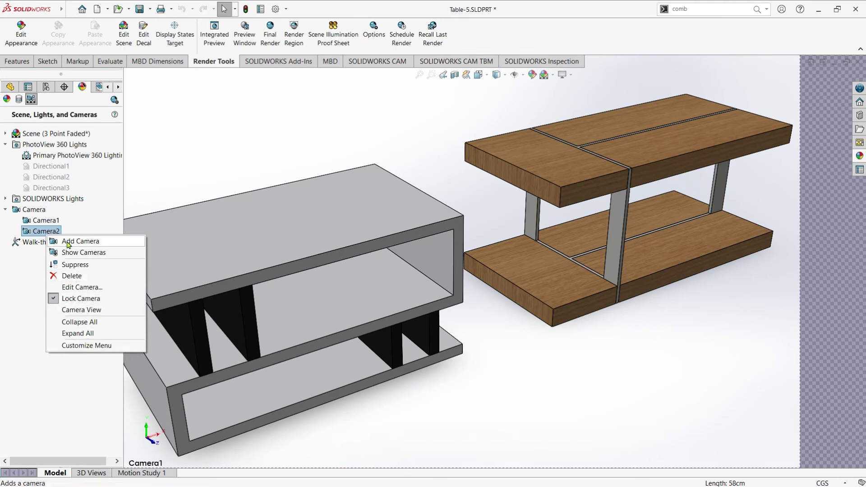
click(78, 310)
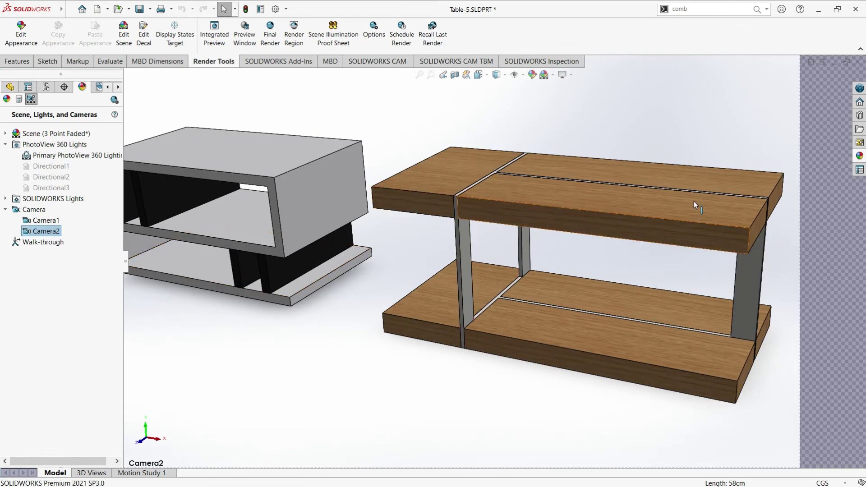
click(859, 155)
scroll(705, 142, up, 3)
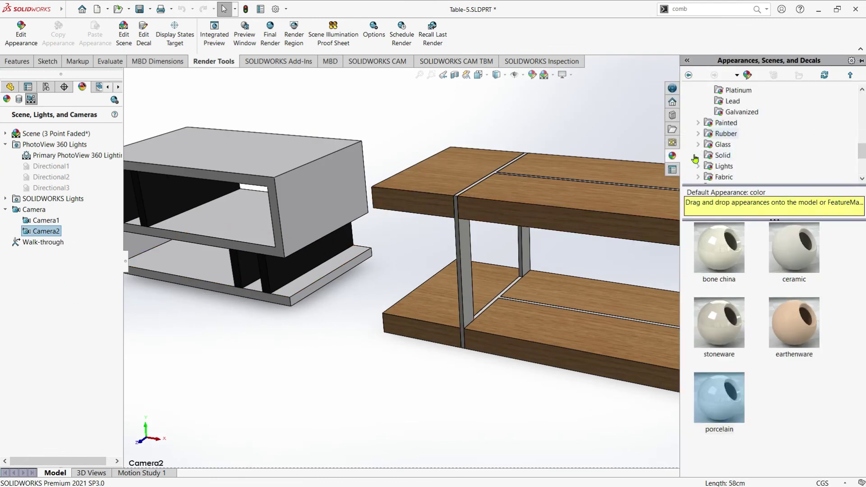
click(478, 74)
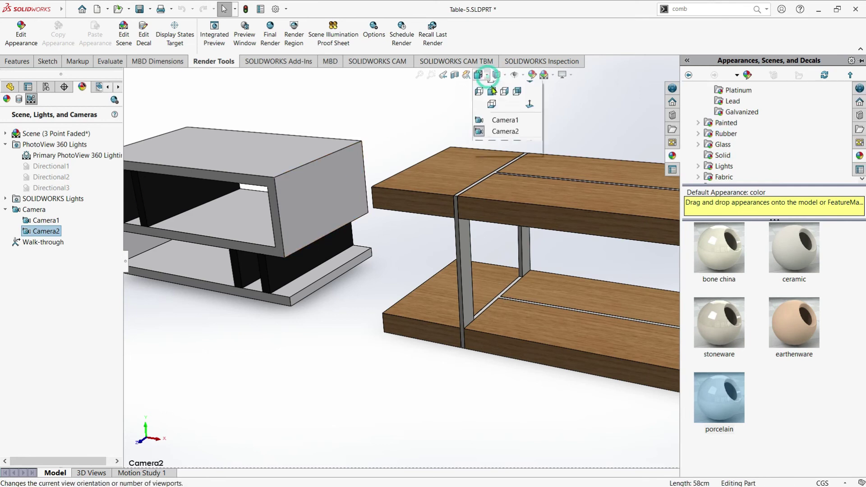
click(524, 101)
mouse_move(643, 320)
middle_down()
mouse_move(642, 248)
mouse_move(607, 280)
middle_up()
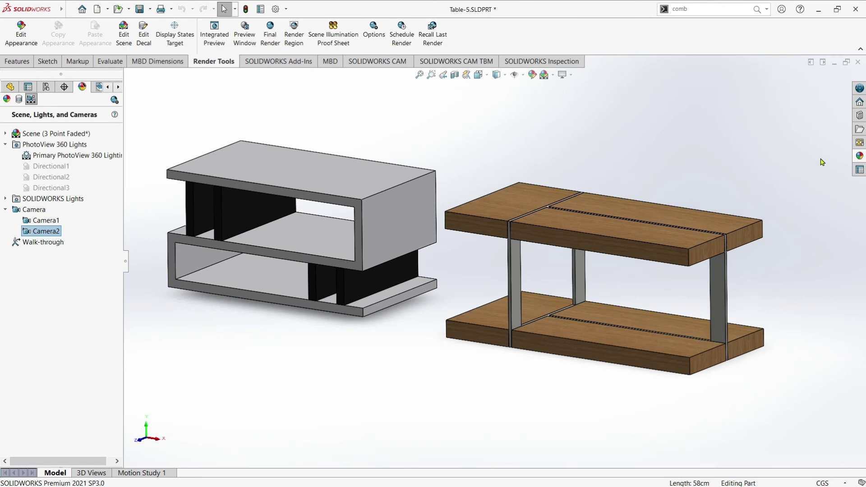
Try polished and satin mahogany wood appearances on the left table
click(859, 157)
scroll(730, 113, down, 5)
scroll(731, 128, down, 2)
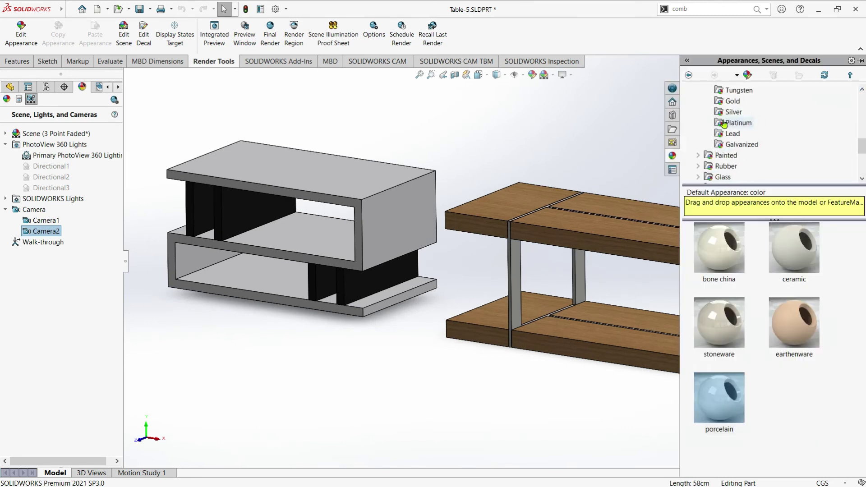
scroll(728, 168, down, 5)
scroll(708, 136, up, 1)
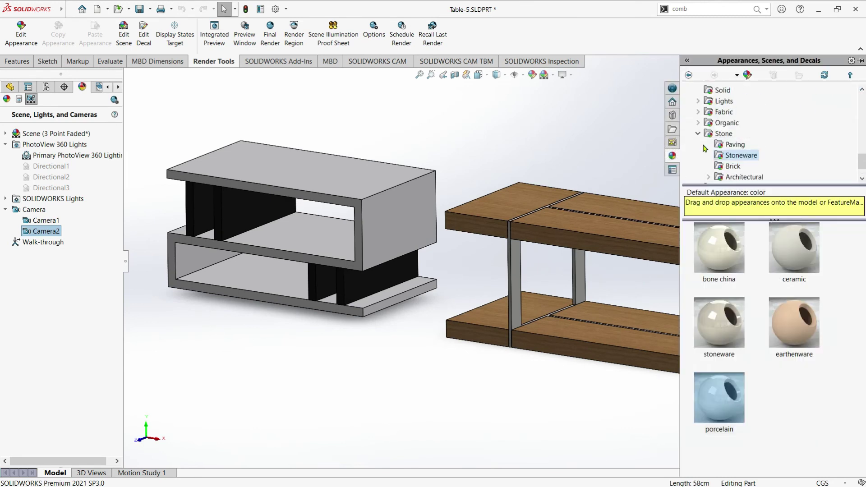
click(705, 126)
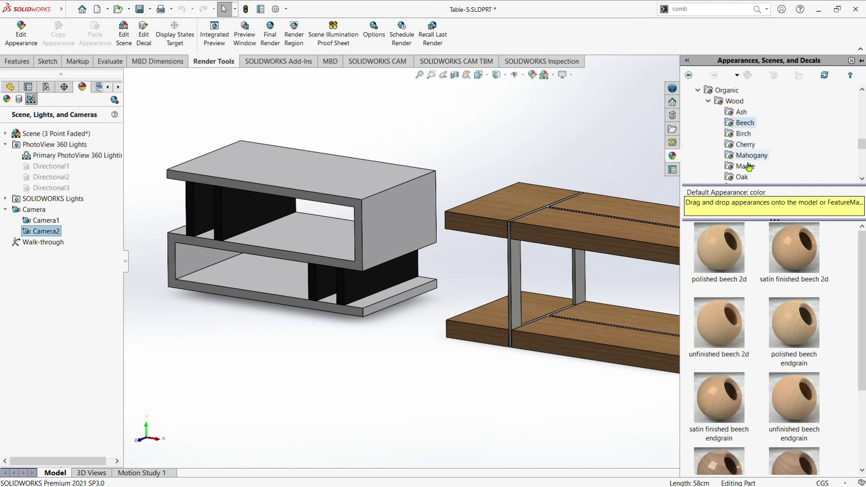
click(751, 155)
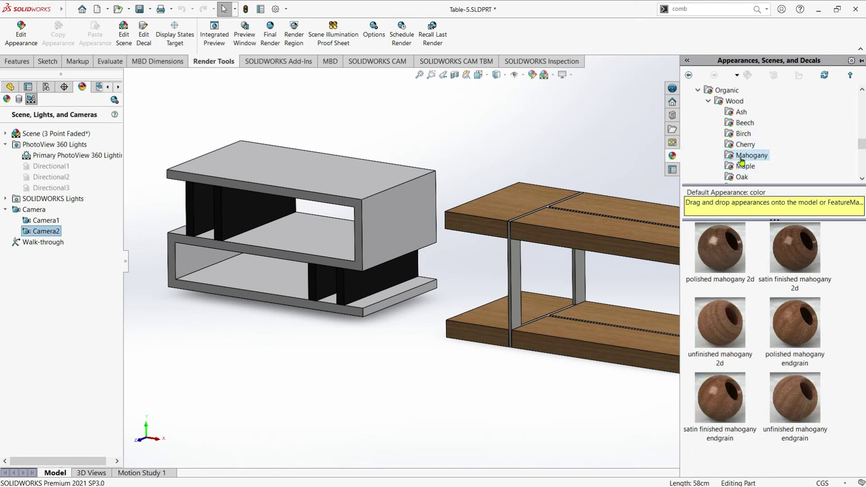
drag(745, 267, 583, 271)
drag(781, 249, 423, 215)
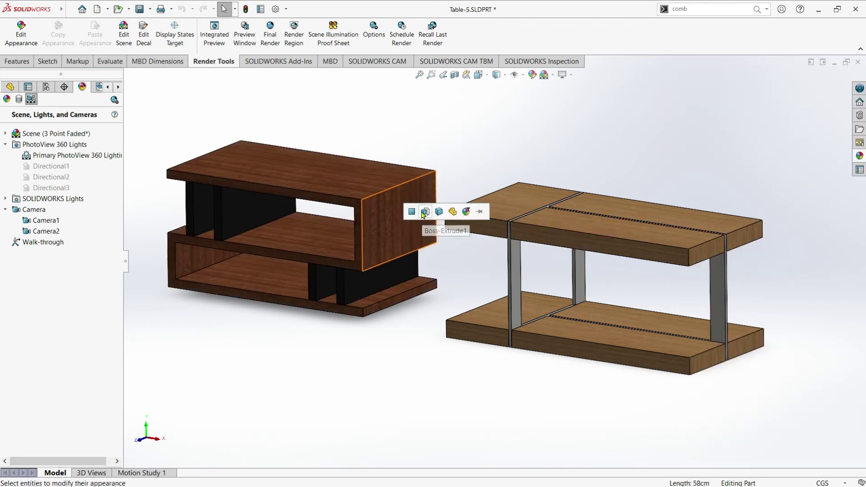
click(423, 215)
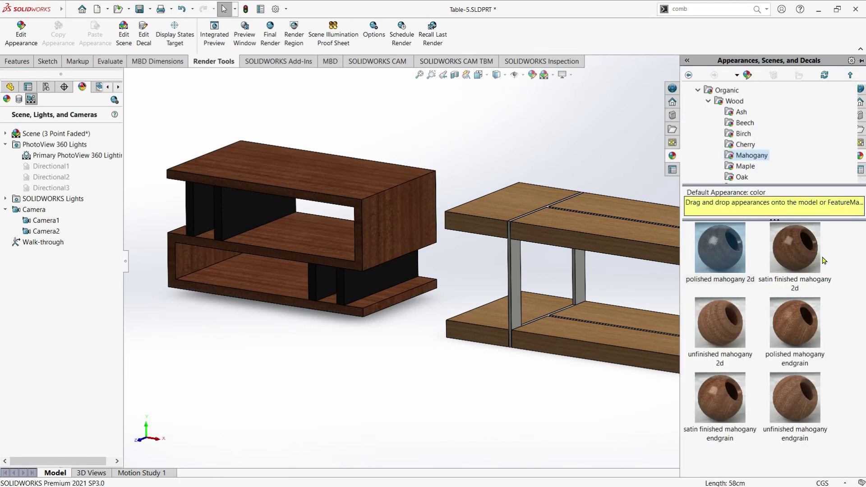
Check the model's applied appearances and browse maple, spruce and rosewood woods
click(747, 166)
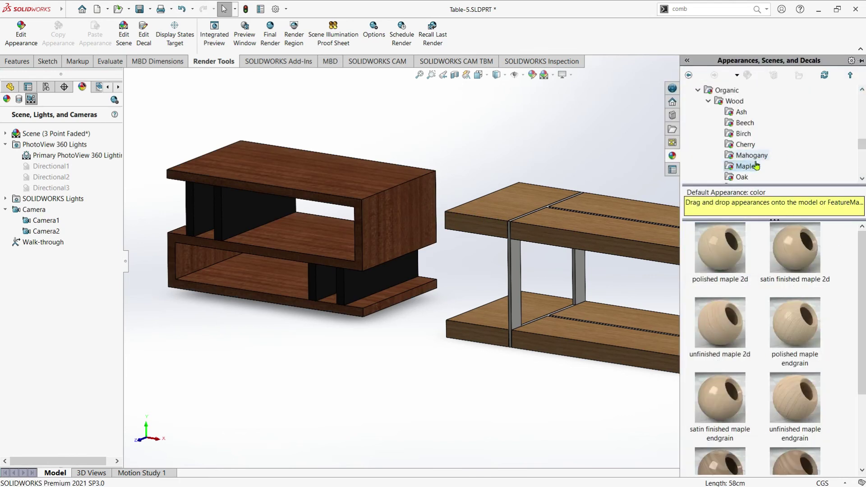
click(7, 99)
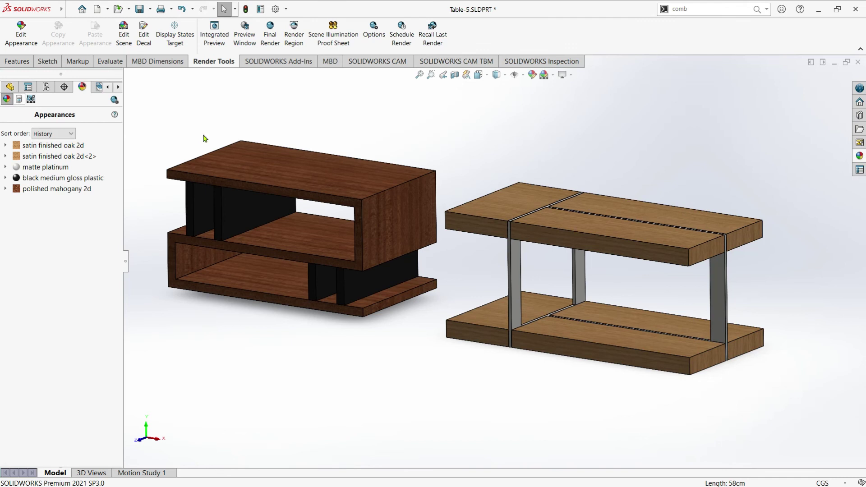
click(860, 157)
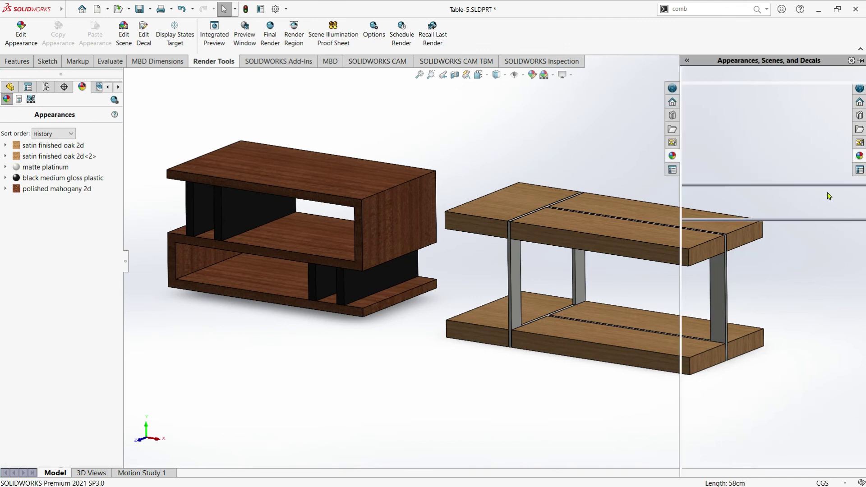
scroll(752, 167, down, 2)
click(747, 155)
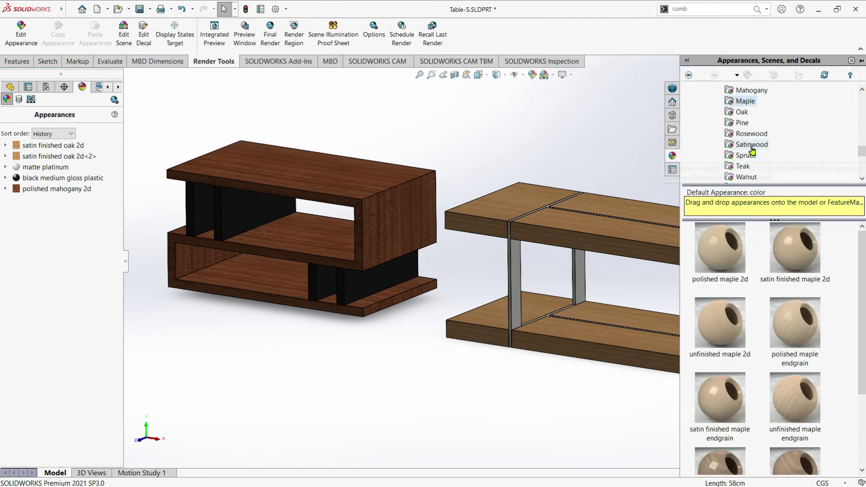
click(753, 135)
scroll(752, 143, down, 1)
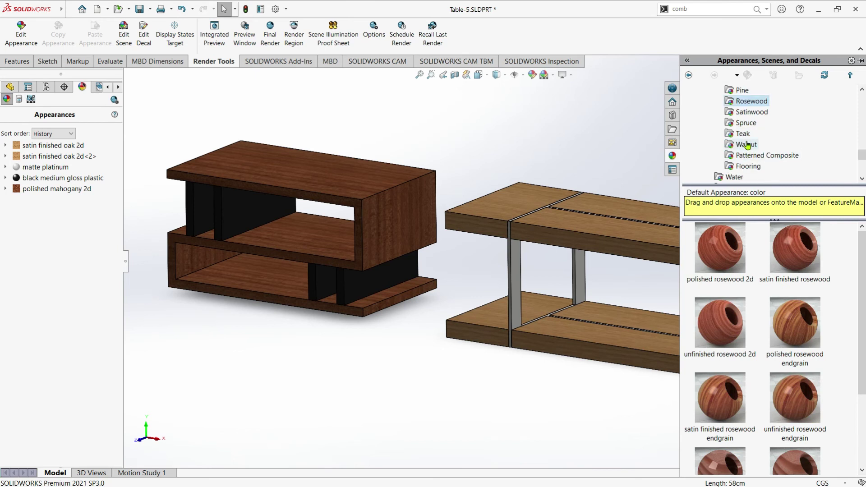
Browse walnut, oak, beech, ash and cherry, then apply satin finished maple 2d to the shelf table
click(747, 146)
scroll(748, 135, up, 1)
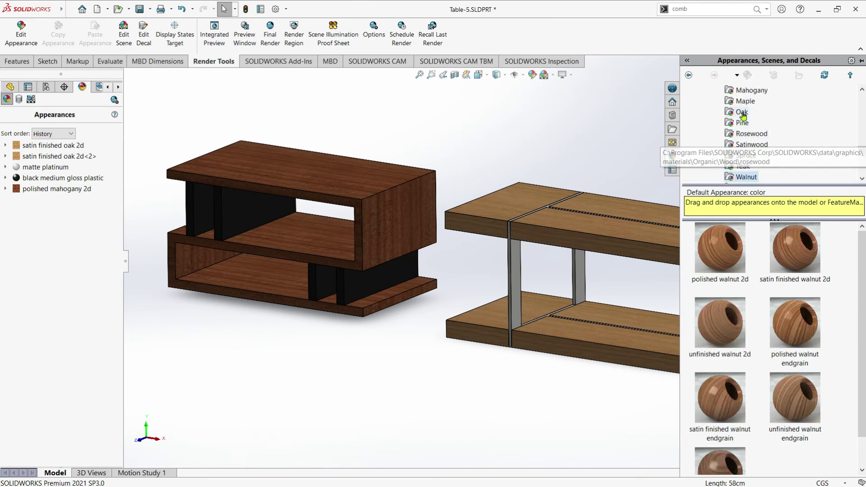
click(745, 113)
click(745, 101)
scroll(745, 108, up, 2)
click(744, 122)
click(743, 134)
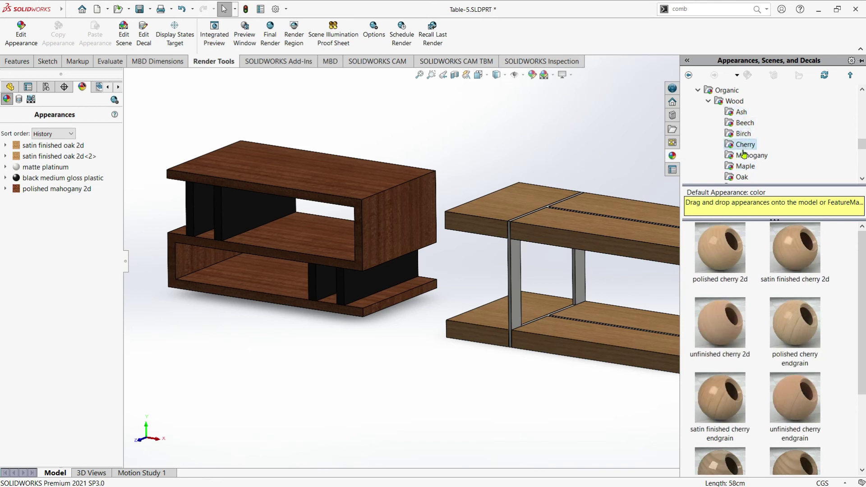
click(744, 166)
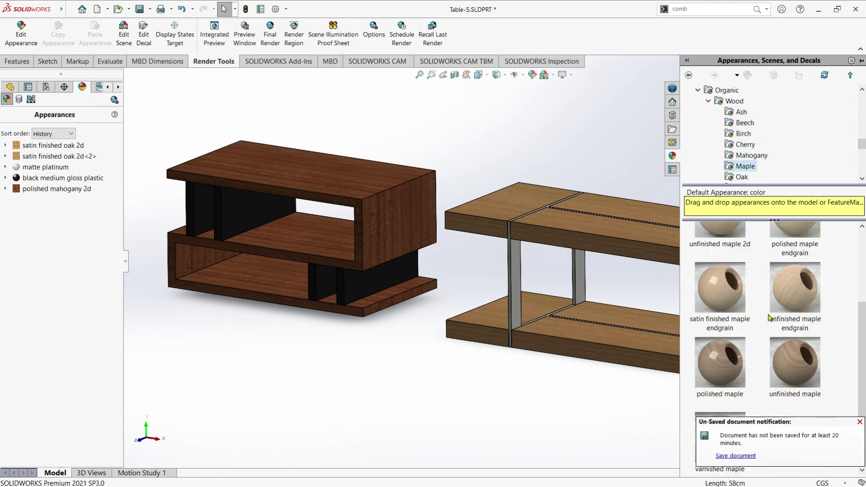
mouse_move(805, 256)
mouse_down()
mouse_move(577, 270)
mouse_move(320, 230)
mouse_move(318, 185)
mouse_up()
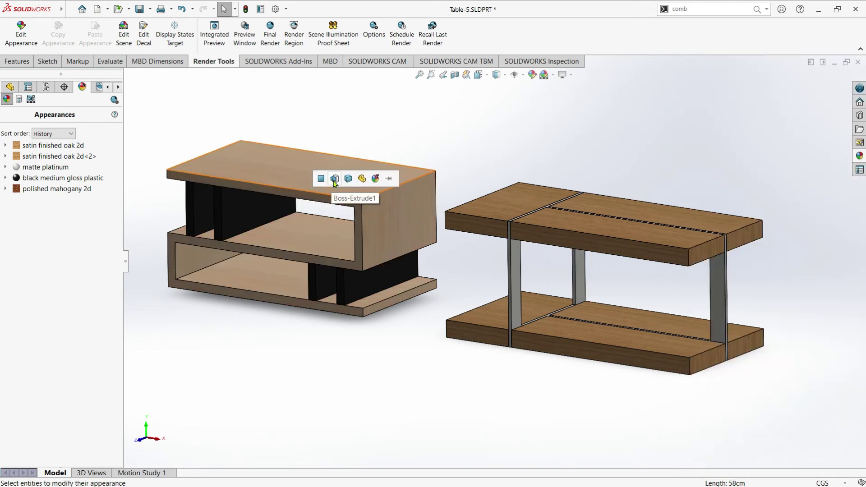
click(335, 179)
mouse_move(57, 188)
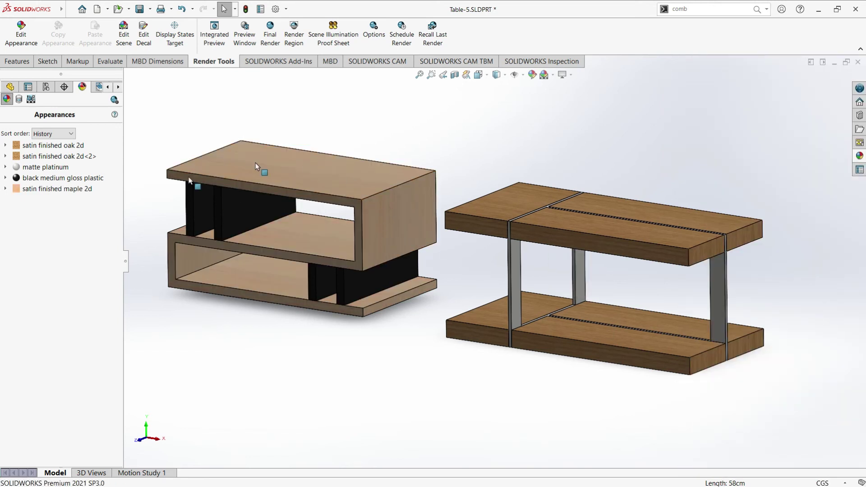
click(30, 99)
Switch to the Camera2 view and apply porcelain stoneware to the shelf table's Boss-Extrude2 dividers
right_click(43, 231)
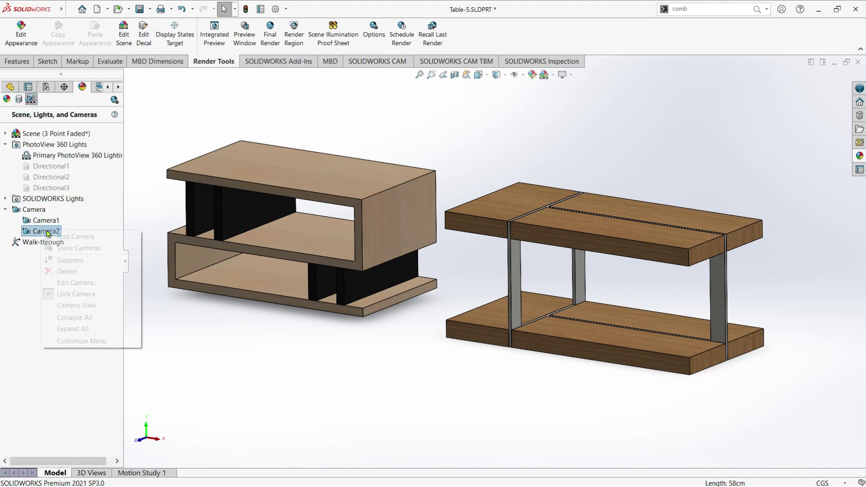
click(96, 305)
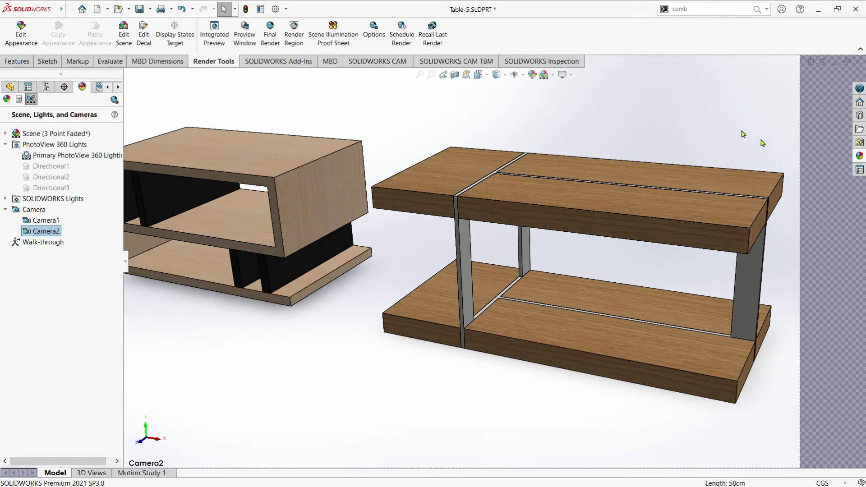
click(860, 155)
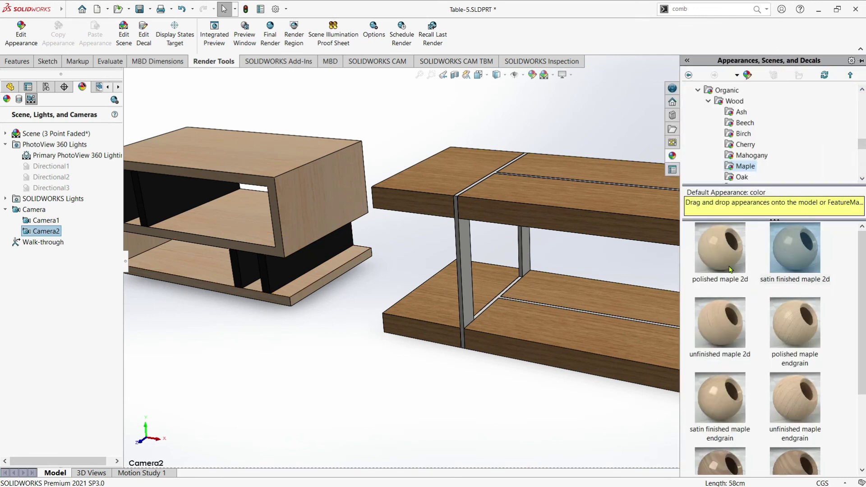
scroll(735, 153, down, 4)
scroll(736, 160, down, 3)
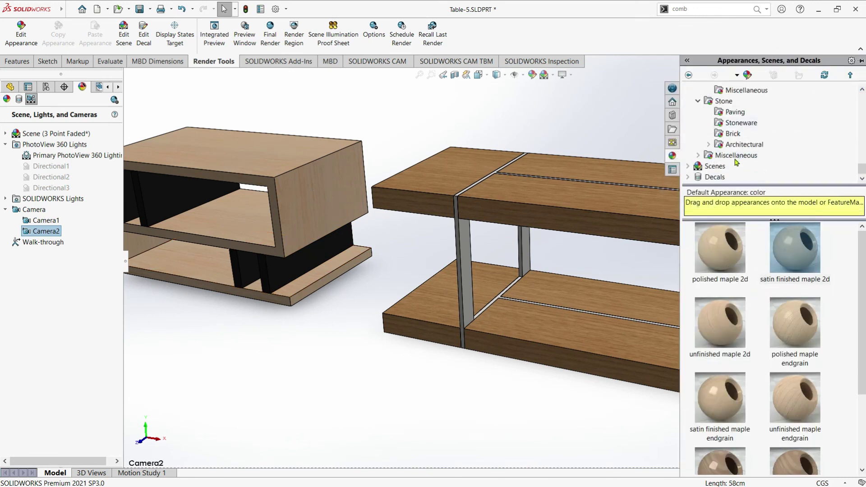
click(741, 147)
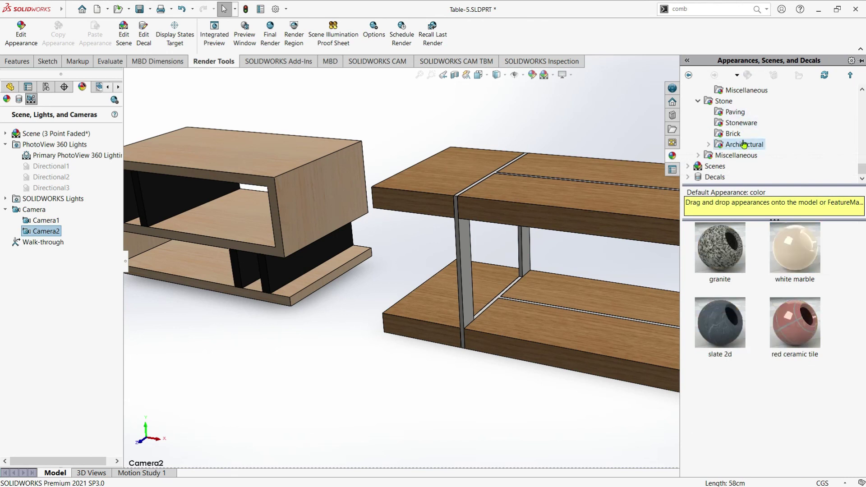
click(736, 112)
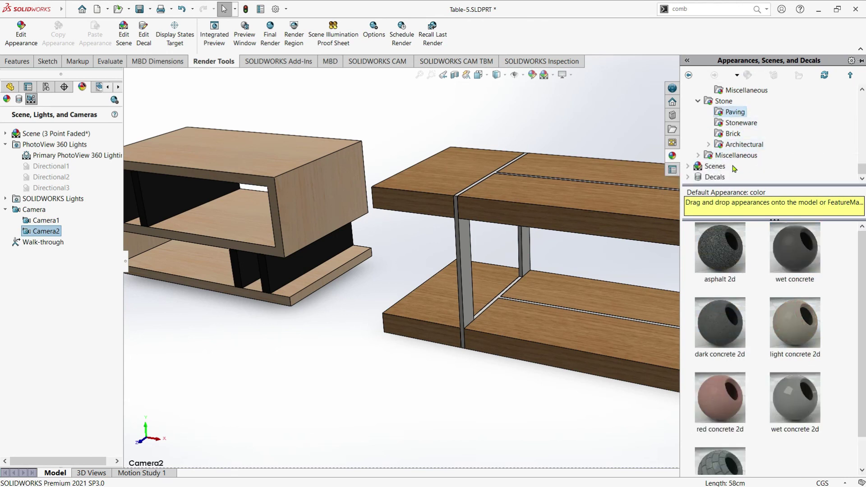
click(744, 145)
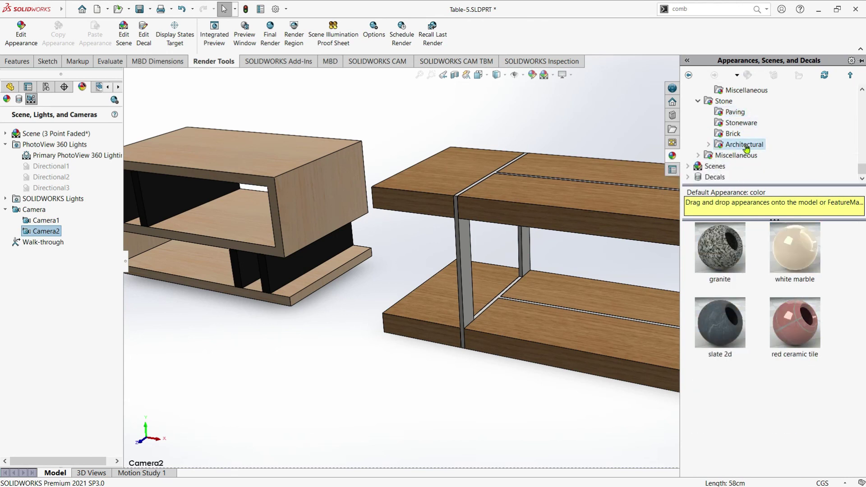
click(742, 124)
drag(721, 396, 293, 264)
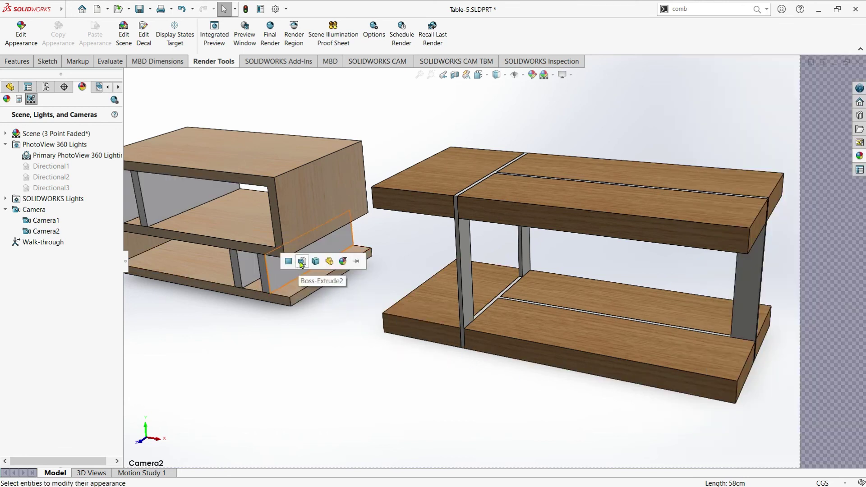
click(302, 262)
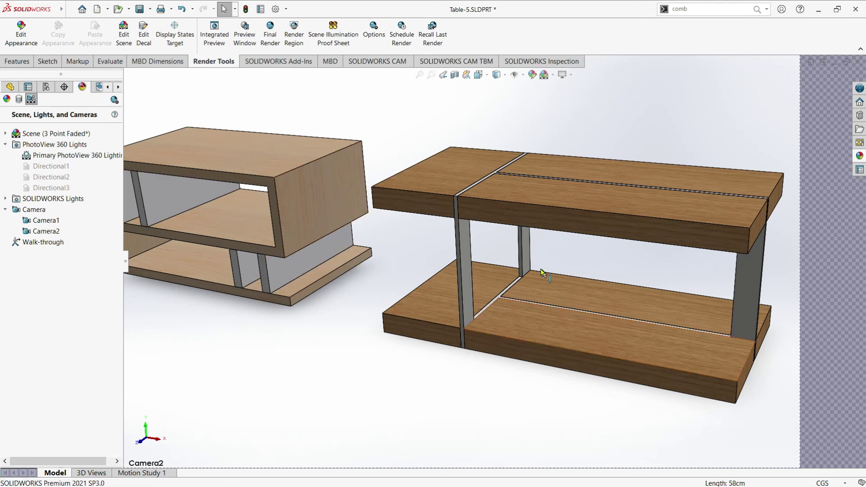
Browse the appearance library's metal categories to the steel appearances
click(860, 155)
scroll(726, 115, up, 3)
scroll(724, 111, up, 5)
scroll(719, 105, up, 5)
scroll(726, 135, up, 4)
scroll(733, 117, down, 1)
scroll(737, 144, up, 2)
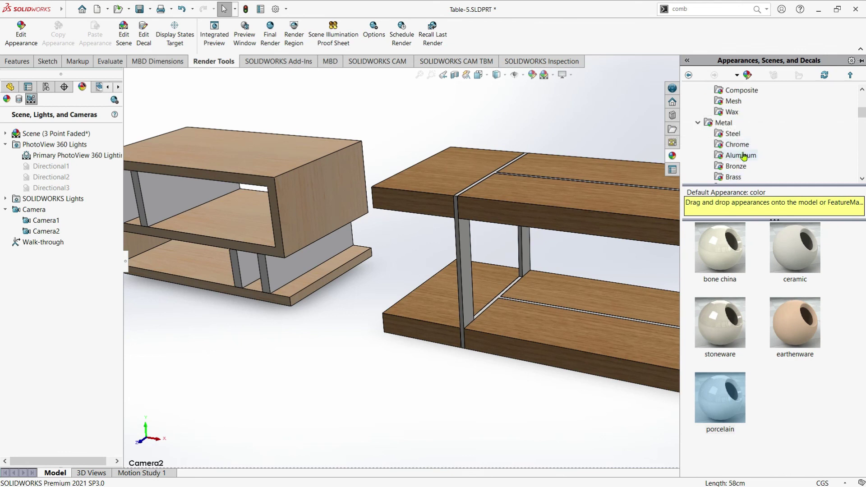
click(733, 134)
Apply matte silver to the coffee table's whole leg body and hide the side panel
scroll(744, 143, down, 3)
scroll(745, 145, down, 1)
scroll(747, 149, down, 1)
click(733, 112)
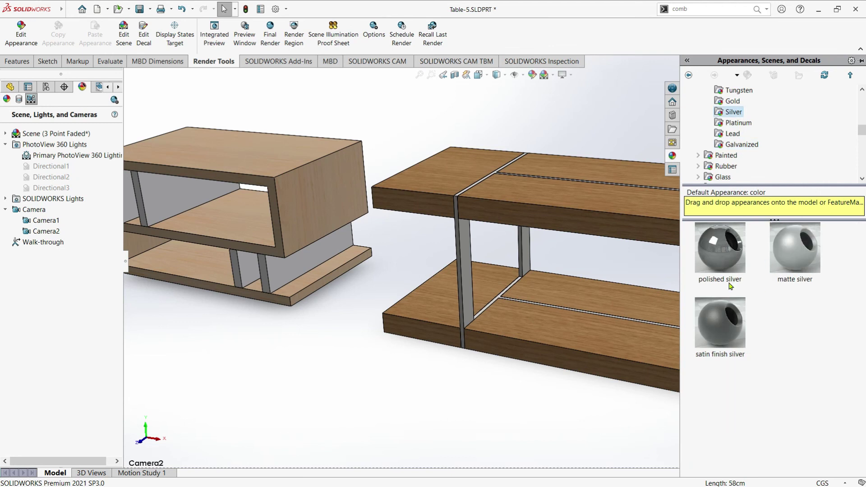
drag(789, 266, 465, 268)
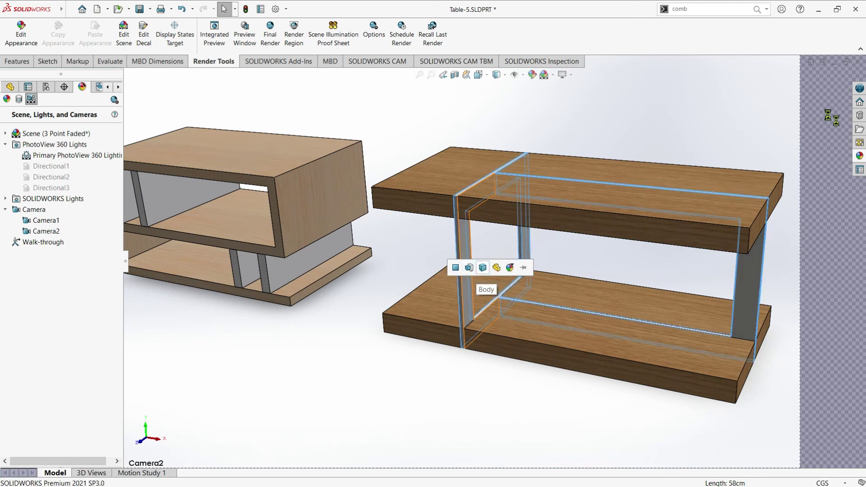
click(482, 268)
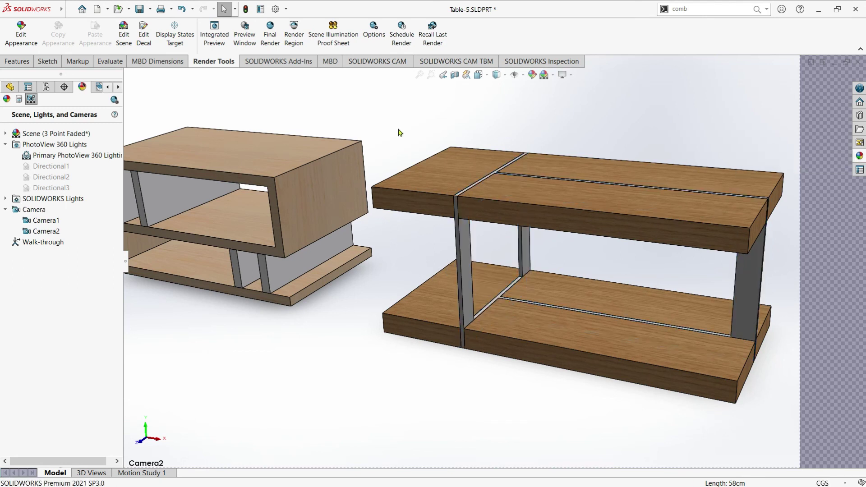
click(128, 264)
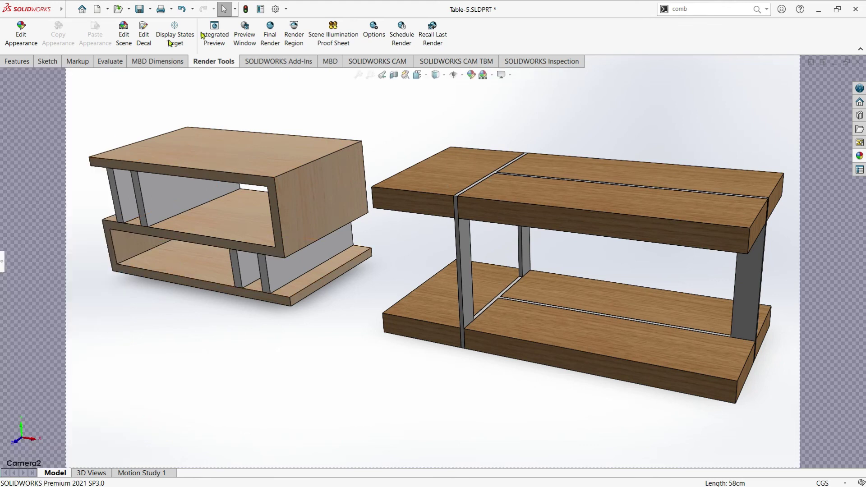
Run a PhotoView 360 final render of both tables from Camera2
click(277, 36)
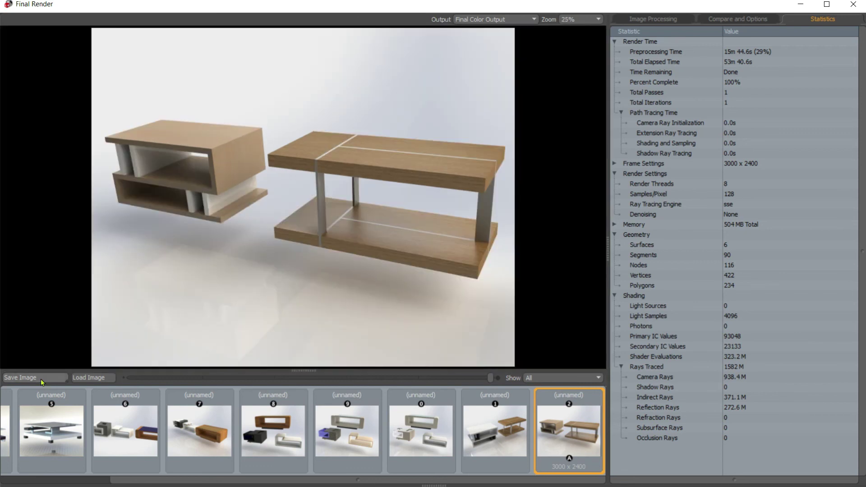
Save the finished render as table-5-2.JPG and open the saved file to preview it
click(41, 378)
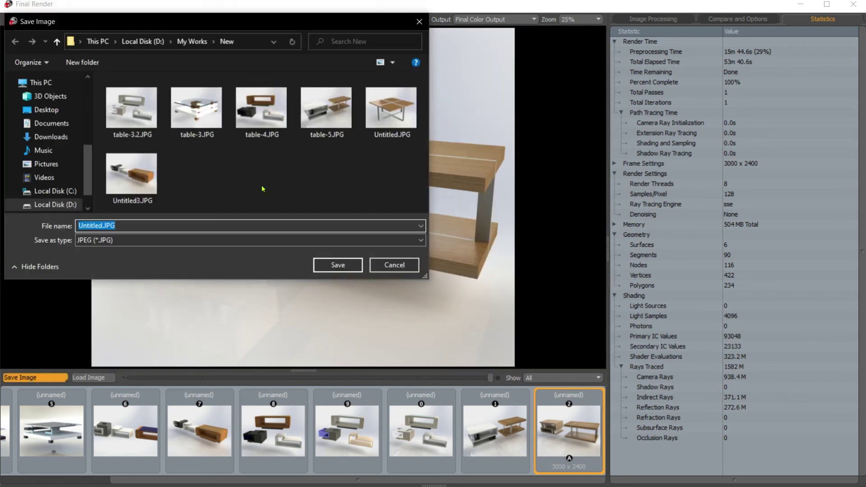
text(tab)
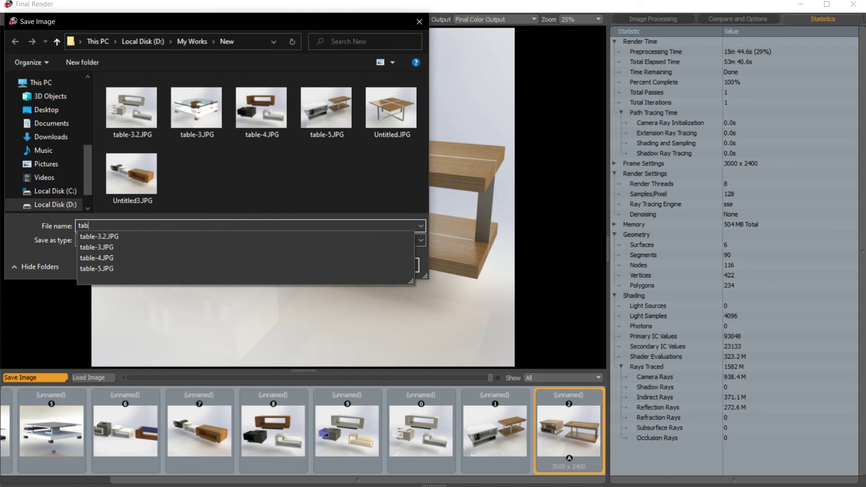
text(le-5-2)
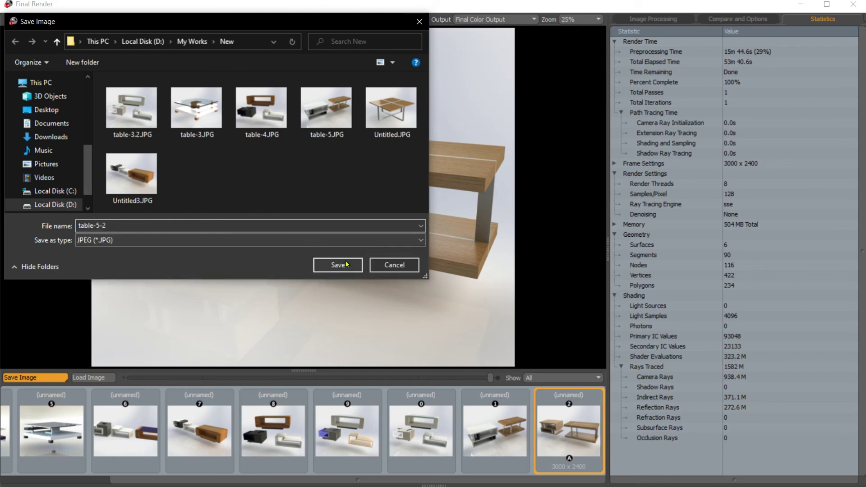
click(347, 264)
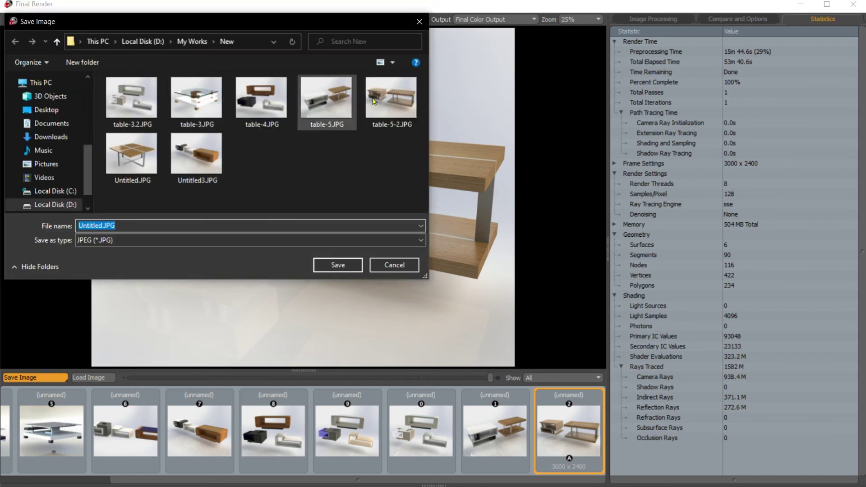
right_click(390, 88)
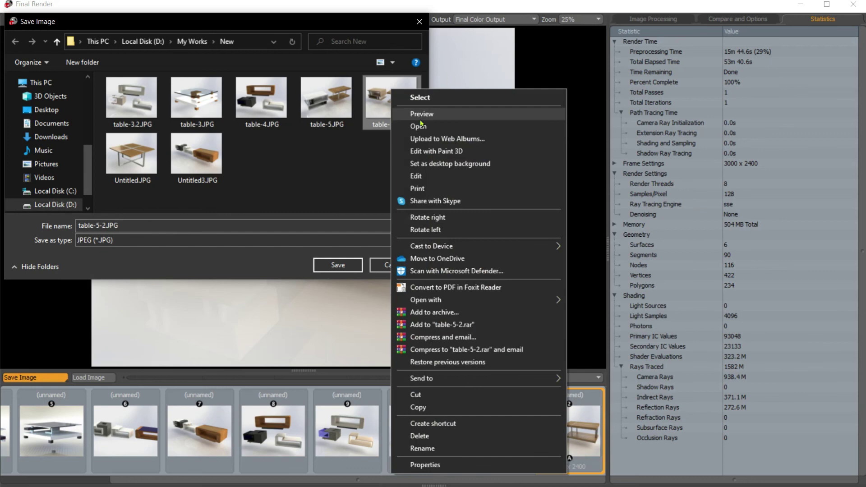
key(Escape)
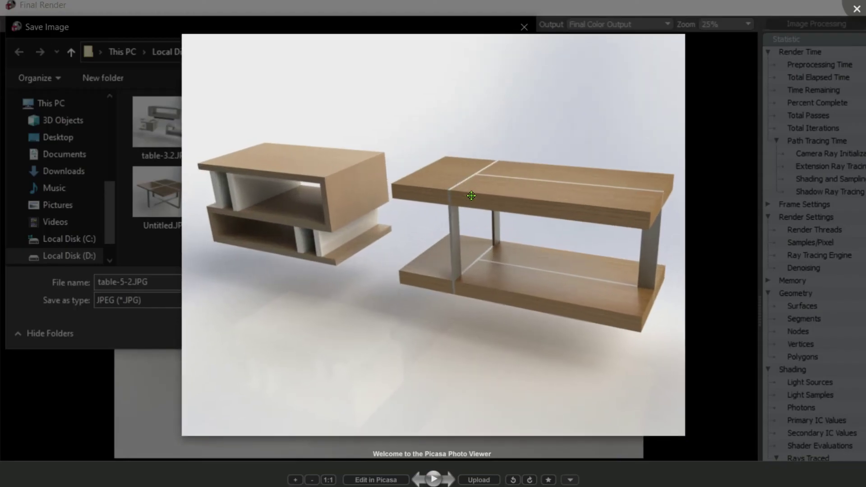